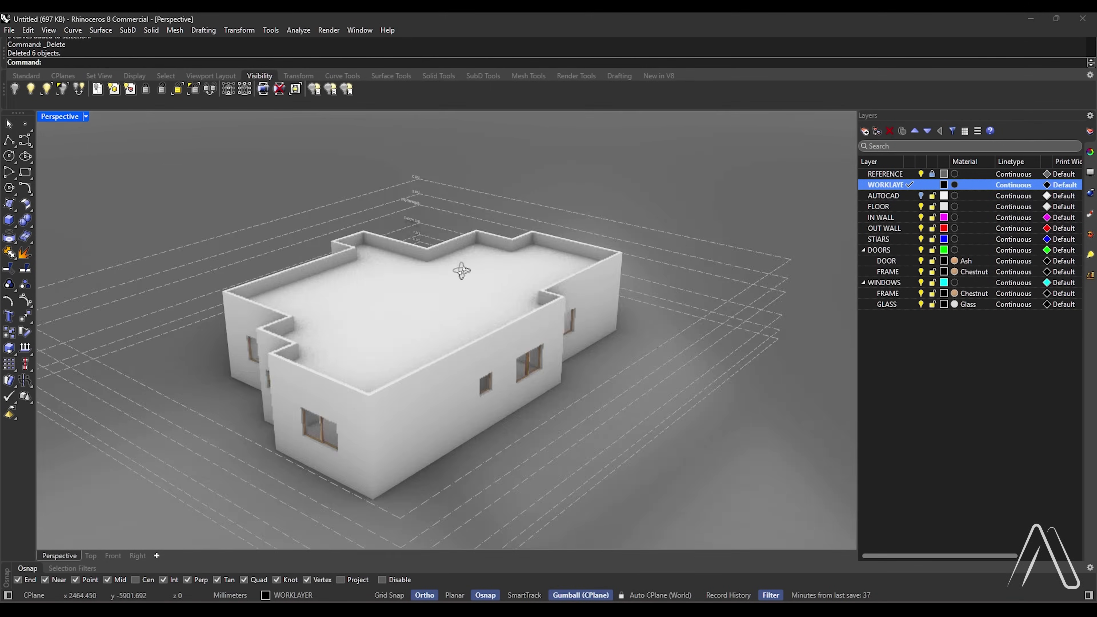
pyautogui.moveTo(577, 370); pyautogui.dragTo(546, 410, button='right')
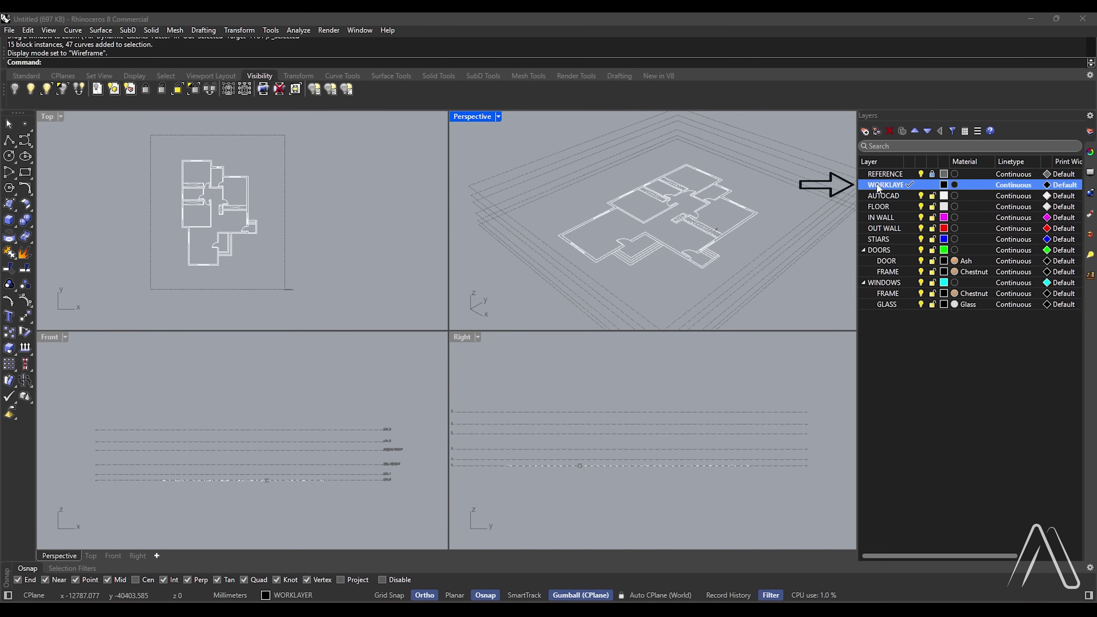
# Run CurveBoolean on all floor plan curves and keep the exterior wall regions along the plan's upper and right sides.
pyautogui.doubleClick(41, 117)
pyautogui.write('CurveBoolean')
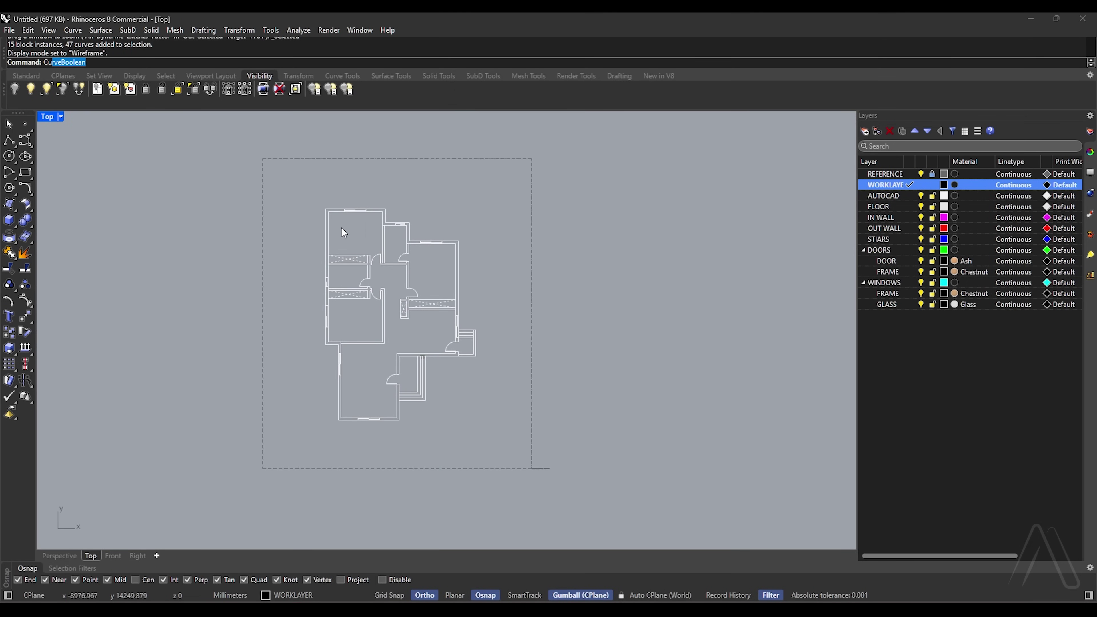
pyautogui.press('Return')
pyautogui.moveTo(344, 409); pyautogui.dragTo(301, 448)
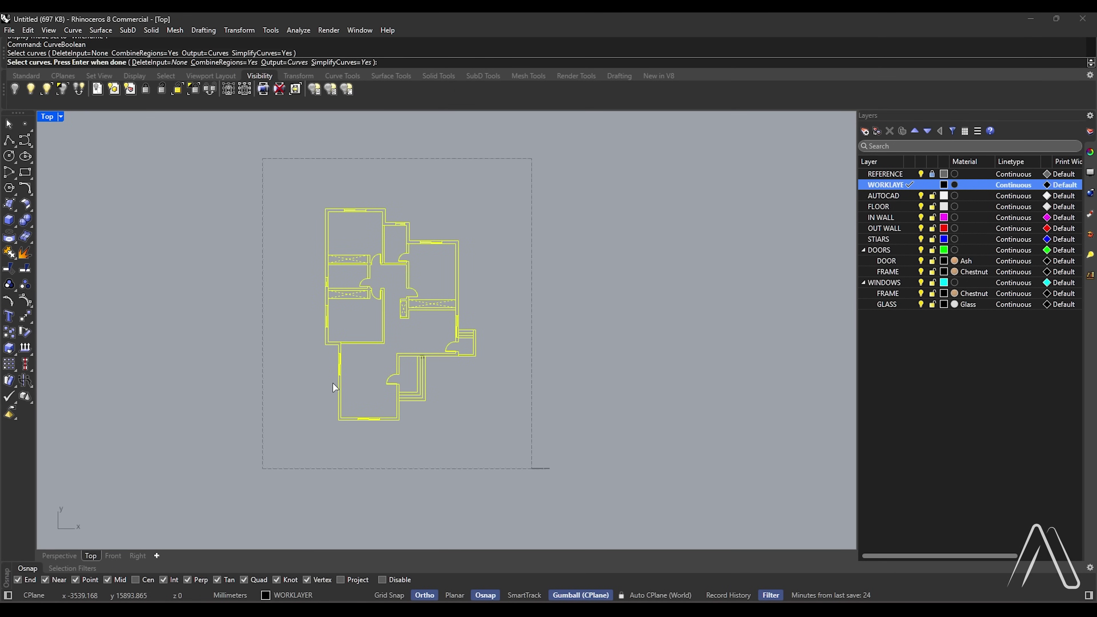
pyautogui.press('Return')
pyautogui.scroll(6, 363, 233)
pyautogui.click(426, 200)
pyautogui.click(511, 264)
pyautogui.click(666, 309)
pyautogui.scroll(-2, 673, 311)
pyautogui.moveTo(669, 488); pyautogui.dragTo(683, 277, button='right')
pyautogui.scroll(4, 687, 387)
pyautogui.click(698, 381)
pyautogui.click(697, 450)
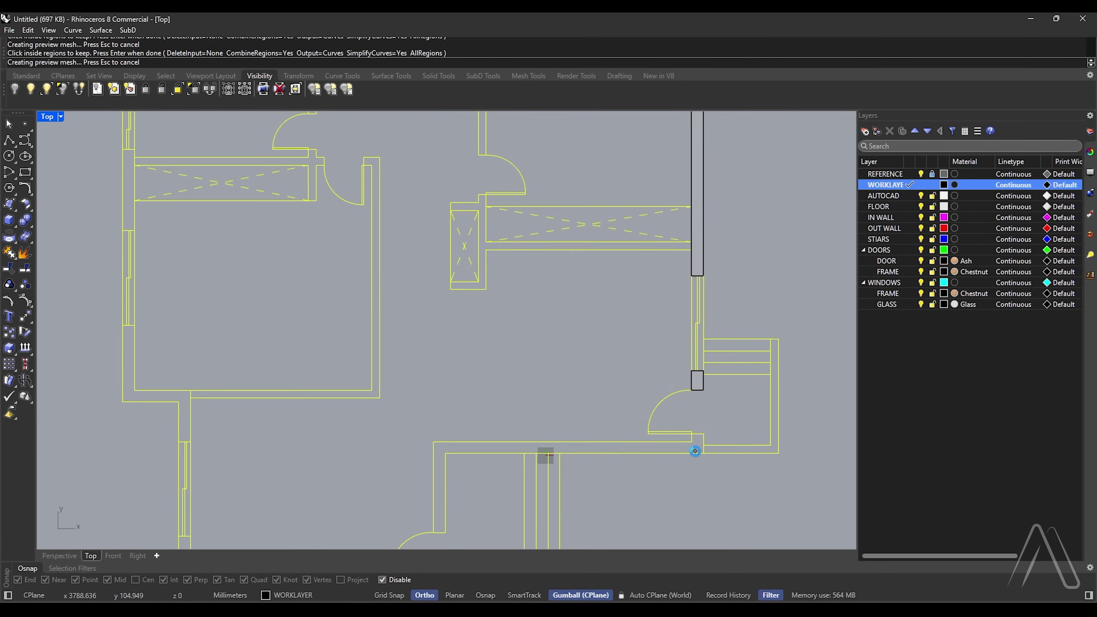
# Keep the remaining exterior wall regions around the plan's lower and left sides and finish the curve boolean.
pyautogui.scroll(-2, 605, 433)
pyautogui.moveTo(473, 476); pyautogui.dragTo(656, 301, button='right')
pyautogui.click(653, 415)
pyautogui.click(447, 473)
pyautogui.click(449, 250)
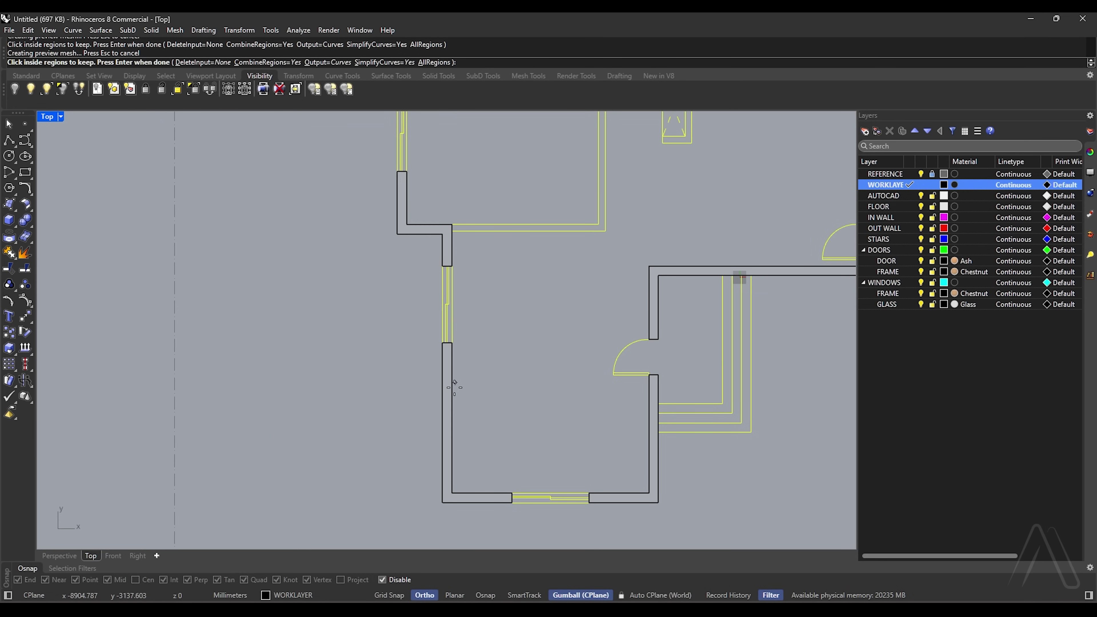
pyautogui.scroll(-4, 441, 428)
pyautogui.scroll(4, 428, 287)
pyautogui.click(412, 246)
pyautogui.scroll(-10, 402, 318)
pyautogui.scroll(2, 499, 231)
pyautogui.scroll(-2, 503, 266)
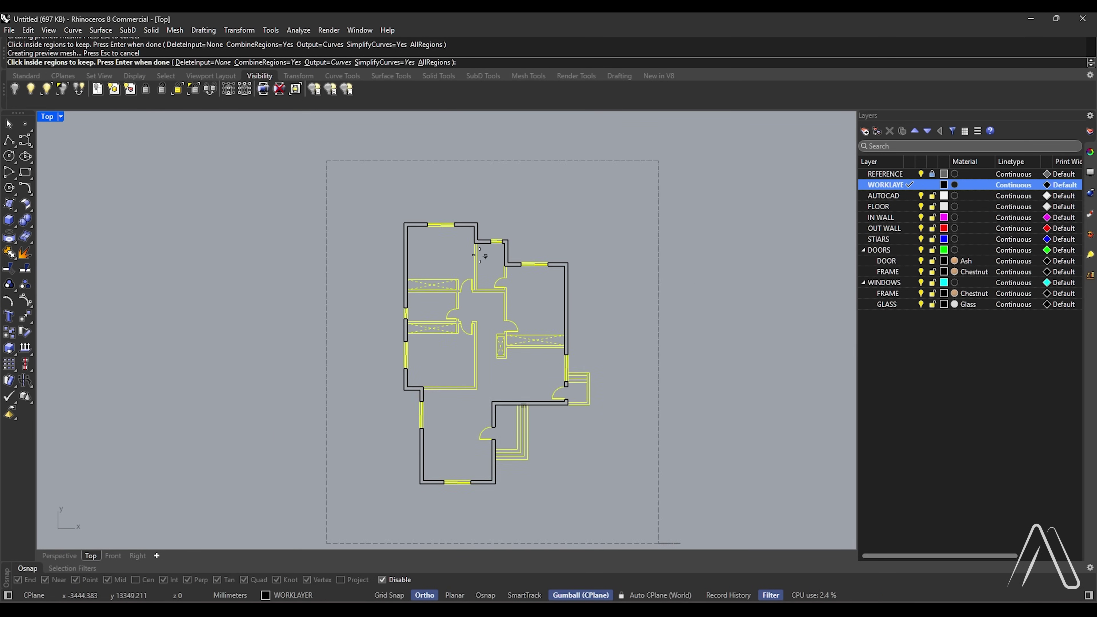
pyautogui.scroll(2, 578, 421)
pyautogui.rightClick(529, 333)
# Extrude the exterior wall outlines as solids 4000 mm upward from LVL 0 to LVL 2.
pyautogui.doubleClick(46, 118)
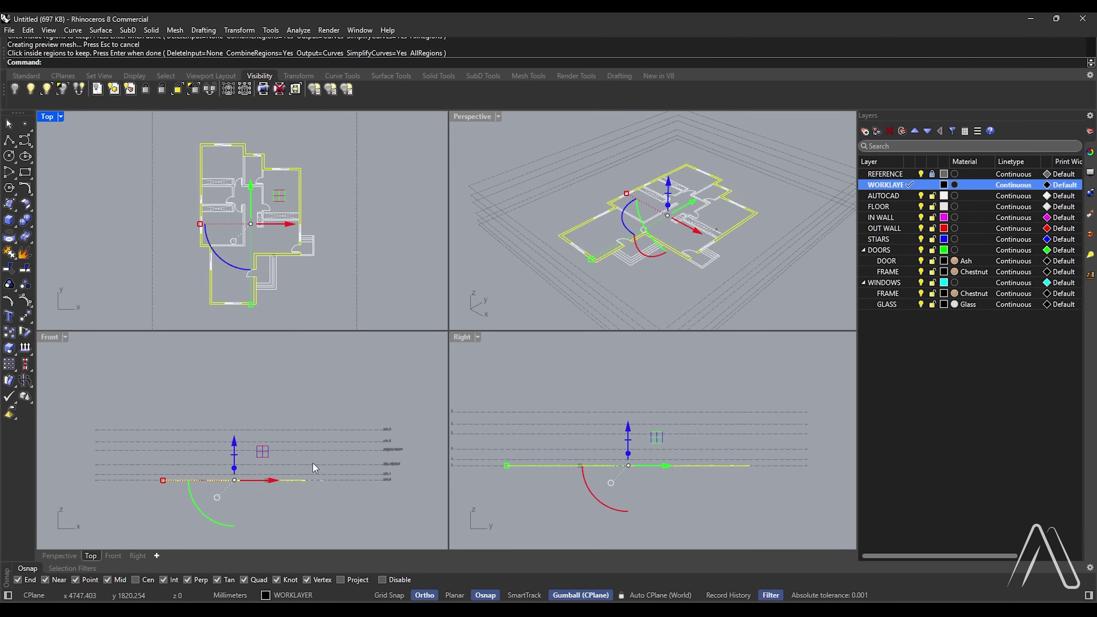
pyautogui.press('Return')
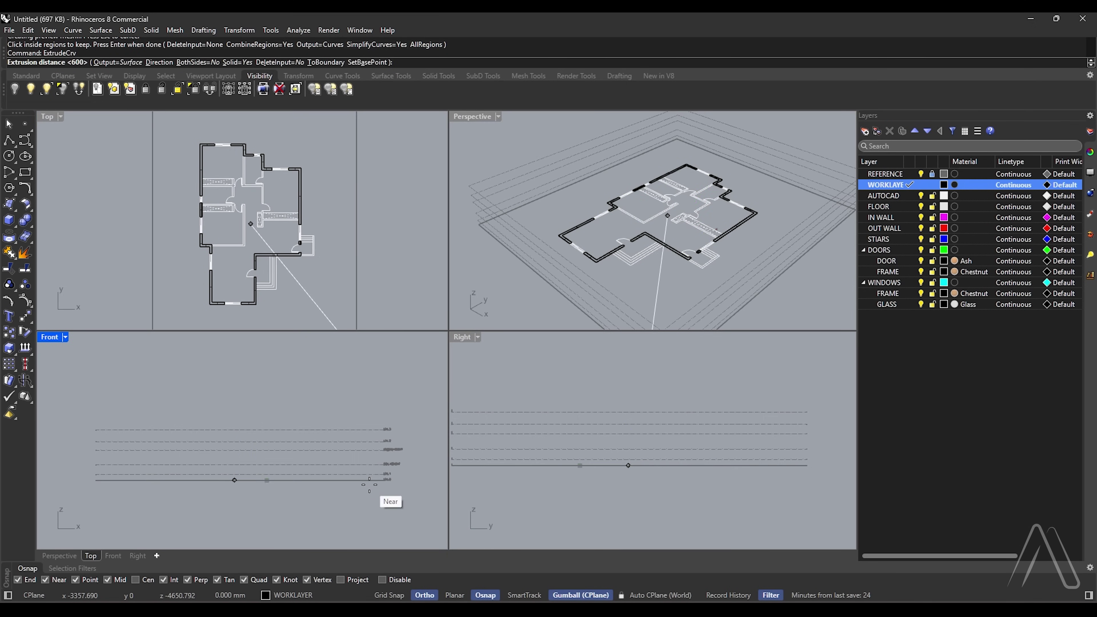
pyautogui.scroll(3, 376, 445)
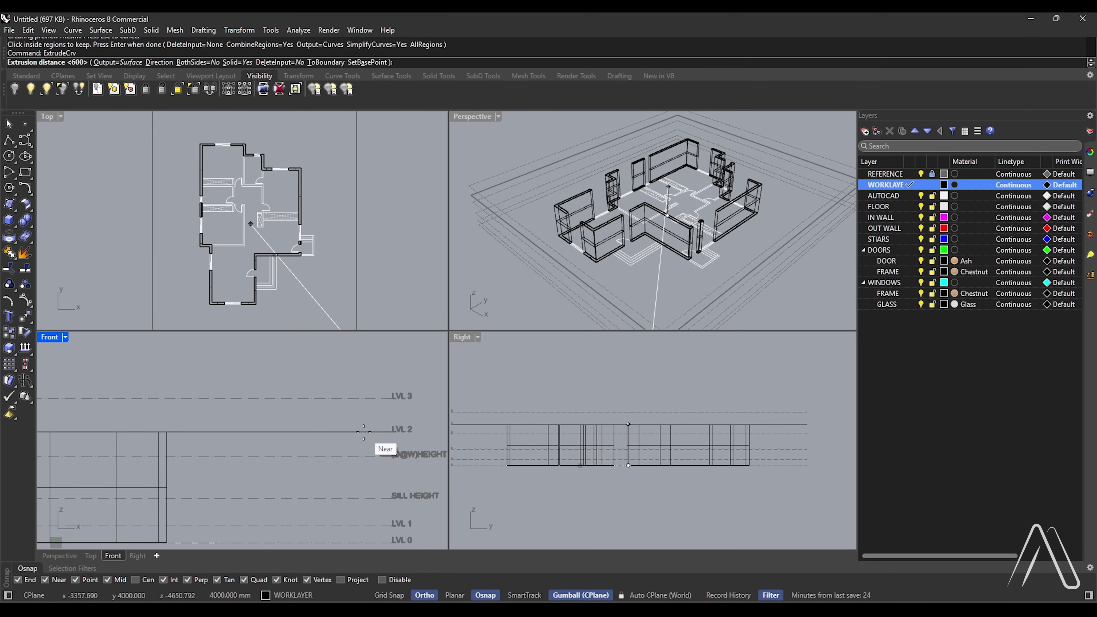
pyautogui.click(364, 431)
# Deselect the extruded walls and hide the AUTOCAD layer.
pyautogui.doubleClick(48, 117)
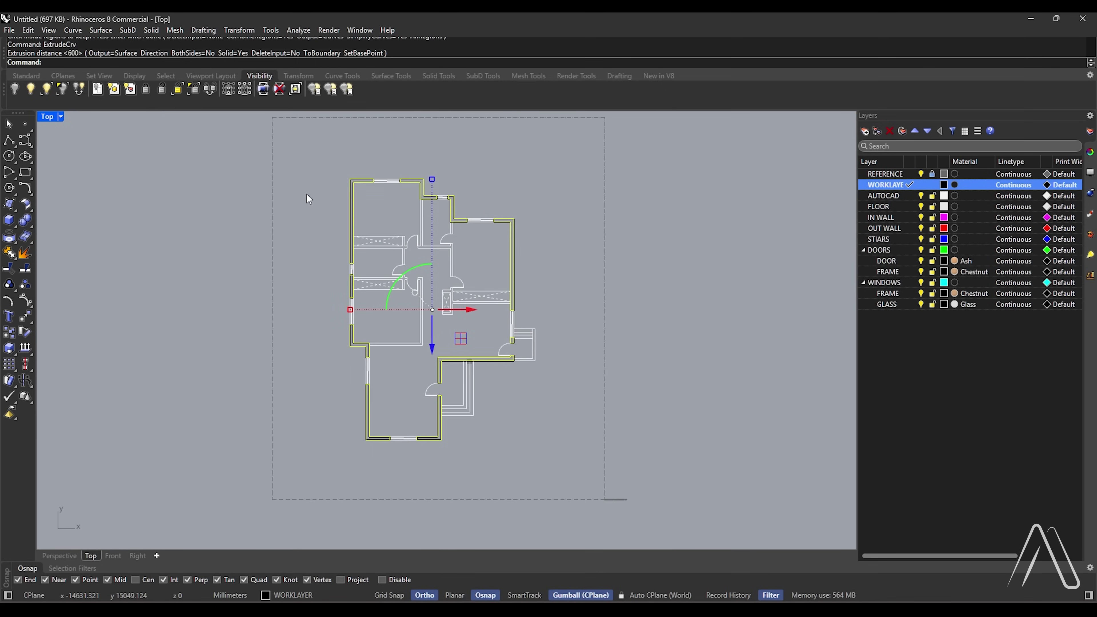
pyautogui.click(524, 143)
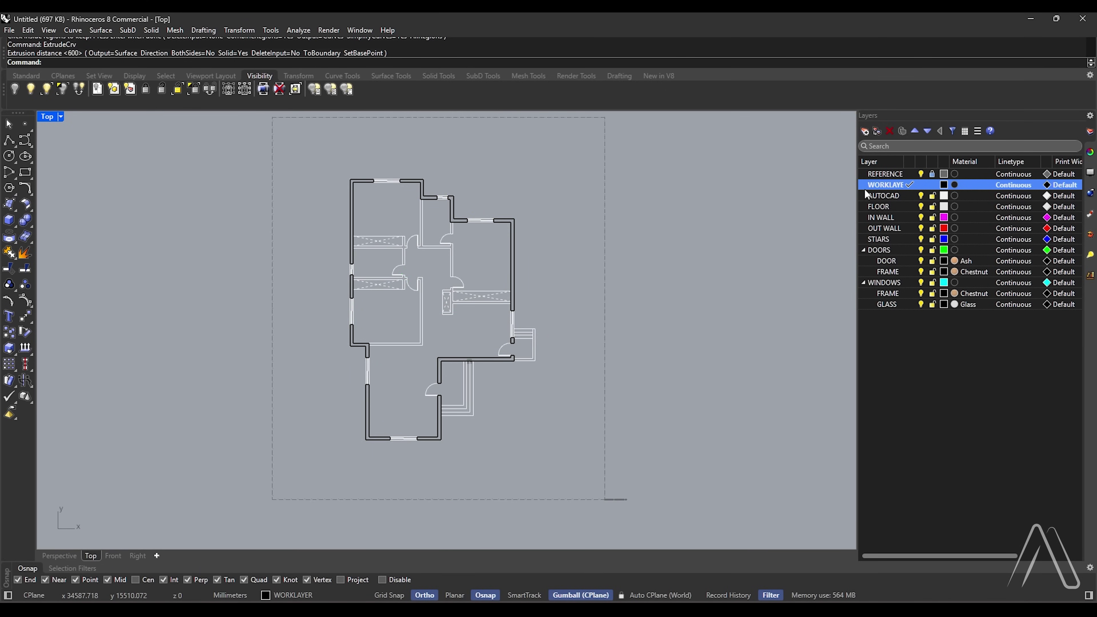
pyautogui.click(922, 197)
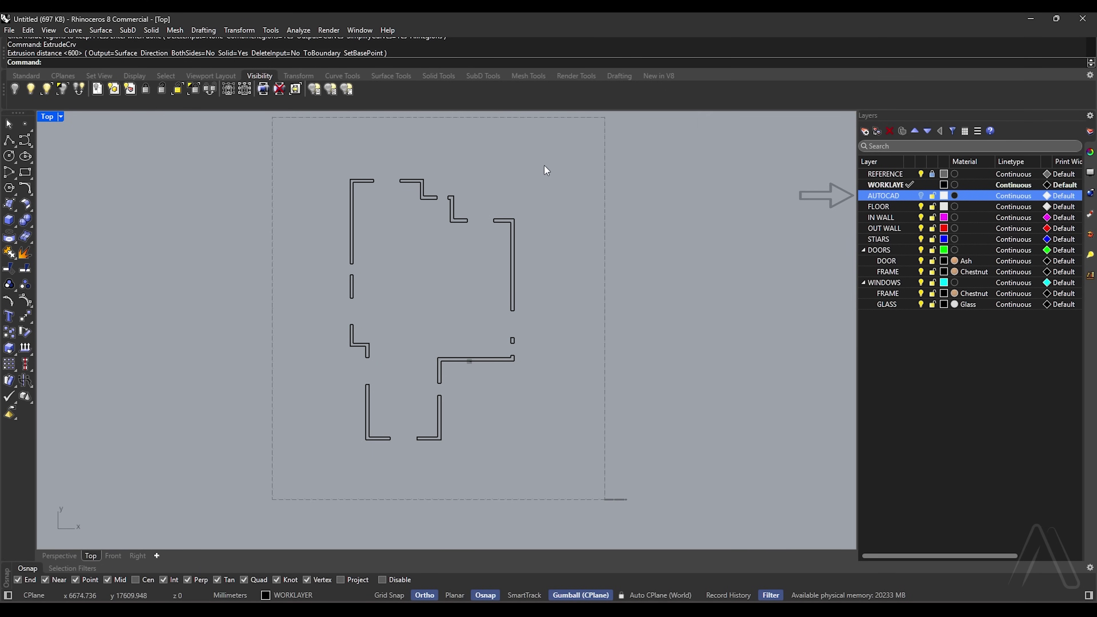
# Draw rectangles corner to corner across all the door and window gaps in the exterior walls.
pyautogui.write('Rectangle')
pyautogui.press('Return')
pyautogui.scroll(10, 406, 175)
pyautogui.click(388, 189)
pyautogui.click(309, 198)
pyautogui.press('space')
pyautogui.click(493, 236)
pyautogui.click(525, 246)
pyautogui.scroll(10, 630, 373)
pyautogui.press('space')
pyautogui.click(654, 302)
pyautogui.click(644, 374)
pyautogui.click(643, 390)
pyautogui.click(653, 428)
pyautogui.click(536, 422)
pyautogui.click(520, 476)
pyautogui.scroll(10, 491, 436)
pyautogui.press('space')
pyautogui.click(542, 470)
pyautogui.click(396, 487)
pyautogui.click(407, 316)
pyautogui.click(395, 414)
pyautogui.click(427, 341)
pyautogui.click(436, 417)
pyautogui.scroll(3, 439, 372)
pyautogui.scroll(-5, 558, 297)
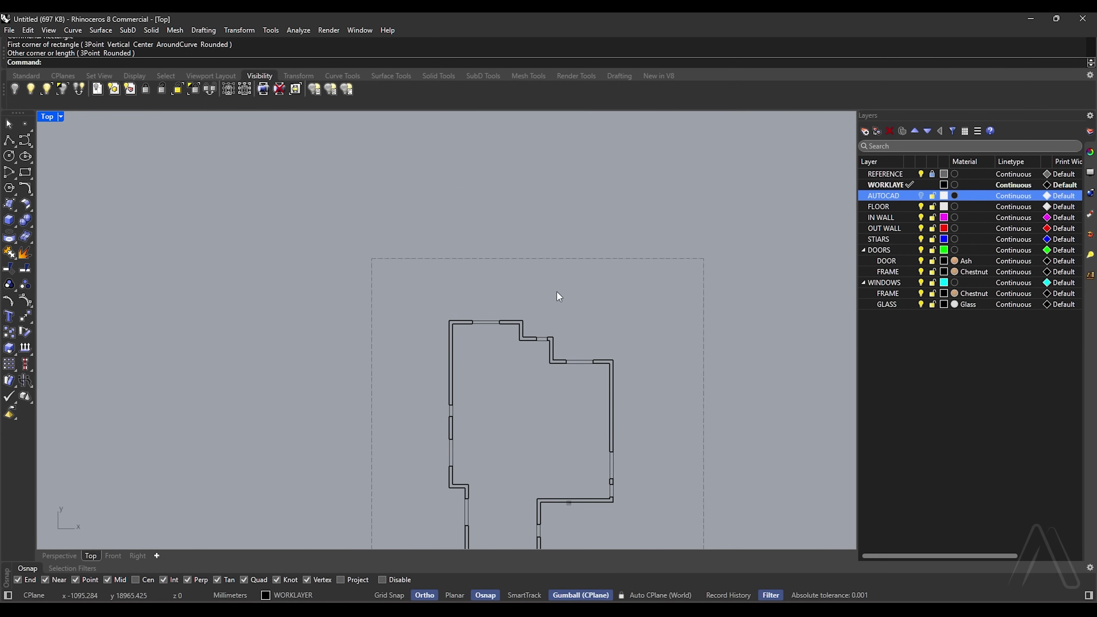
# Select the opening rectangles and extrude them downward from LVL 2 to the (D@W)HEIGHT line.
pyautogui.doubleClick(48, 117)
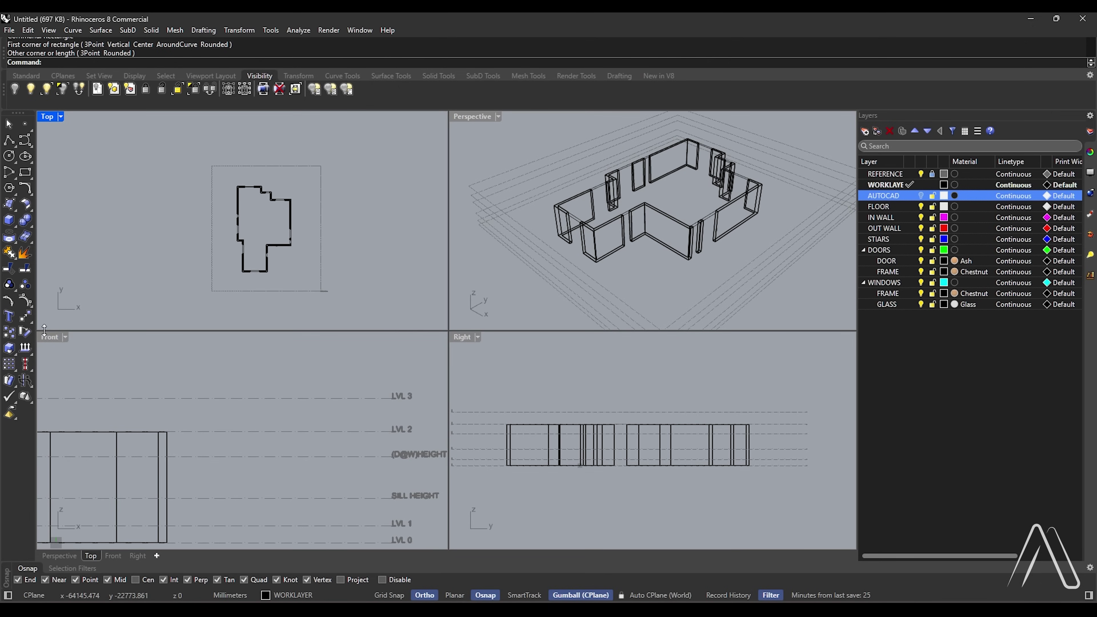
pyautogui.doubleClick(49, 337)
pyautogui.scroll(-3, 367, 404)
pyautogui.moveTo(173, 333); pyautogui.dragTo(676, 443)
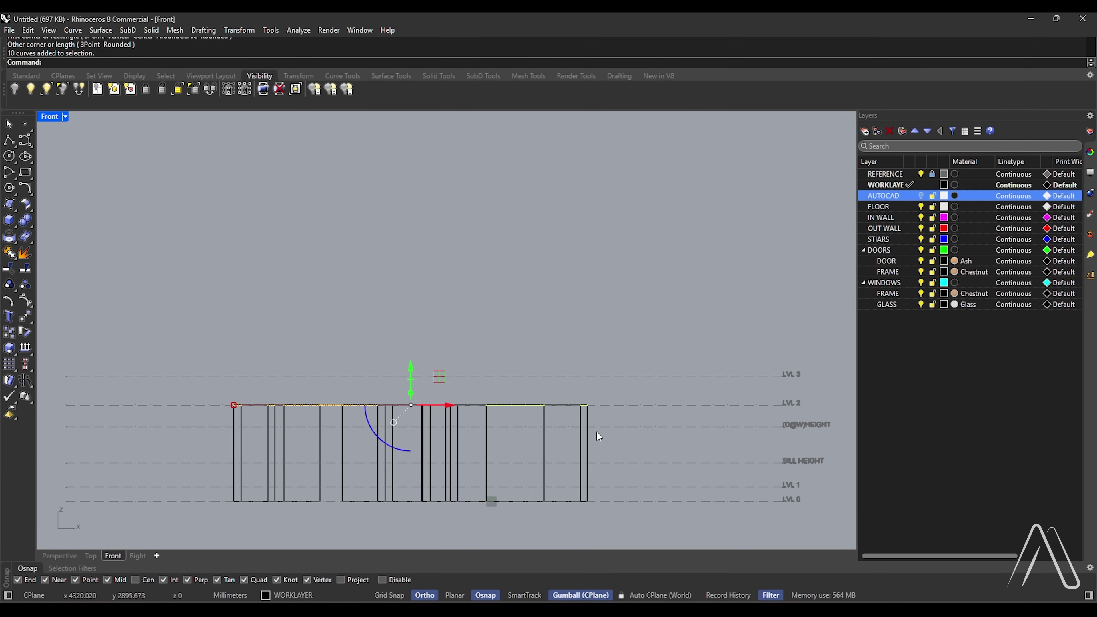
pyautogui.press('Return')
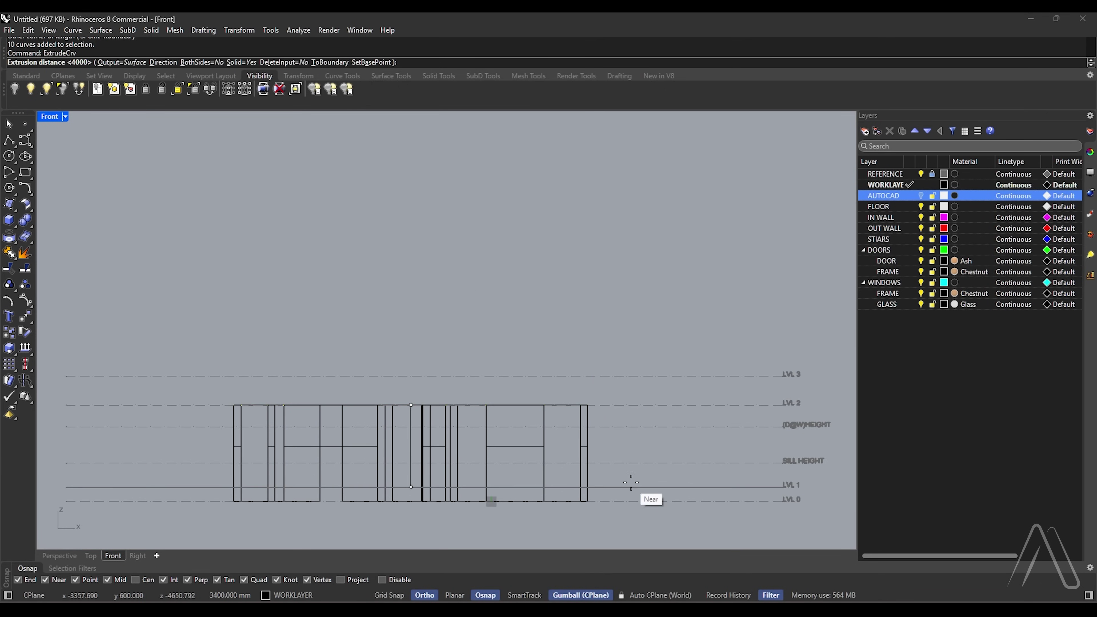
pyautogui.scroll(1, 744, 429)
pyautogui.click(756, 421)
# Align the opening rectangles in world Z to the SILL HEIGHT line with SetPt.
pyautogui.scroll(-2, 443, 368)
pyautogui.write('SetPt')
pyautogui.press('Return')
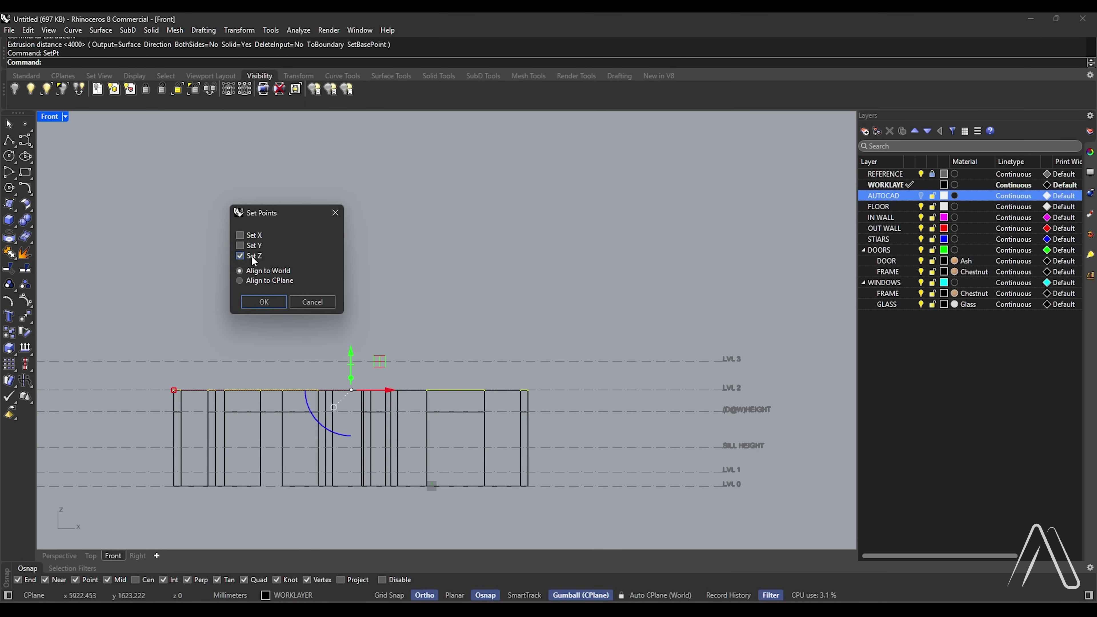
pyautogui.press('Return')
pyautogui.click(618, 450)
# Extrude the opening rectangles from SILL HEIGHT down to LVL 0.
pyautogui.write('ExtrudeCrv')
pyautogui.press('Return')
pyautogui.click(673, 487)
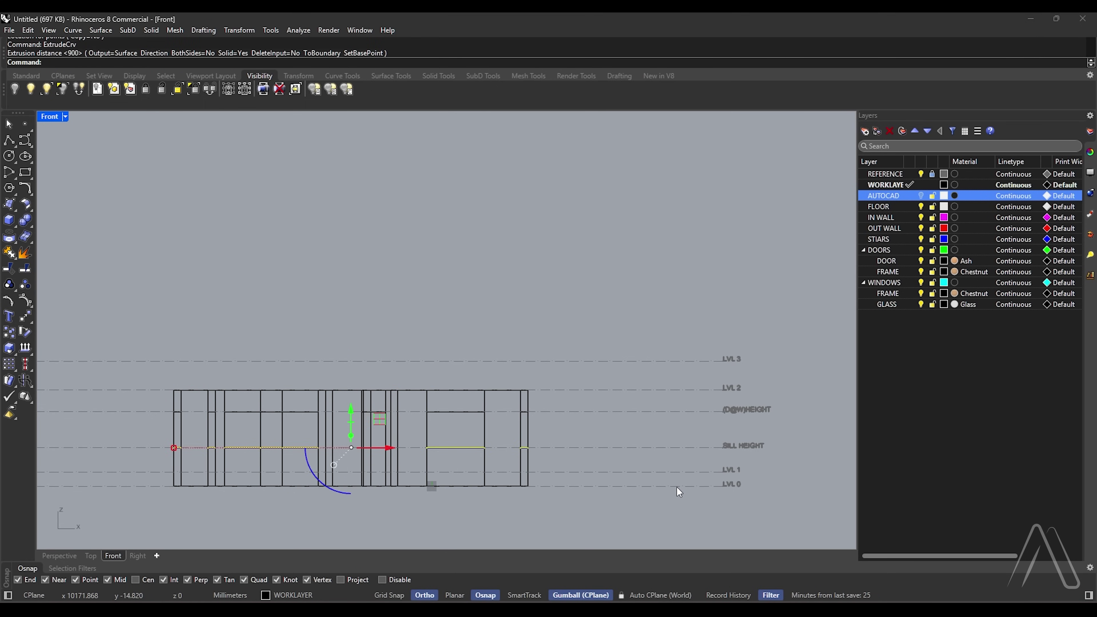
# Show the model in the Perspective view with the Shaded display mode.
pyautogui.doubleClick(55, 119)
pyautogui.doubleClick(473, 117)
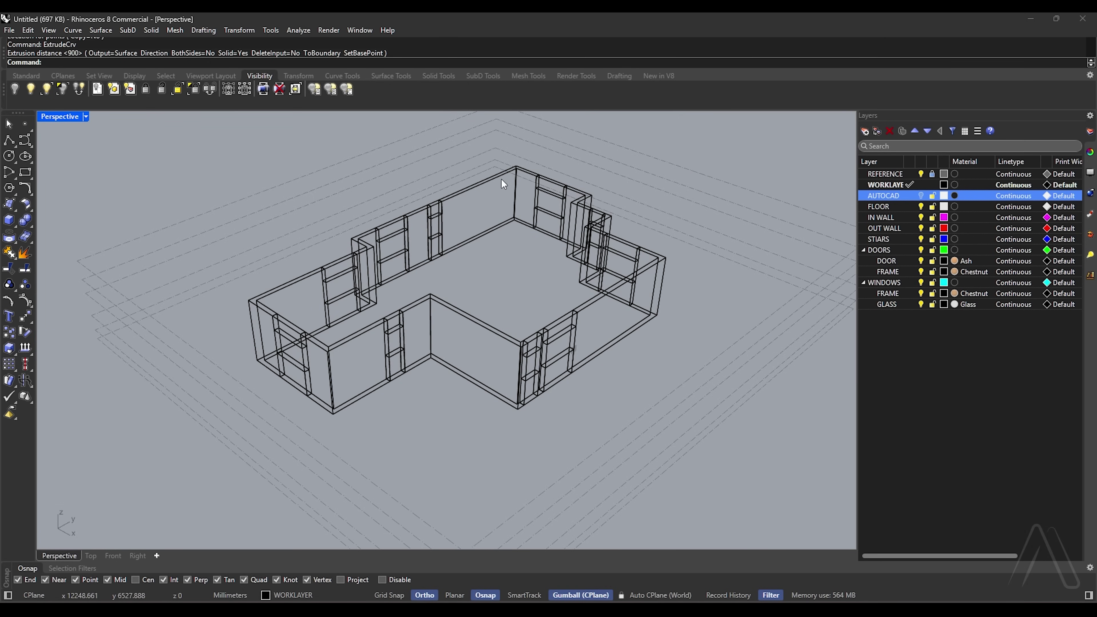
pyautogui.click(86, 117)
pyautogui.click(75, 173)
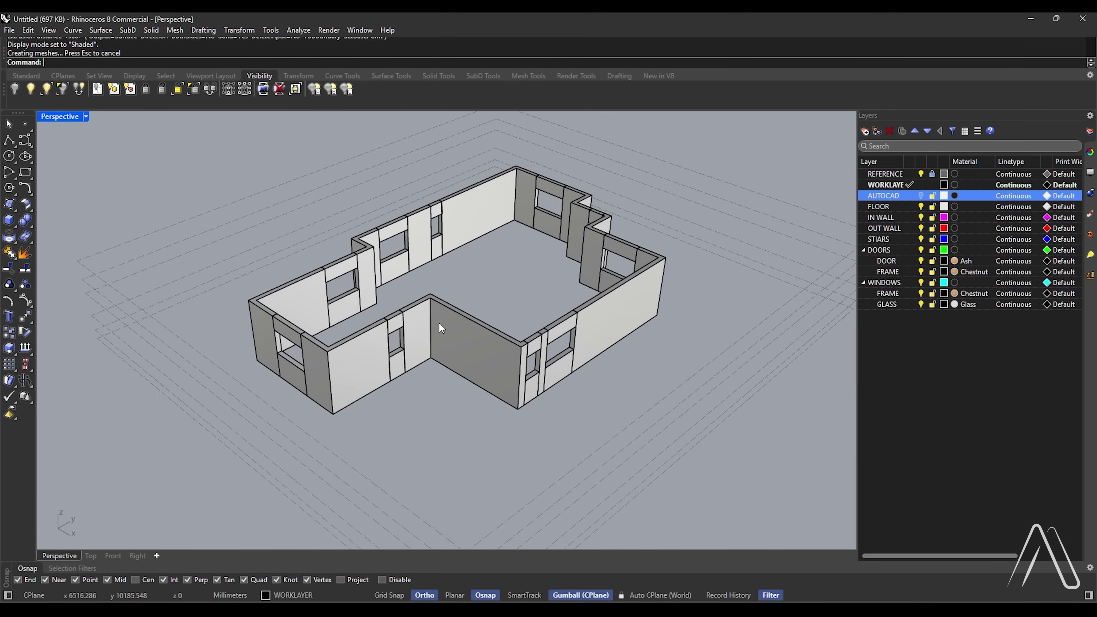
# Delete the sill blocks beneath the two exterior door openings.
pyautogui.scroll(5, 475, 345)
pyautogui.click(545, 380)
pyautogui.scroll(-2, 545, 380)
pyautogui.press('Delete')
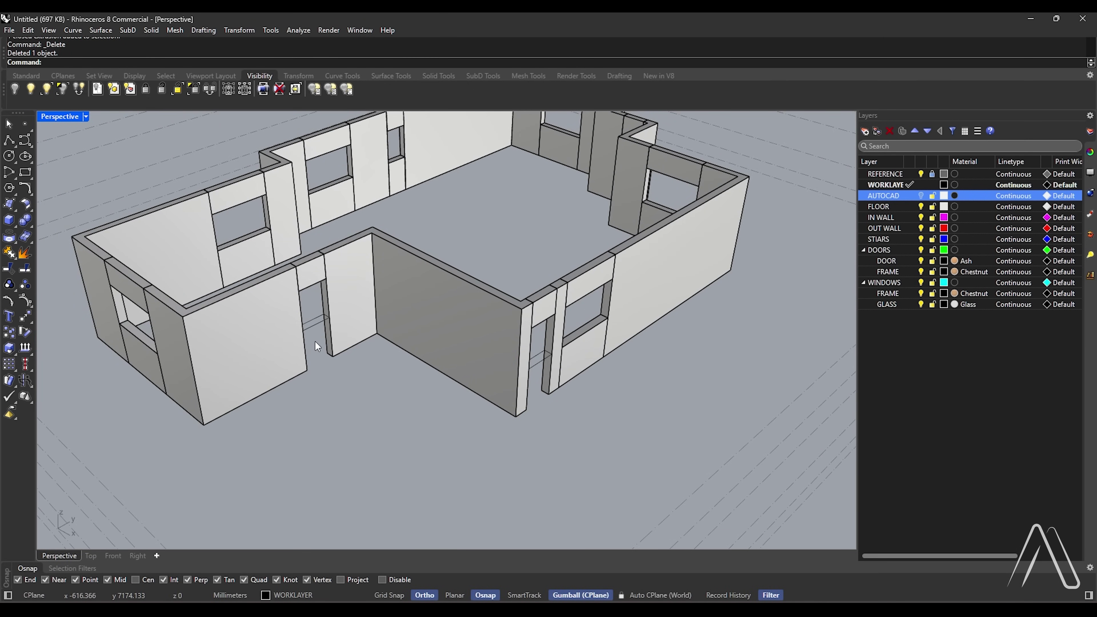
# Join all the wall segments, lintels and sill blocks into one solid with BooleanUnion.
pyautogui.scroll(-2, 341, 311)
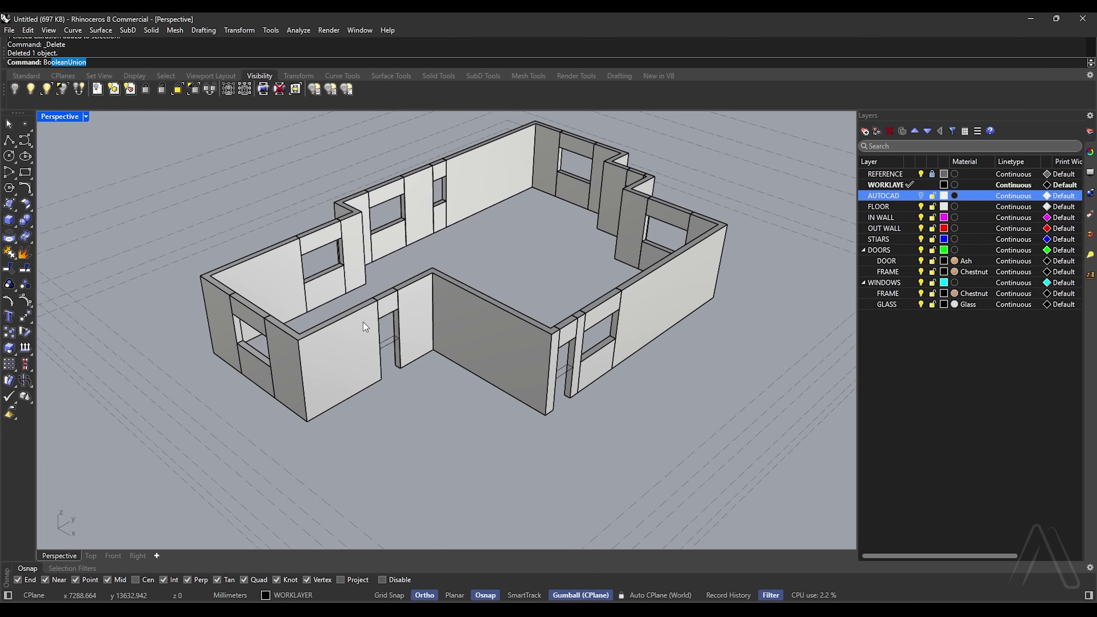
pyautogui.press('Return')
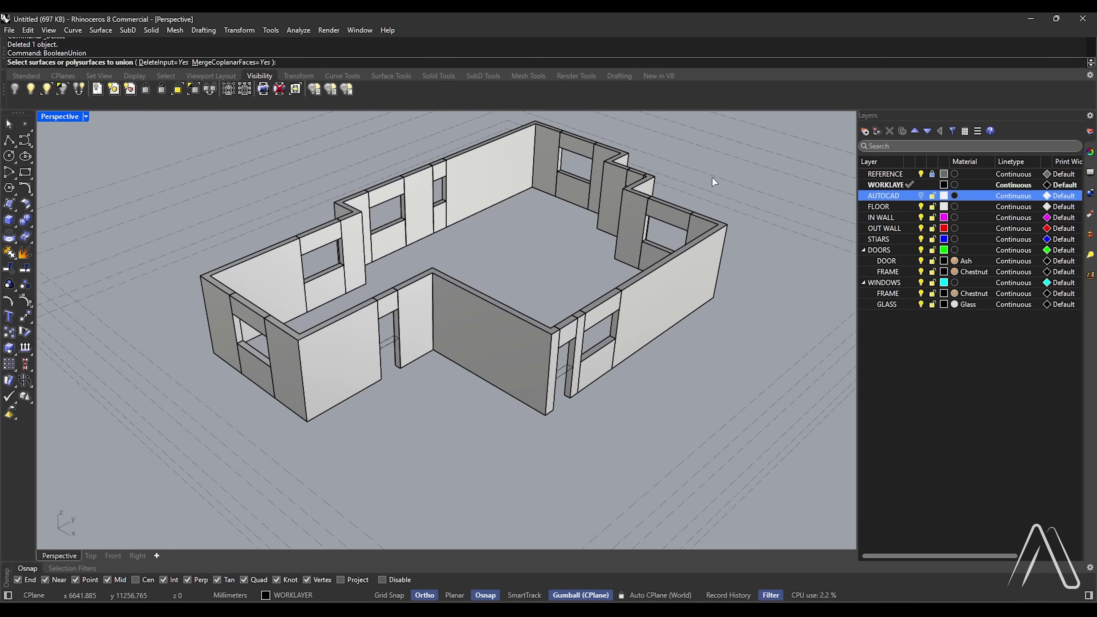
pyautogui.moveTo(232, 410); pyautogui.dragTo(232, 409)
pyautogui.press('Return')
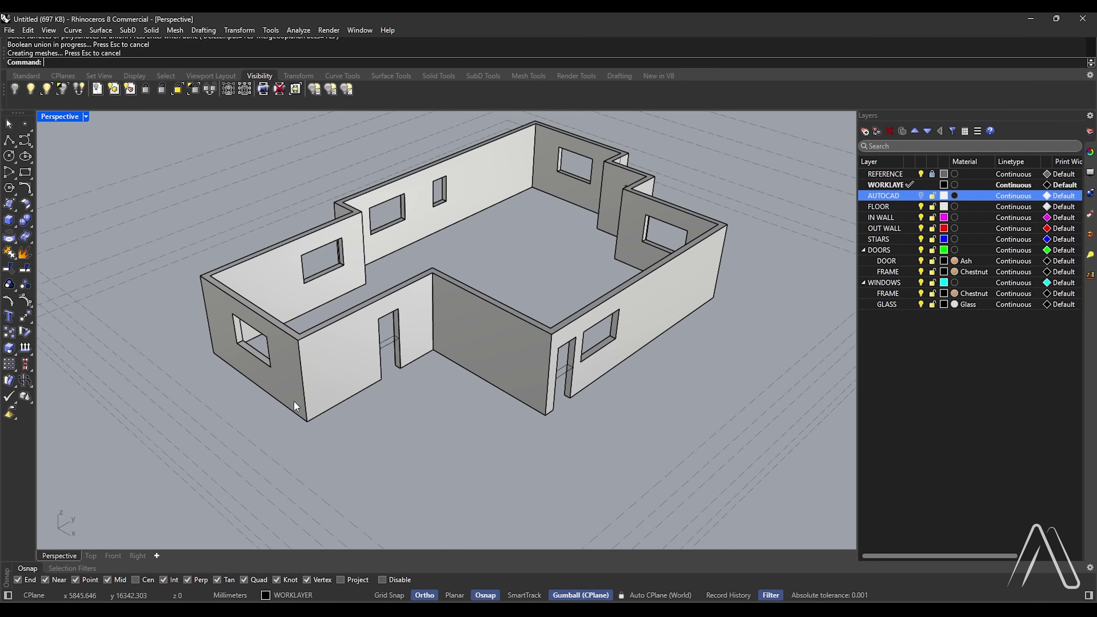
# Assign the unioned wall solid to the OUT WALL layer.
pyautogui.rightClick(886, 227)
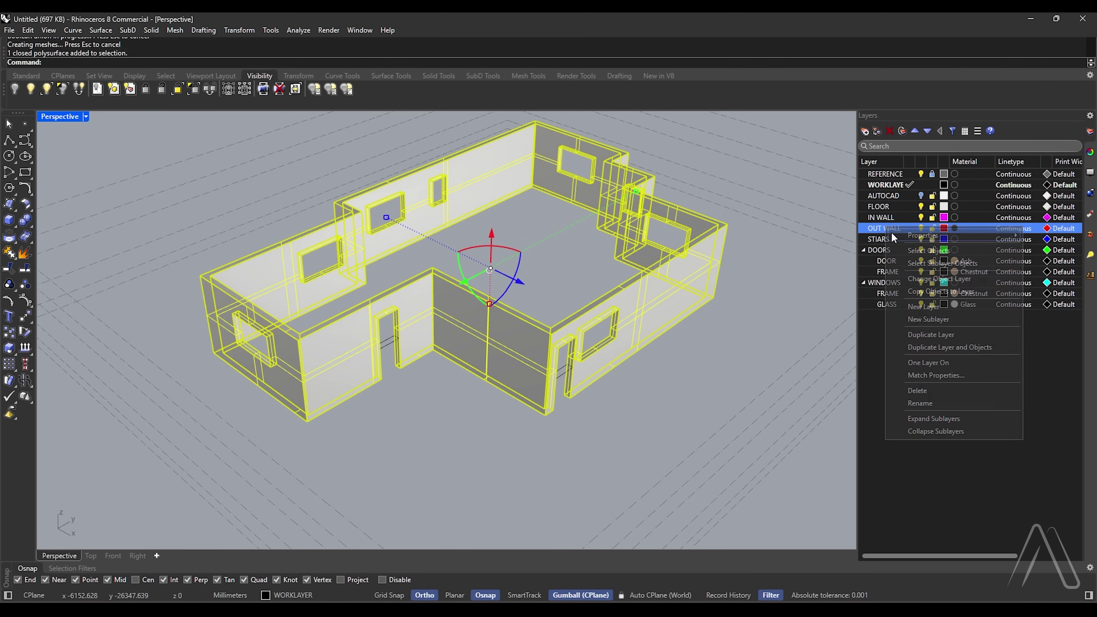
pyautogui.click(933, 277)
# Select the sill faces of the two small window openings and raise them to shorten the openings.
pyautogui.moveTo(449, 238); pyautogui.dragTo(306, 266, button='right')
pyautogui.scroll(12, 250, 319)
pyautogui.keyDown('ctrl'); pyautogui.keyDown('shift'); pyautogui.click(363, 449); pyautogui.keyUp('shift'); pyautogui.keyUp('ctrl')
pyautogui.scroll(-8, 543, 432)
pyautogui.scroll(-5, 546, 434)
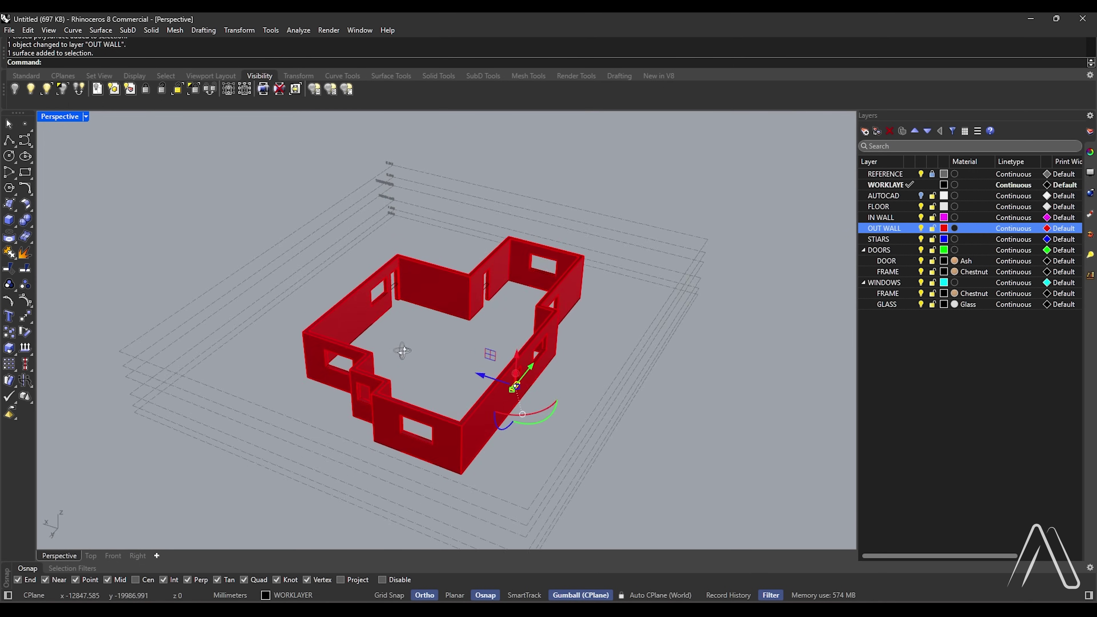
pyautogui.scroll(6, 458, 351)
pyautogui.keyDown('ctrl'); pyautogui.keyDown('shift'); pyautogui.click(442, 363); pyautogui.keyUp('shift'); pyautogui.keyUp('ctrl')
pyautogui.scroll(-5, 442, 363)
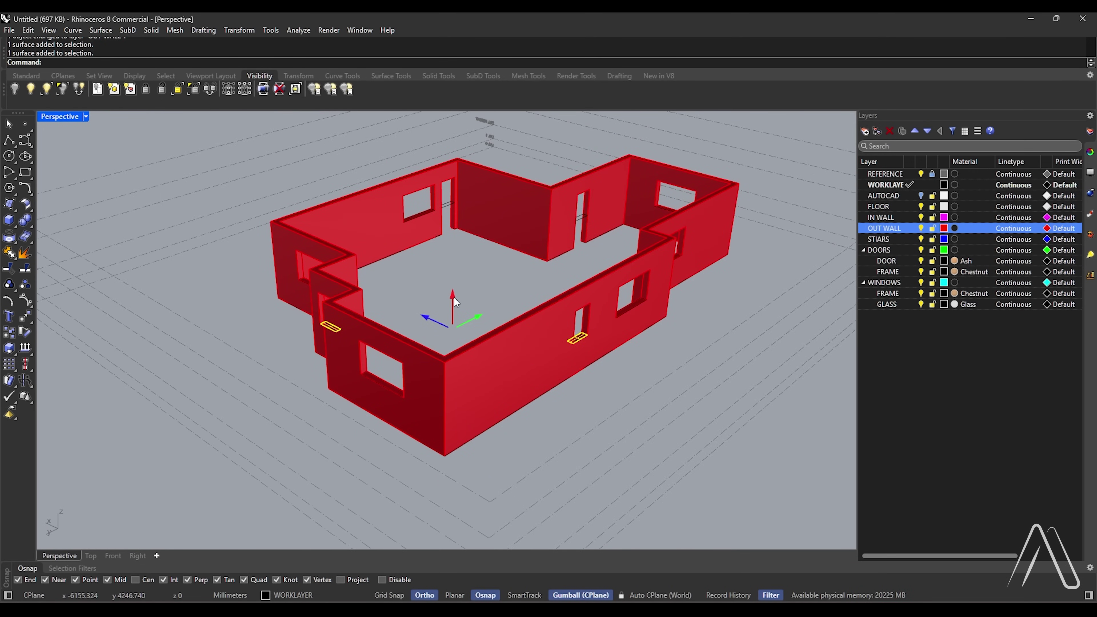
pyautogui.press('Return')
# Select all the wall geometry in the Top view and turn the AUTOCAD layer back on.
pyautogui.click(529, 360)
pyautogui.write('zs')
pyautogui.press('Return')
pyautogui.moveTo(528, 360); pyautogui.dragTo(437, 434, button='right')
pyautogui.click(437, 434)
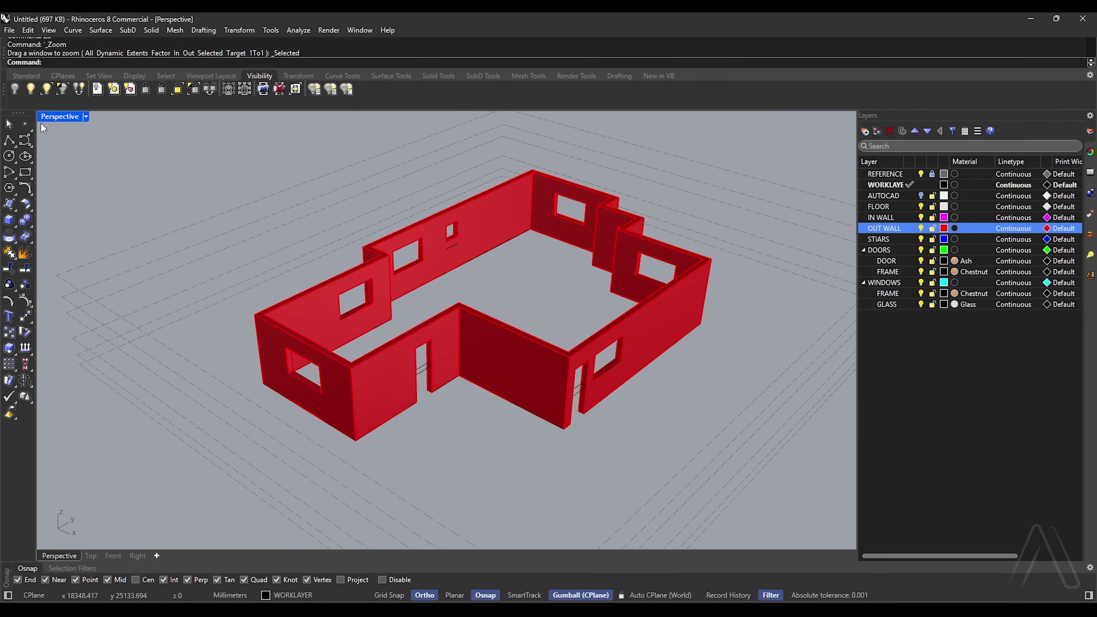
pyautogui.doubleClick(54, 114)
pyautogui.doubleClick(53, 116)
pyautogui.scroll(3, 642, 362)
pyautogui.scroll(-2, 484, 236)
pyautogui.moveTo(301, 423); pyautogui.dragTo(293, 436)
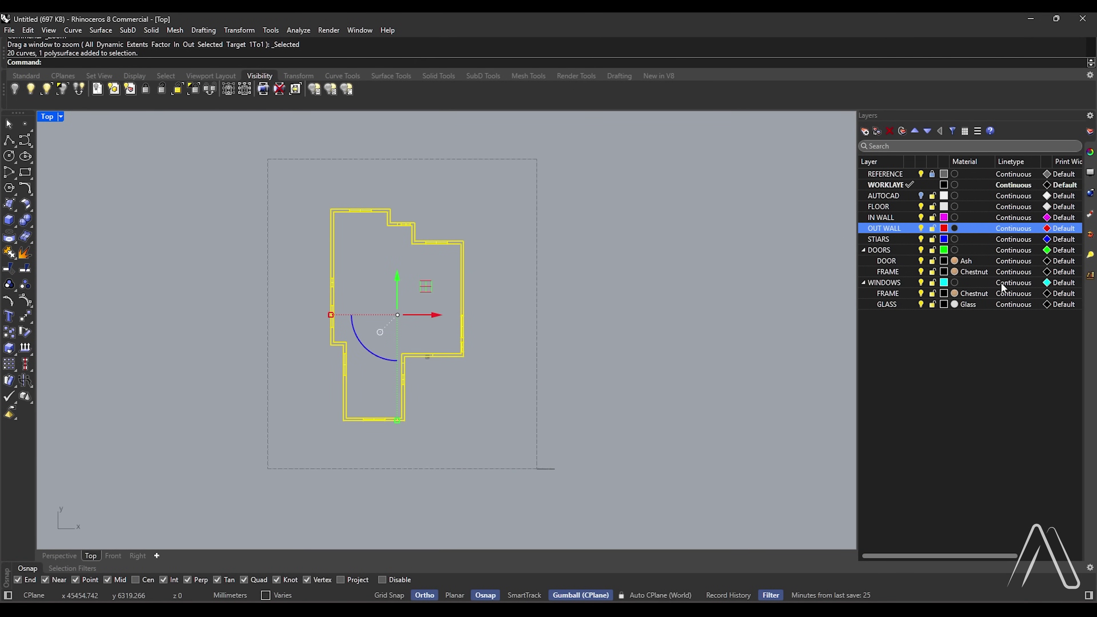
pyautogui.click(922, 197)
# Add the entrance stair curves to the selection and run CurveBoolean, keeping the interior floor and both landing regions.
pyautogui.scroll(3, 539, 348)
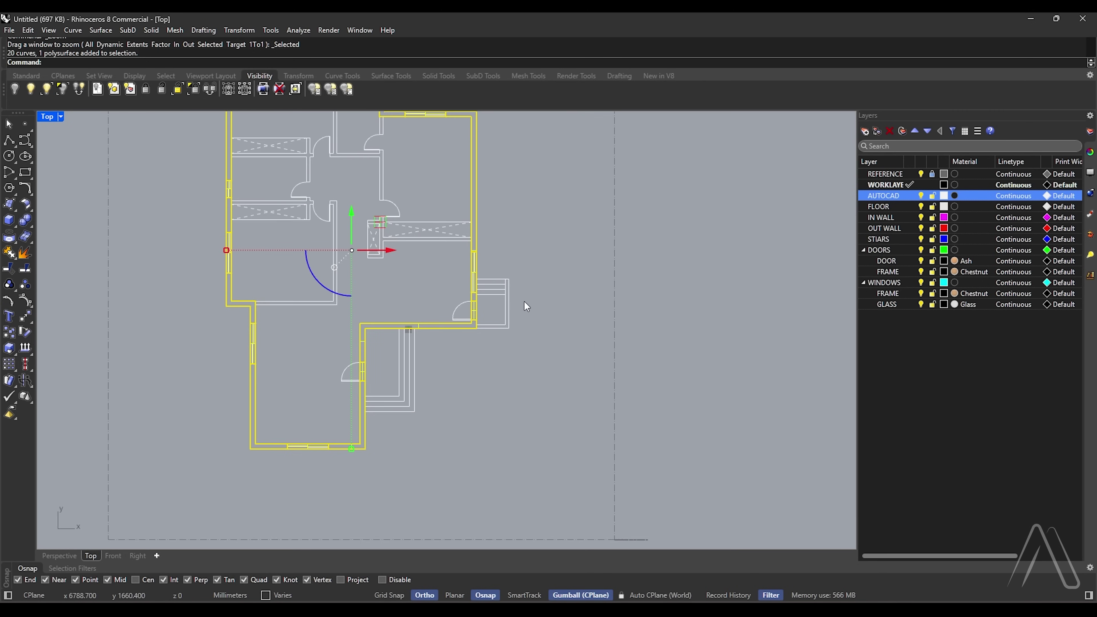
pyautogui.moveTo(496, 350); pyautogui.dragTo(495, 350)
pyautogui.scroll(1, 371, 383)
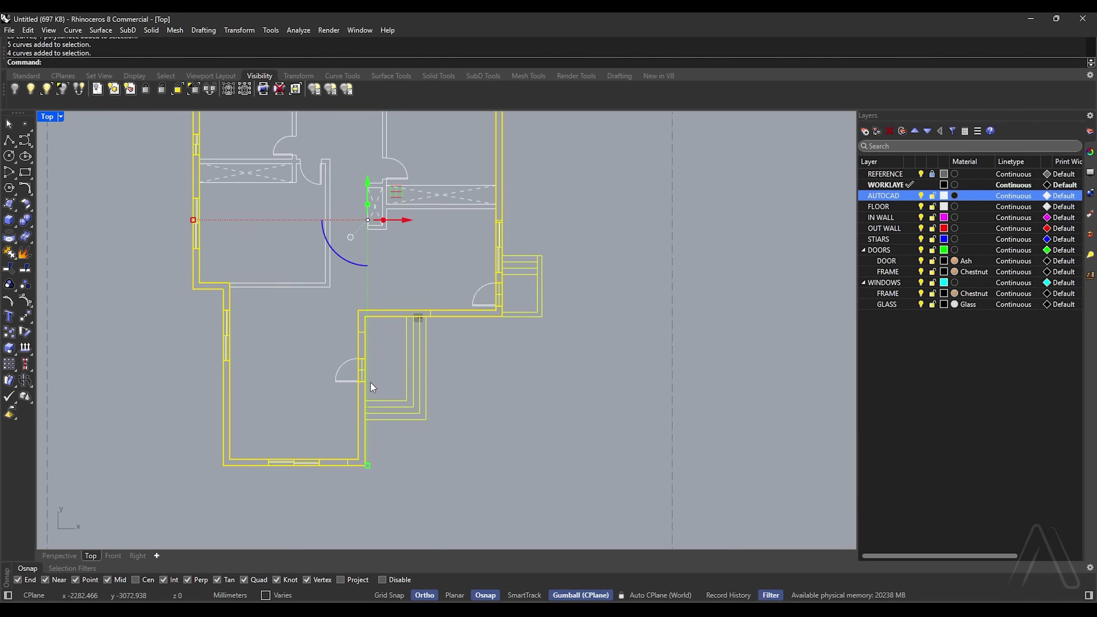
pyautogui.press('Return')
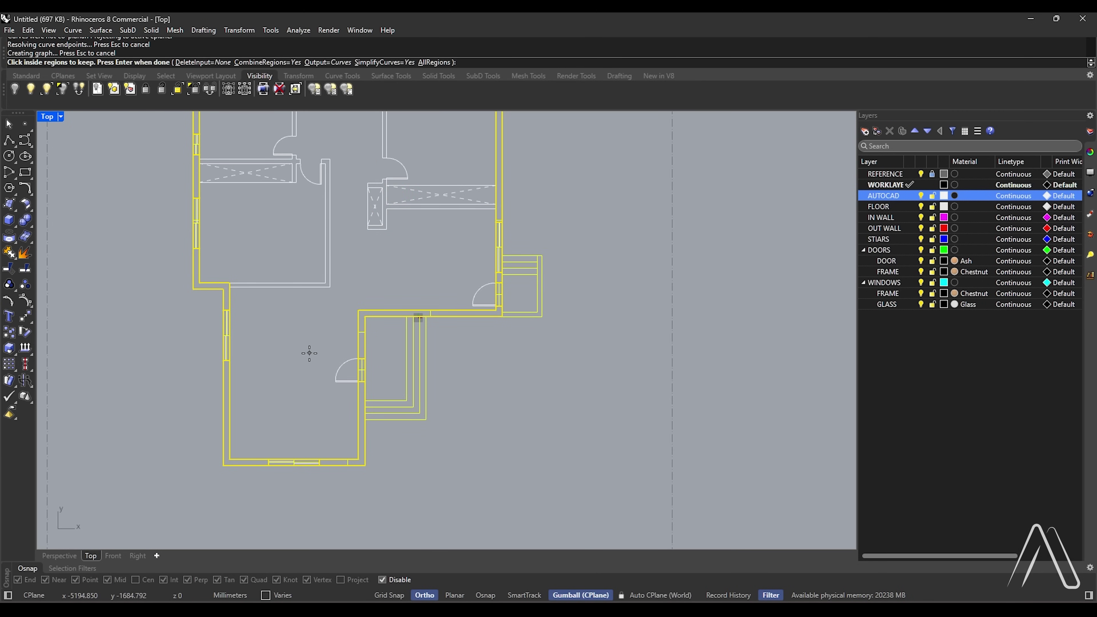
pyautogui.scroll(2, 372, 374)
pyautogui.scroll(-1, 586, 252)
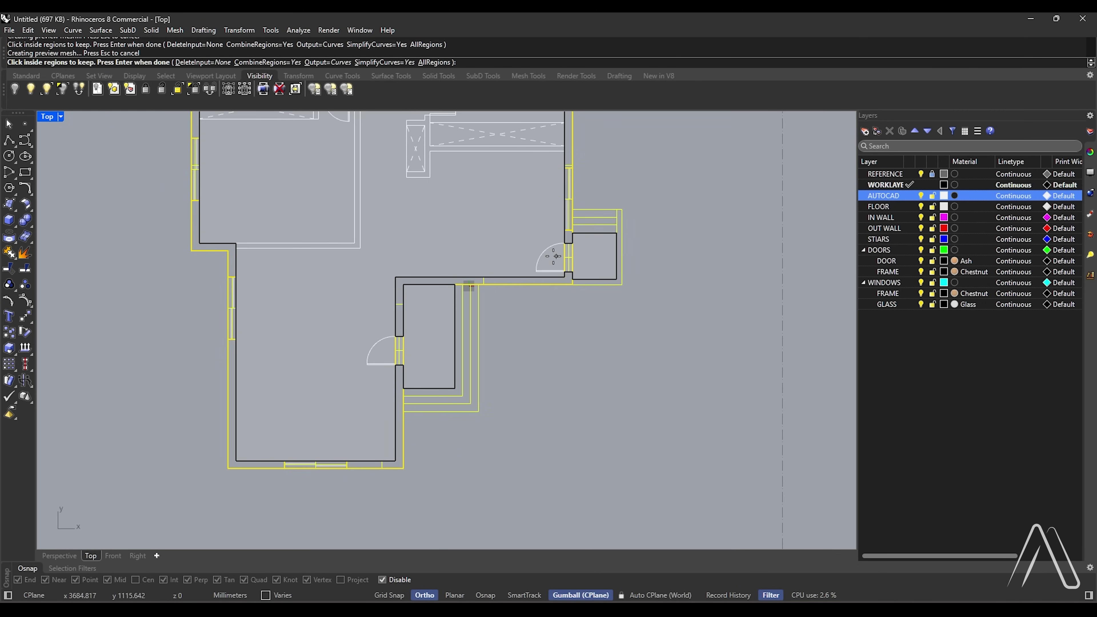
pyautogui.press('Return')
# Extrude the interior floor and both landing curves as a solid up to LVL 1, using the level lines in the Front view.
pyautogui.doubleClick(47, 117)
pyautogui.scroll(3, 294, 417)
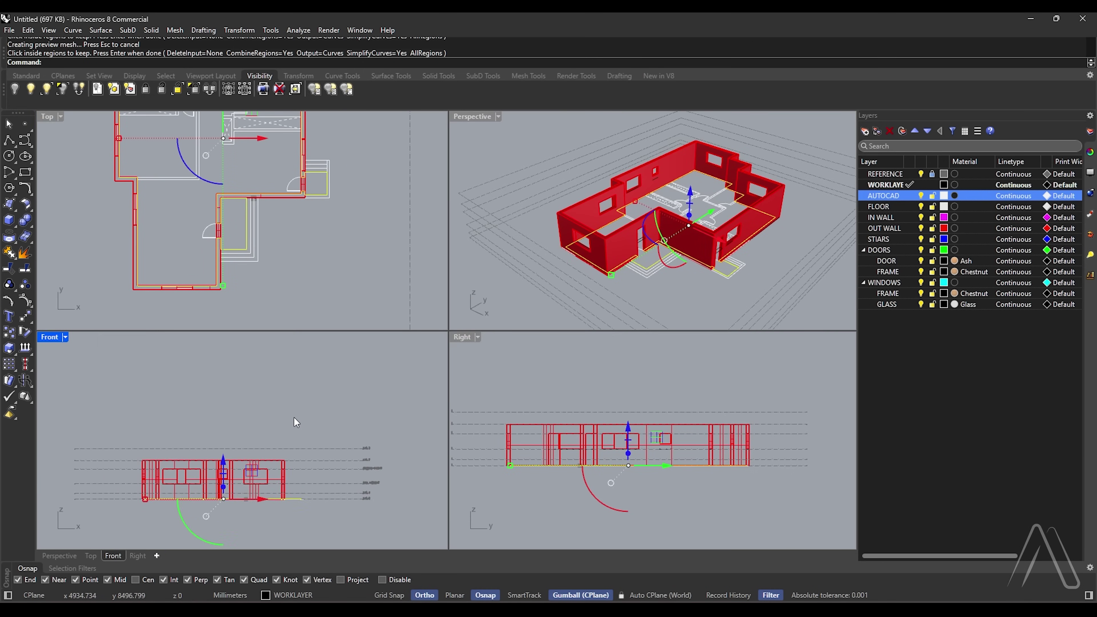
pyautogui.write('ExtrudeCrv')
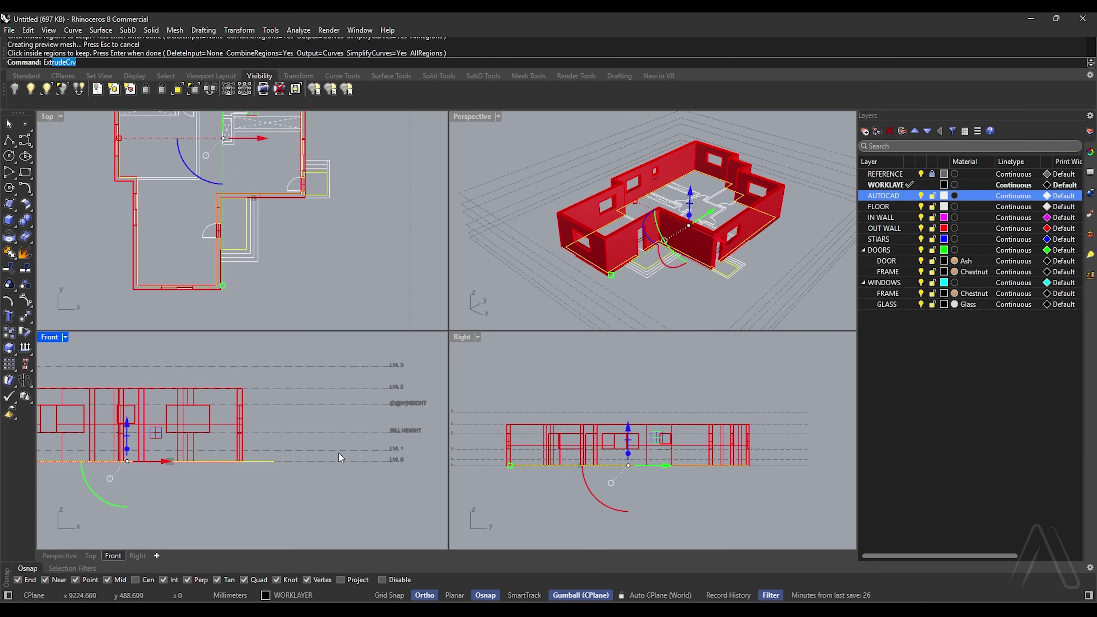
pyautogui.press('Return')
pyautogui.scroll(6, 352, 450)
pyautogui.click(359, 451)
# Select the extruded floor solid and assign it to the FLOOR layer.
pyautogui.click(657, 258)
pyautogui.scroll(4, 637, 225)
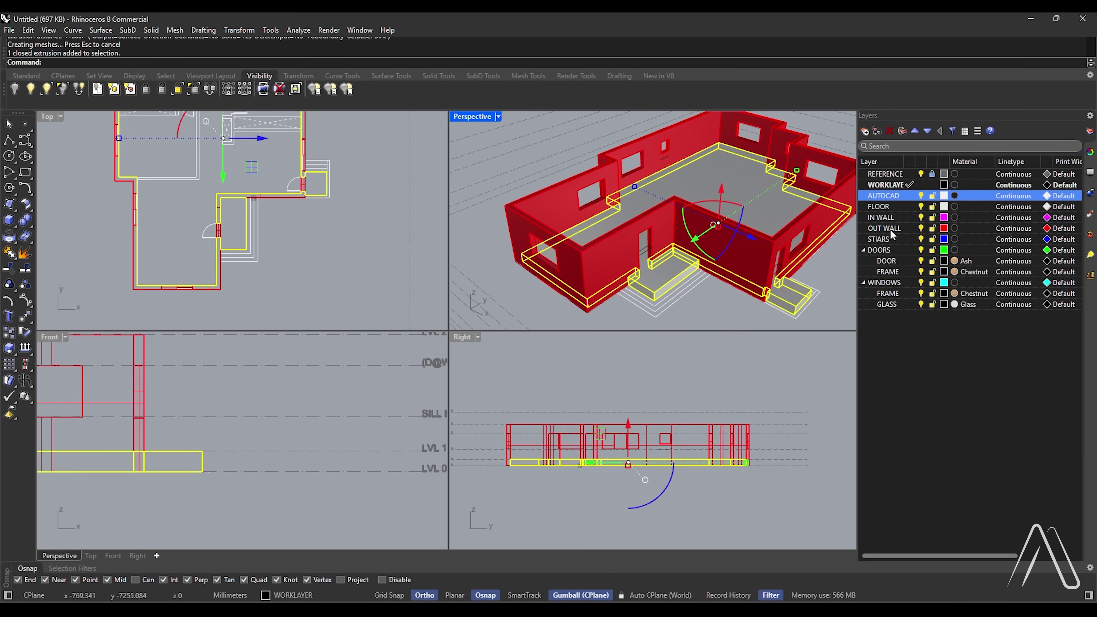
pyautogui.rightClick(893, 207)
pyautogui.click(926, 261)
pyautogui.scroll(-3, 762, 273)
pyautogui.press('Escape')
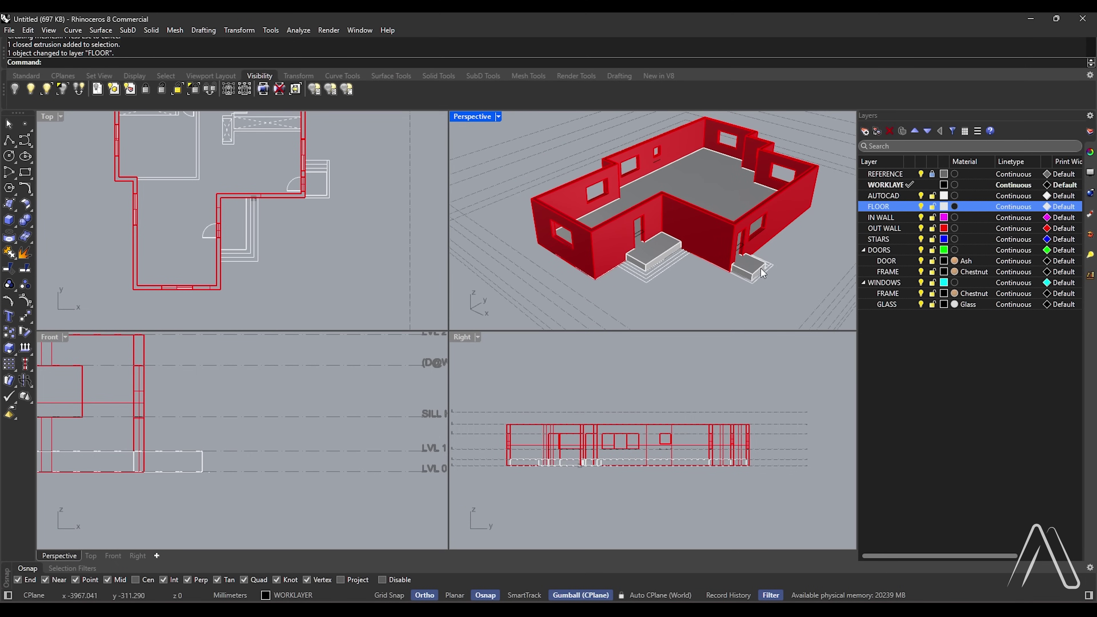
# Select the plan geometry around the entrances in the Top view and run CurveBoolean, keeping the inner and outer tread regions of both stairs.
pyautogui.doubleClick(47, 117)
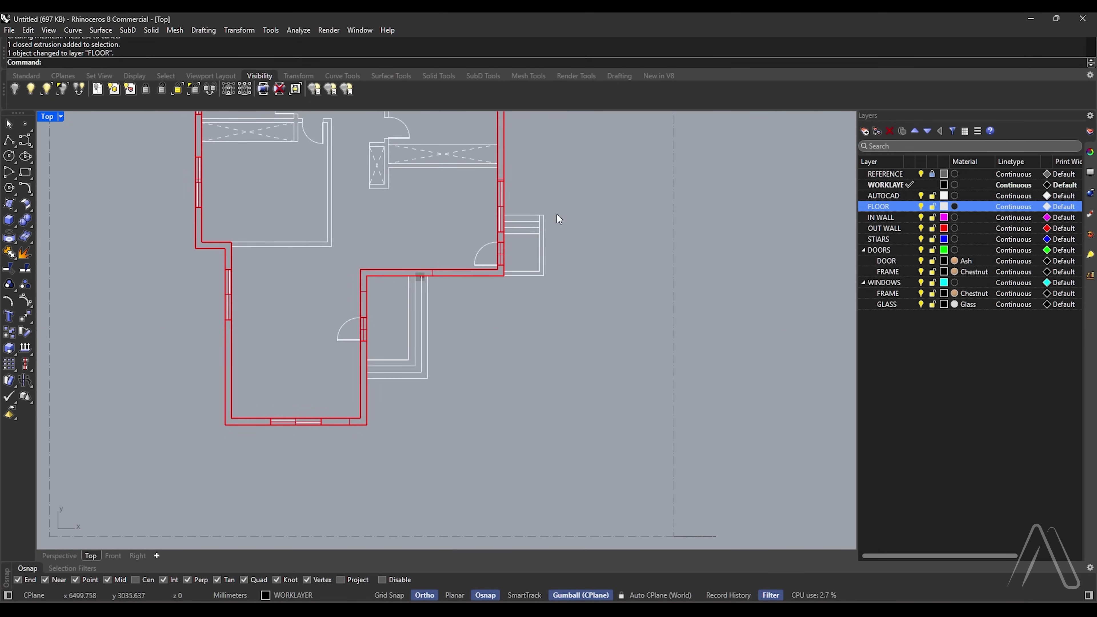
pyautogui.moveTo(599, 184); pyautogui.dragTo(338, 402)
pyautogui.scroll(2, 538, 308)
pyautogui.write('CurveBoolean')
pyautogui.press('Return')
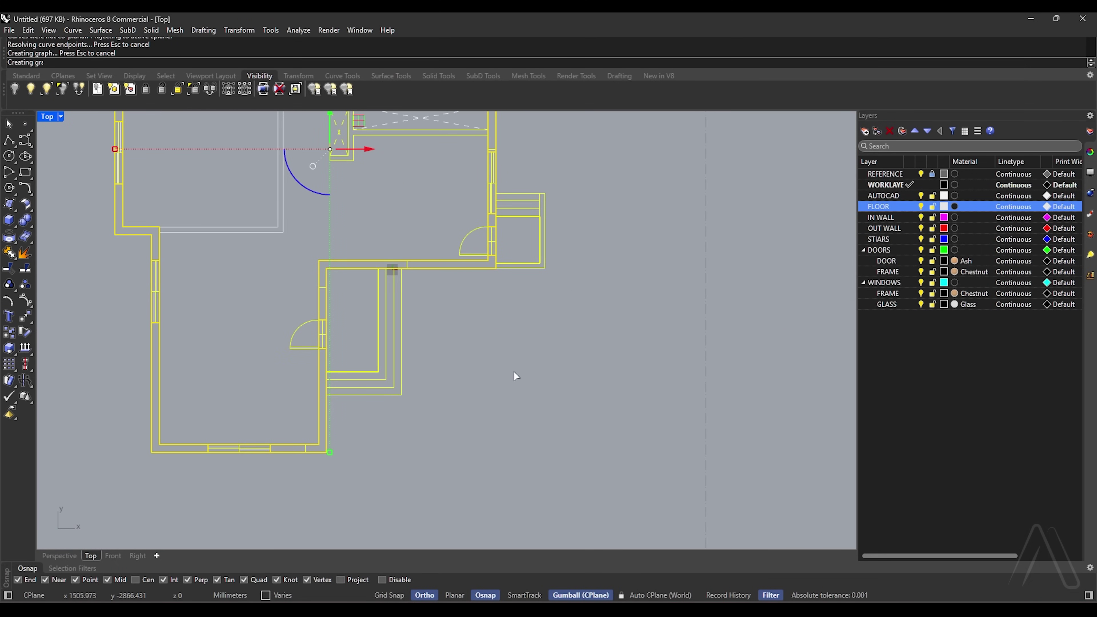
pyautogui.scroll(6, 426, 362)
pyautogui.click(347, 346)
pyautogui.click(370, 346)
pyautogui.scroll(-6, 363, 385)
pyautogui.scroll(2, 475, 224)
pyautogui.click(486, 225)
pyautogui.press('Return')
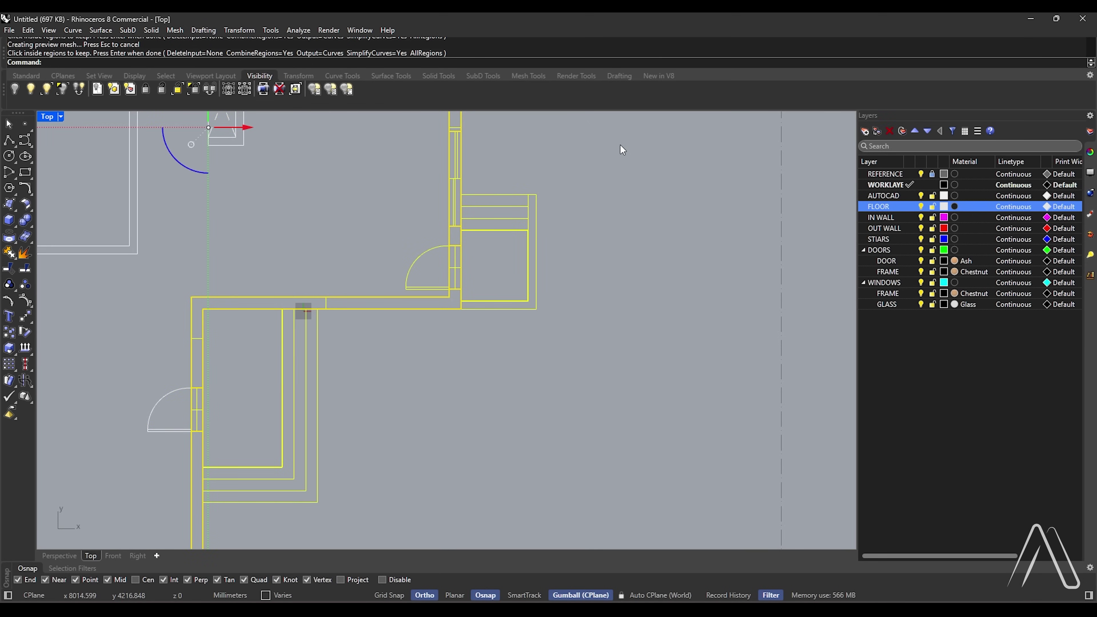
# Run CurveBoolean again on the entrance geometry, keeping the middle tread region of both stairs.
pyautogui.moveTo(620, 147); pyautogui.dragTo(174, 535)
pyautogui.press('Return')
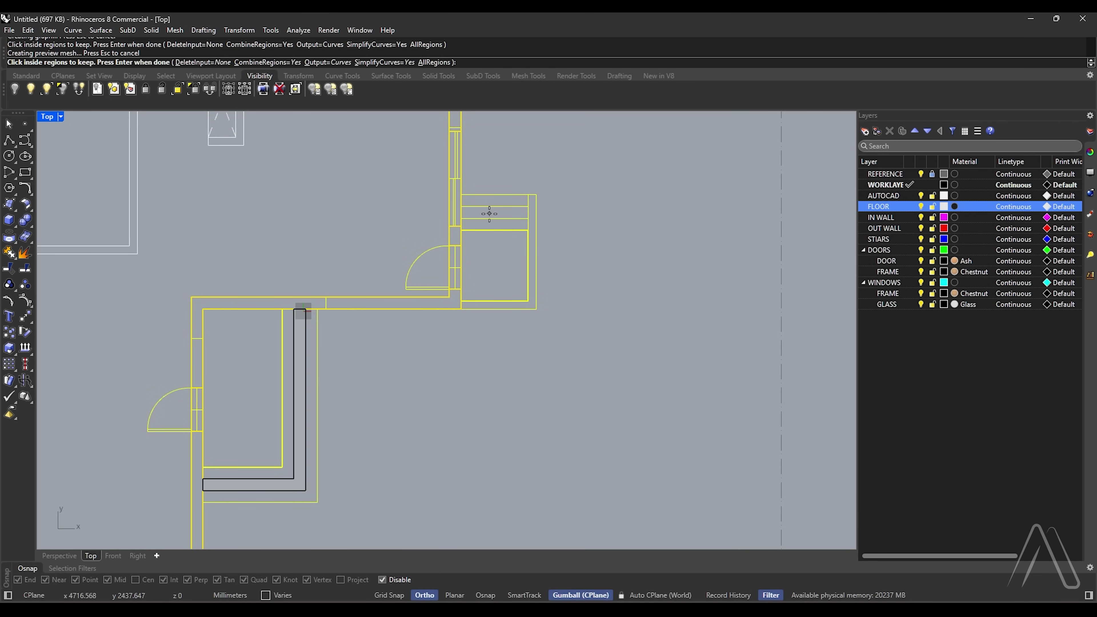
pyautogui.press('Return')
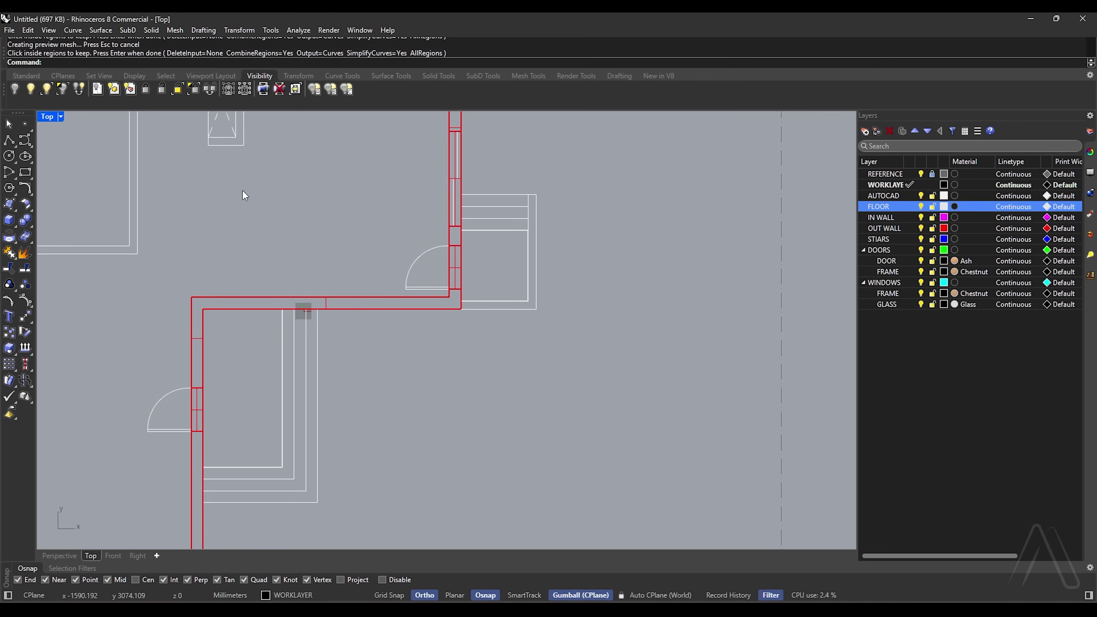
# Maximize the Perspective view and turn off the AUTOCAD layer.
pyautogui.doubleClick(42, 117)
pyautogui.doubleClick(460, 116)
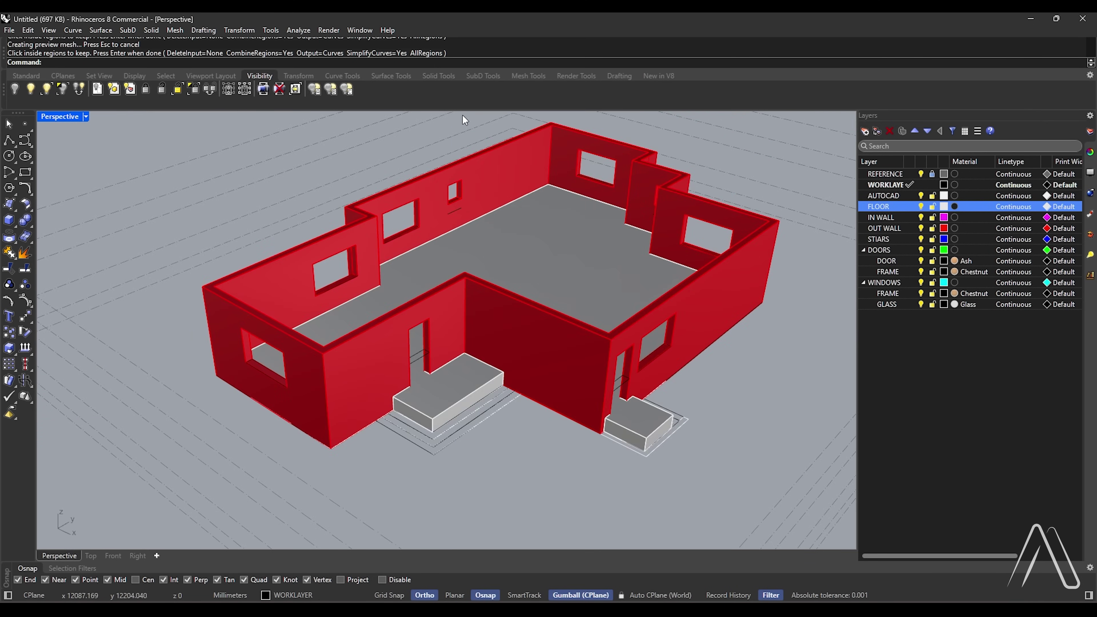
pyautogui.scroll(-2, 511, 327)
pyautogui.scroll(2, 650, 427)
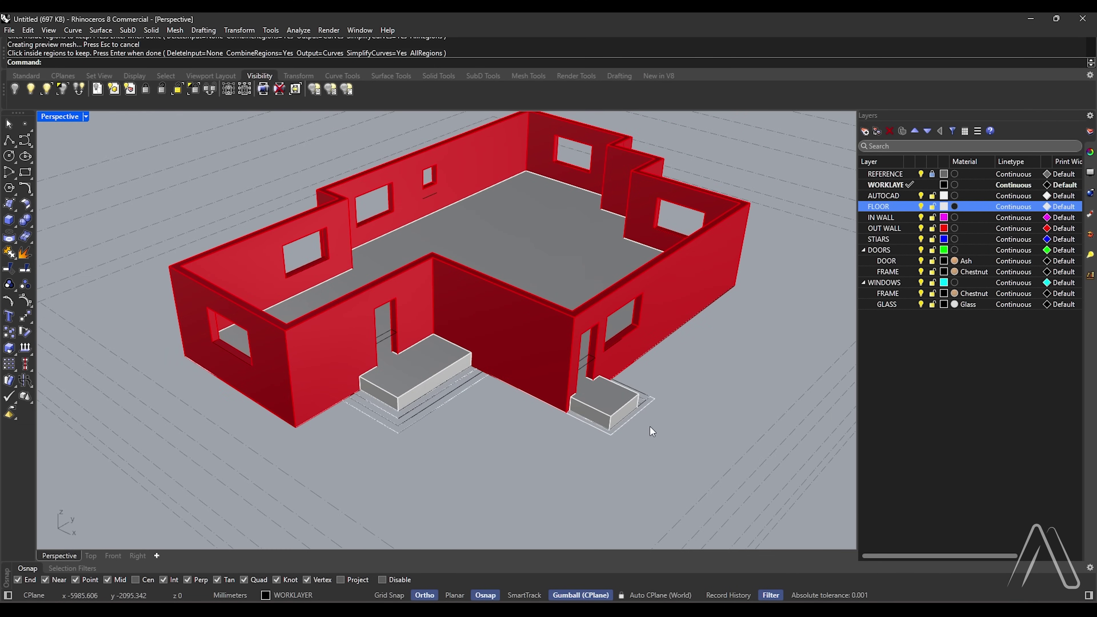
pyautogui.click(921, 197)
# Select the tread curves of both entrance stairs and extrude them 150 mm as solids.
pyautogui.moveTo(674, 415); pyautogui.dragTo(617, 453, button='right')
pyautogui.scroll(6, 594, 454)
pyautogui.click(555, 434)
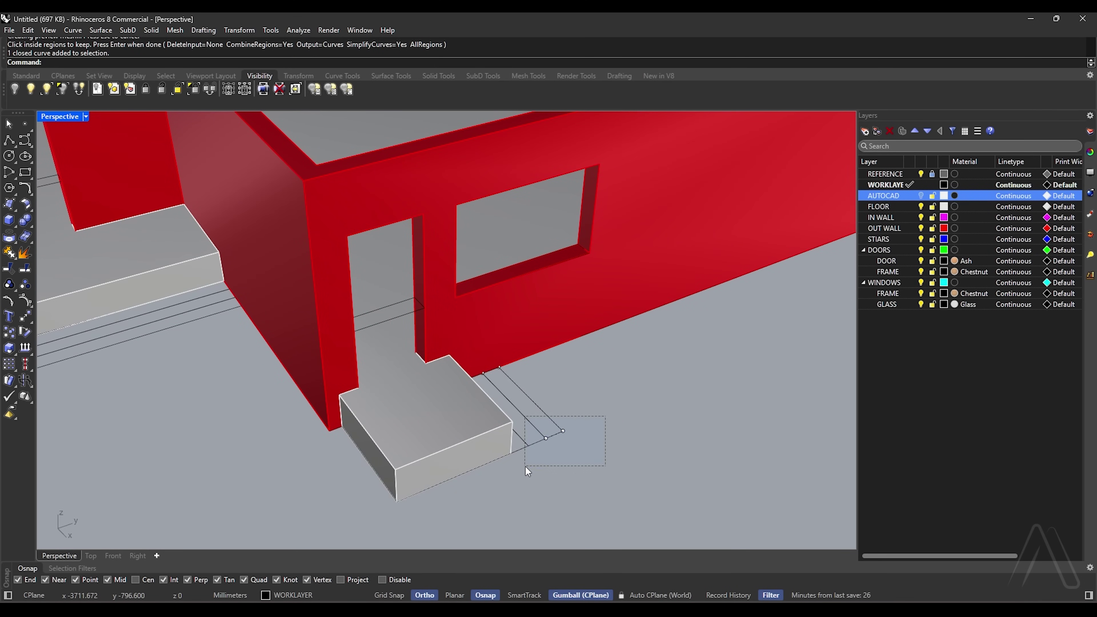
pyautogui.moveTo(525, 467); pyautogui.dragTo(525, 467)
pyautogui.scroll(-4, 525, 432)
pyautogui.scroll(7, 286, 370)
pyautogui.moveTo(263, 358); pyautogui.dragTo(155, 402)
pyautogui.scroll(-7, 211, 342)
pyautogui.moveTo(315, 354); pyautogui.dragTo(315, 339, button='right')
pyautogui.scroll(3, 324, 338)
pyautogui.write('ExtrudeCrv')
pyautogui.press('Return')
pyautogui.write('150')
pyautogui.press('Return')
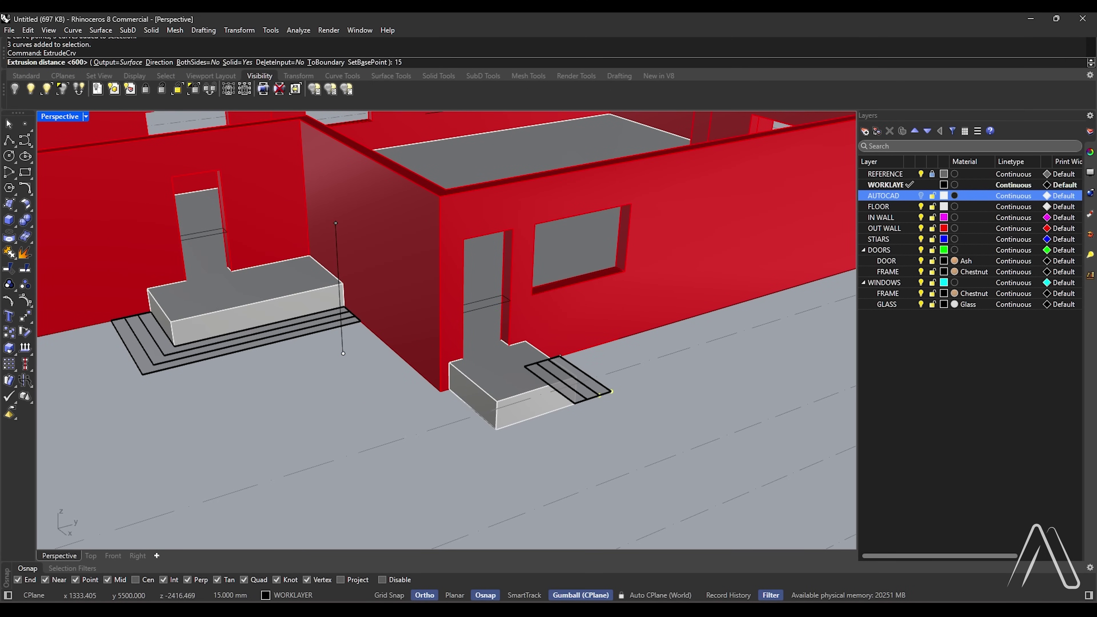
# Select the top faces of the inner and middle treads on both stairs and raise them 150 mm.
pyautogui.scroll(6, 596, 401)
pyautogui.keyDown('ctrl'); pyautogui.keyDown('shift'); pyautogui.click(581, 381); pyautogui.keyUp('shift'); pyautogui.keyUp('ctrl')
pyautogui.keyDown('ctrl'); pyautogui.keyDown('shift'); pyautogui.click(529, 404); pyautogui.keyUp('shift'); pyautogui.keyUp('ctrl')
pyautogui.scroll(-10, 713, 435)
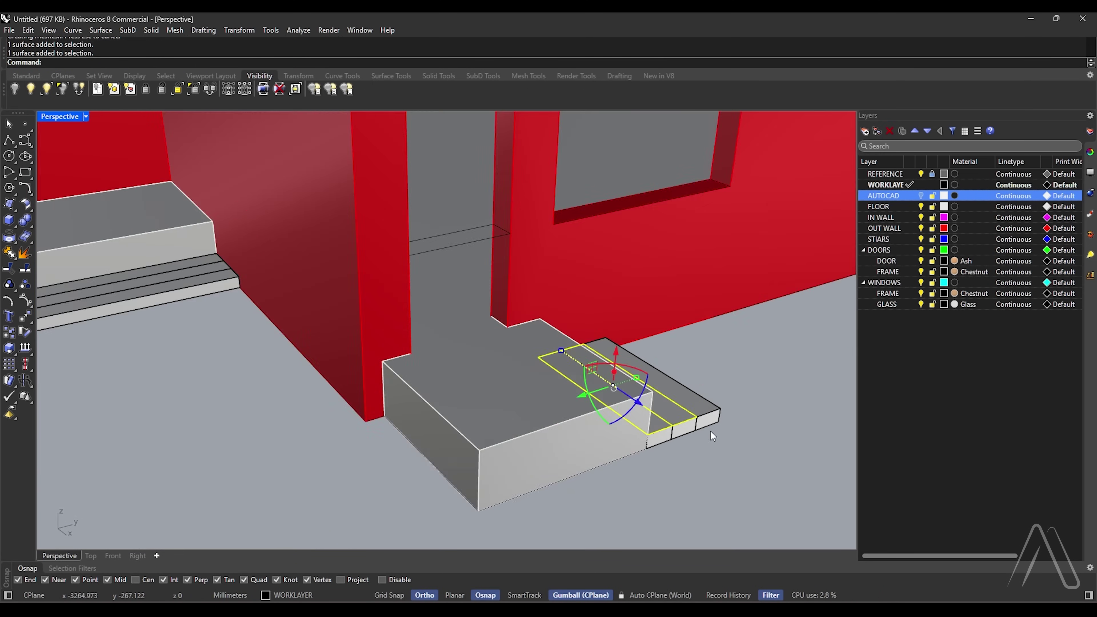
pyautogui.scroll(6, 393, 402)
pyautogui.keyDown('ctrl'); pyautogui.keyDown('shift'); pyautogui.click(393, 393); pyautogui.keyUp('shift'); pyautogui.keyUp('ctrl')
pyautogui.keyDown('ctrl'); pyautogui.keyDown('shift'); pyautogui.click(391, 410); pyautogui.keyUp('shift'); pyautogui.keyUp('ctrl')
pyautogui.scroll(-6, 391, 408)
pyautogui.click(538, 372)
pyautogui.write('150')
pyautogui.press('Return')
pyautogui.press('Escape')
# Select the top face of the innermost tread on each stair and raise both by one more riser.
pyautogui.scroll(7, 476, 377)
pyautogui.keyDown('ctrl'); pyautogui.keyDown('shift'); pyautogui.click(435, 379); pyautogui.keyUp('shift'); pyautogui.keyUp('ctrl')
pyautogui.scroll(-12, 435, 379)
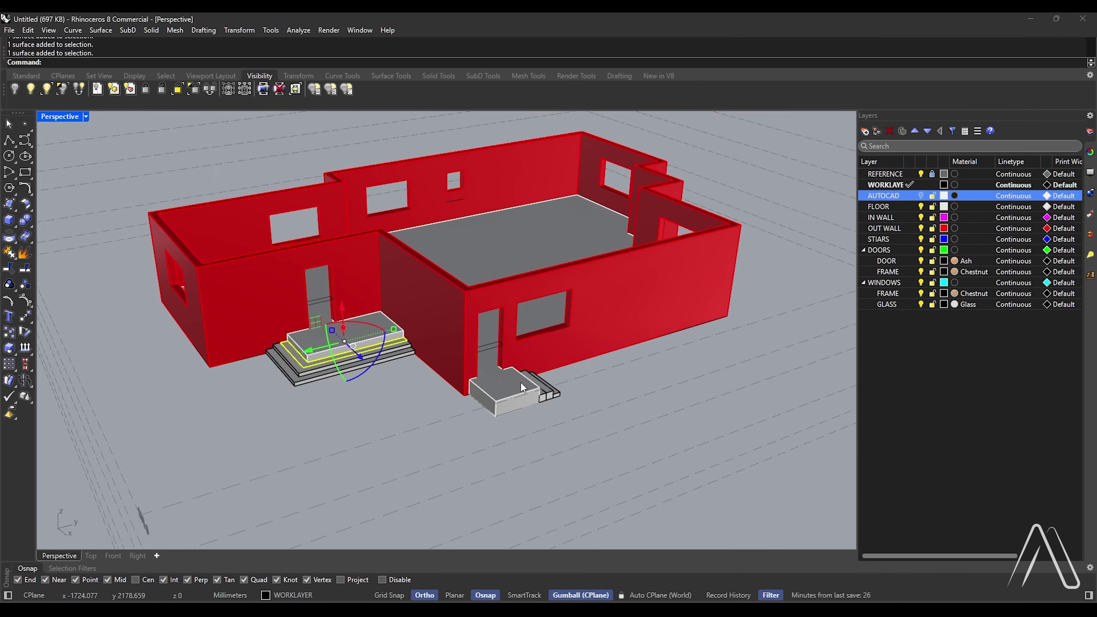
pyautogui.moveTo(520, 382); pyautogui.dragTo(417, 442, button='right')
pyautogui.keyDown('ctrl'); pyautogui.keyDown('shift'); pyautogui.click(409, 440); pyautogui.keyUp('shift'); pyautogui.keyUp('ctrl')
pyautogui.scroll(-7, 513, 442)
pyautogui.moveTo(556, 426); pyautogui.dragTo(605, 389, button='right')
pyautogui.scroll(5, 432, 367)
pyautogui.click(423, 330)
pyautogui.press('Return')
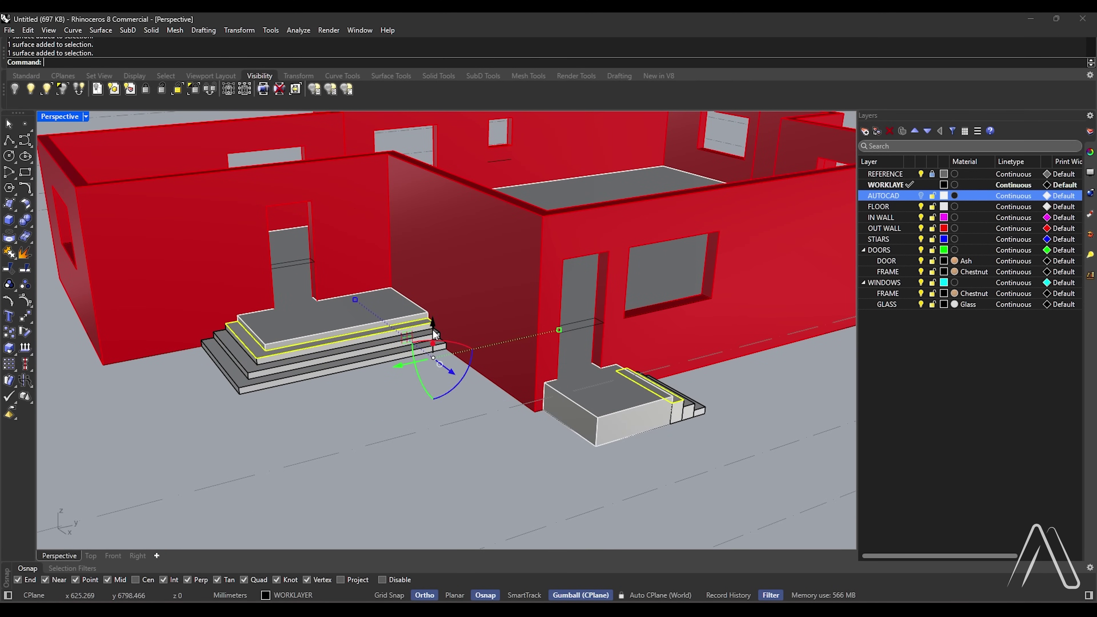
pyautogui.press('Escape')
# Select all the step solids of both entrance stairs and combine them with BooleanUnion.
pyautogui.moveTo(346, 360); pyautogui.dragTo(378, 352, button='right')
pyautogui.click(380, 351)
pyautogui.press('Escape')
pyautogui.click(298, 362)
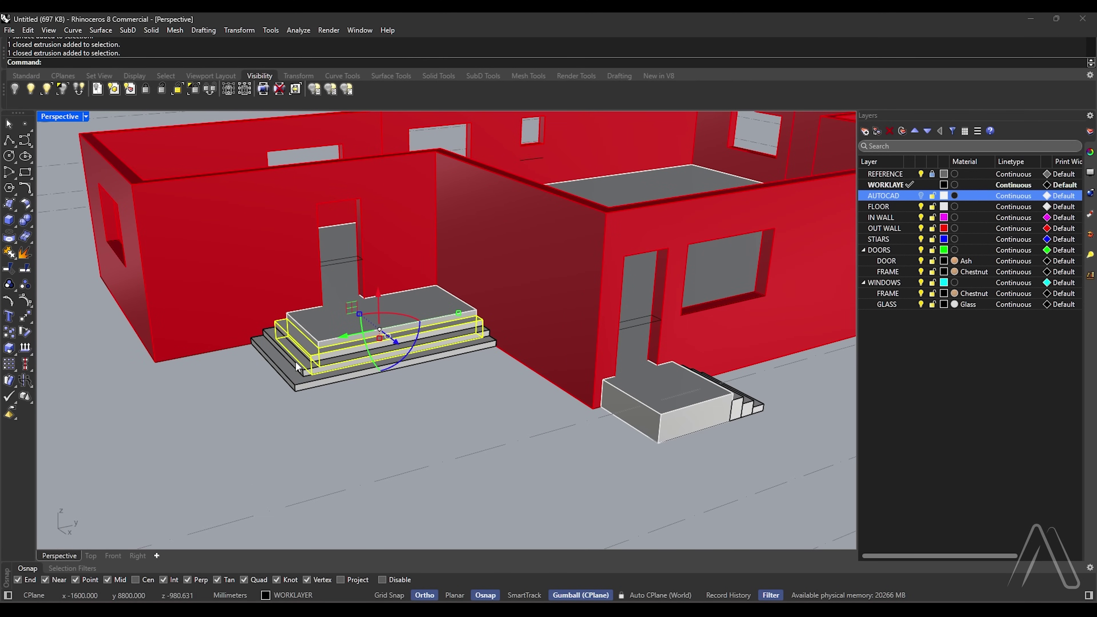
pyautogui.keyDown('shift'); pyautogui.click(745, 413); pyautogui.keyUp('shift')
pyautogui.click(765, 443)
pyautogui.scroll(6, 765, 418)
pyautogui.keyDown('shift'); pyautogui.click(729, 412); pyautogui.keyUp('shift')
pyautogui.keyDown('shift'); pyautogui.click(717, 415); pyautogui.keyUp('shift')
pyautogui.scroll(-3, 718, 414)
pyautogui.write('Bo')
pyautogui.press('Return')
pyautogui.scroll(-3, 724, 417)
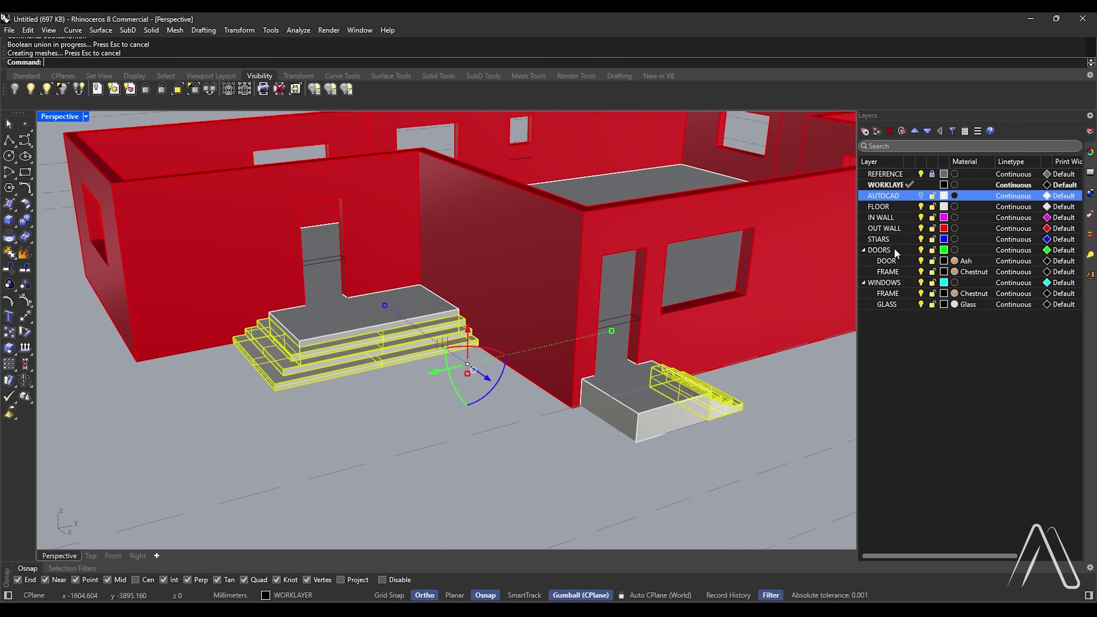
# Assign the unioned stair solids to the STIARS layer and clear the selection.
pyautogui.rightClick(884, 239)
pyautogui.click(920, 296)
pyautogui.scroll(-4, 640, 374)
pyautogui.click(558, 429)
pyautogui.moveTo(557, 429); pyautogui.dragTo(633, 376, button='right')
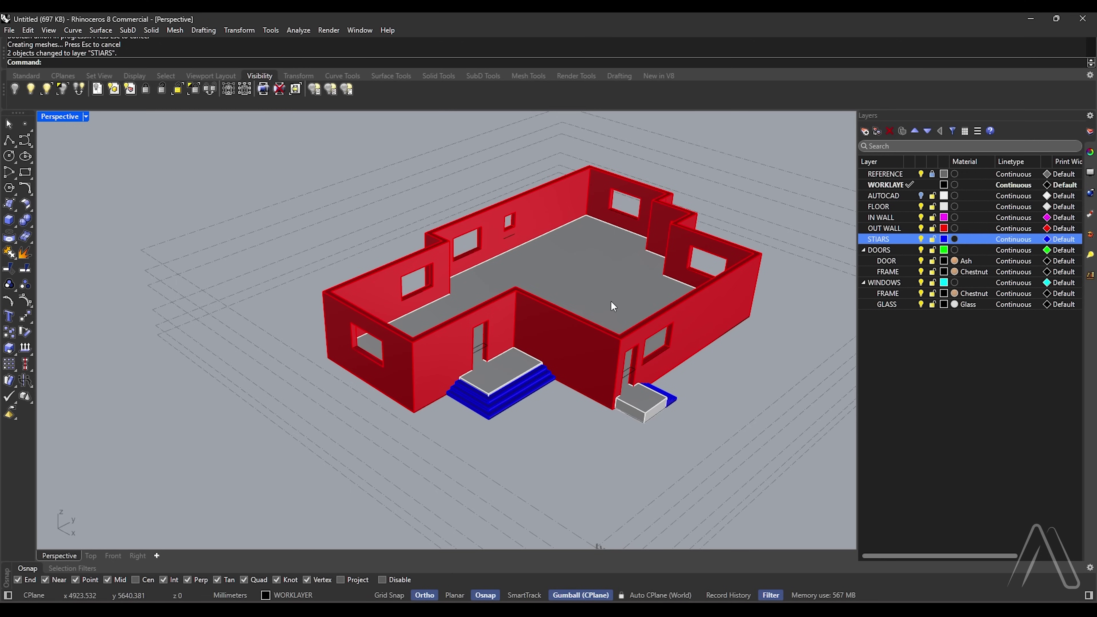
# Maximize the Top view and turn on the AUTOCAD layer, with WORKLAYER as the current layer.
pyautogui.doubleClick(69, 118)
pyautogui.doubleClick(49, 117)
pyautogui.scroll(-5, 528, 223)
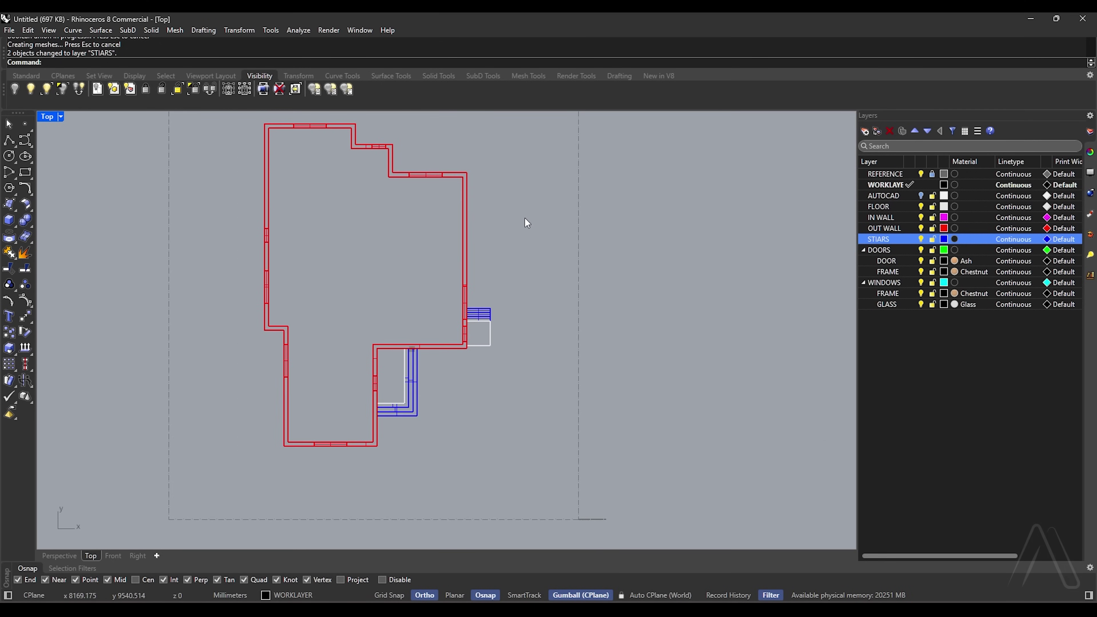
pyautogui.click(907, 219)
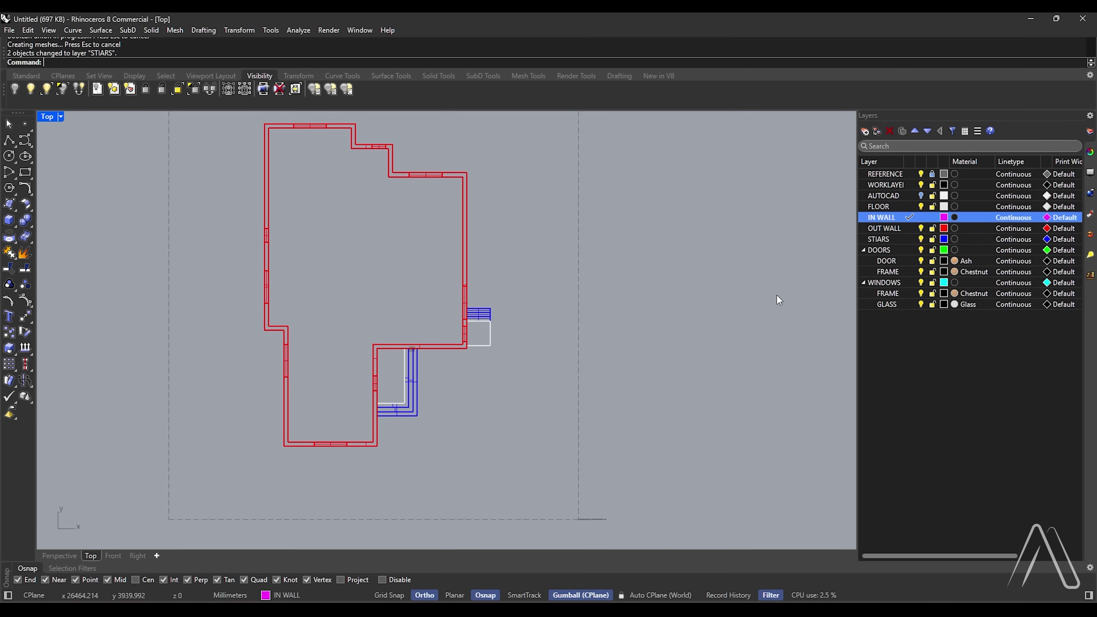
pyautogui.click(908, 186)
pyautogui.click(883, 196)
pyautogui.click(921, 196)
pyautogui.scroll(-2, 581, 176)
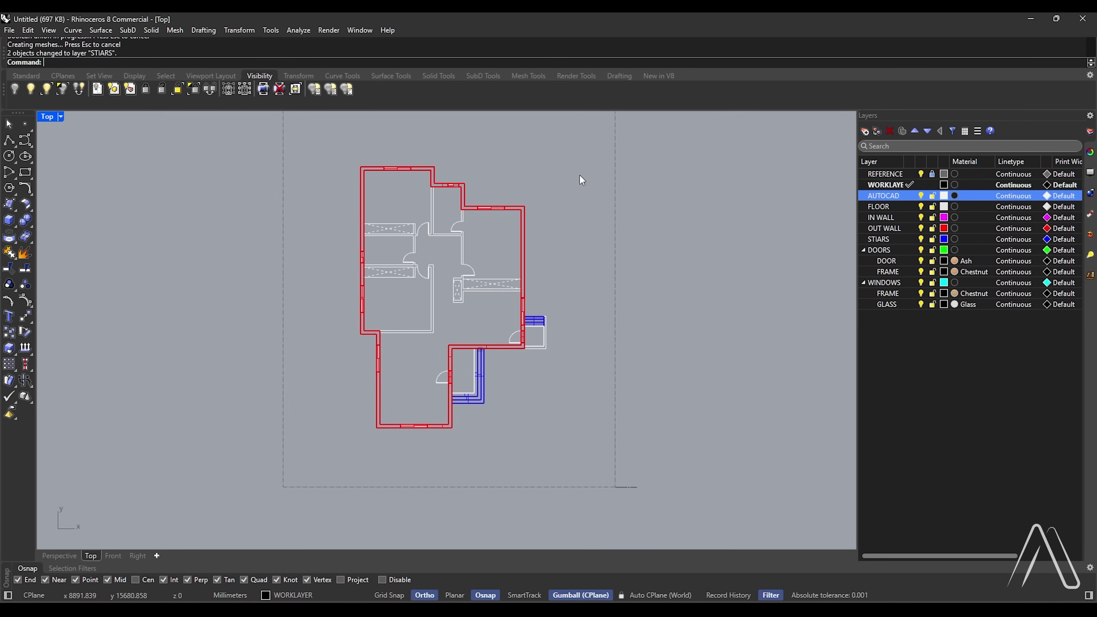
# Select everything in the plan and run CurveBoolean, keeping all the interior wall regions.
pyautogui.hotkey('ctrl', 'a')
pyautogui.scroll(2, 437, 220)
pyautogui.write('CurveBoolean')
pyautogui.press('Return')
pyautogui.scroll(3, 443, 216)
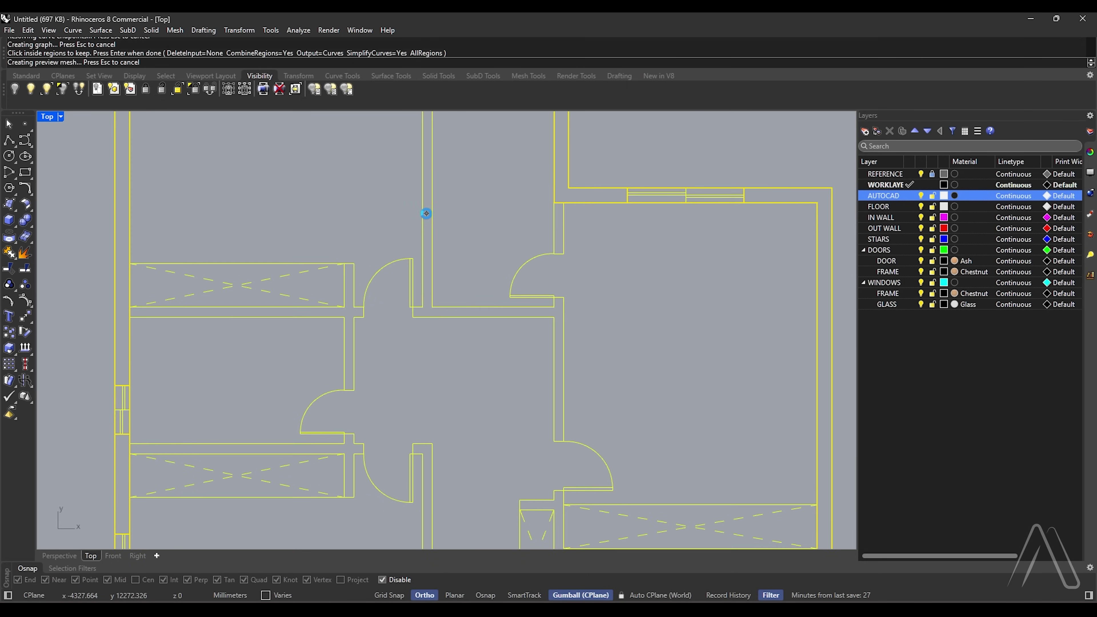
pyautogui.scroll(-2, 285, 344)
pyautogui.scroll(8, 369, 350)
pyautogui.click(392, 340)
pyautogui.click(322, 313)
pyautogui.scroll(-10, 361, 329)
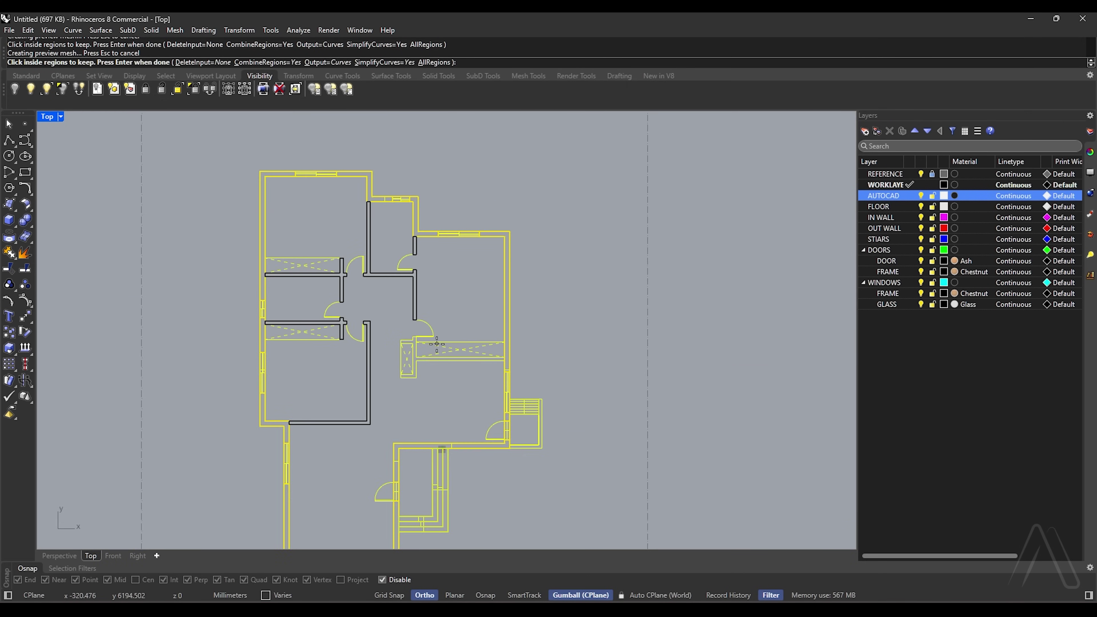
pyautogui.scroll(6, 441, 347)
pyautogui.click(423, 369)
pyautogui.press('Return')
# Move the interior wall curves to LVL 1 with SetPt, setting only Z aligned to World, in the Front view.
pyautogui.scroll(-6, 497, 370)
pyautogui.moveTo(482, 362); pyautogui.dragTo(479, 312, button='right')
pyautogui.doubleClick(47, 116)
pyautogui.scroll(-10, 345, 407)
pyautogui.scroll(4, 331, 391)
pyautogui.scroll(2, 334, 422)
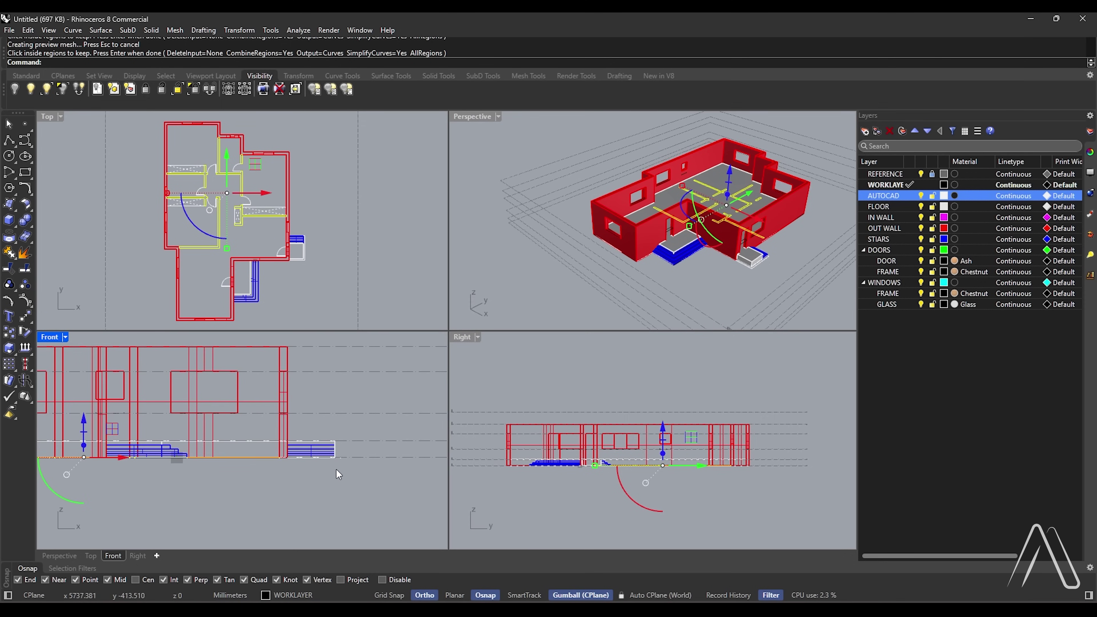
pyautogui.write('SetPt')
pyautogui.press('Return')
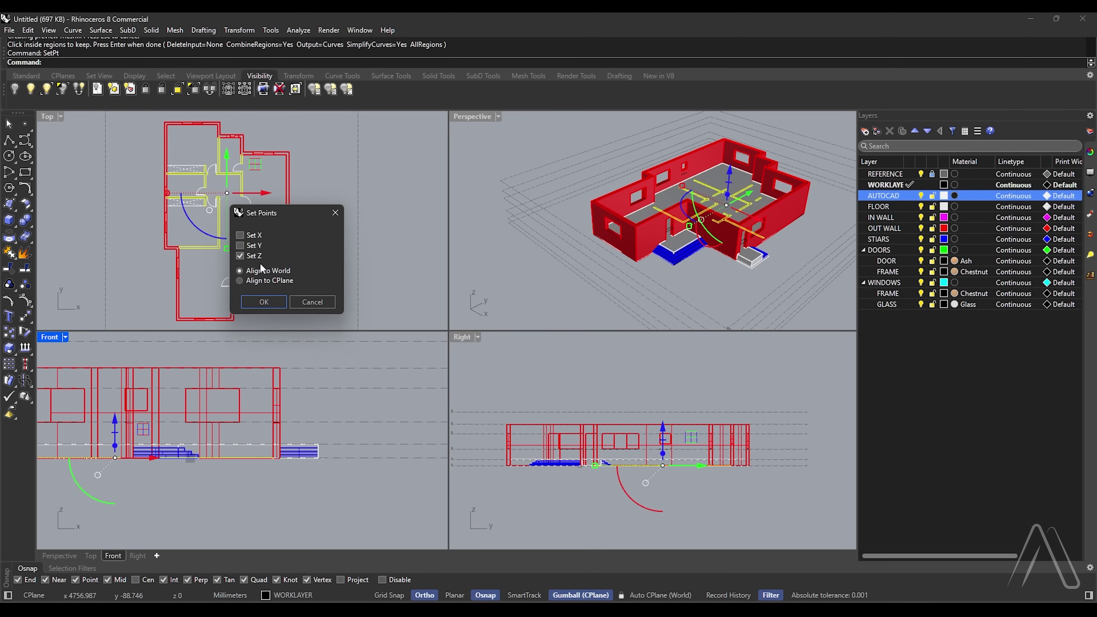
pyautogui.click(264, 302)
pyautogui.scroll(-6, 166, 381)
pyautogui.scroll(2, 296, 422)
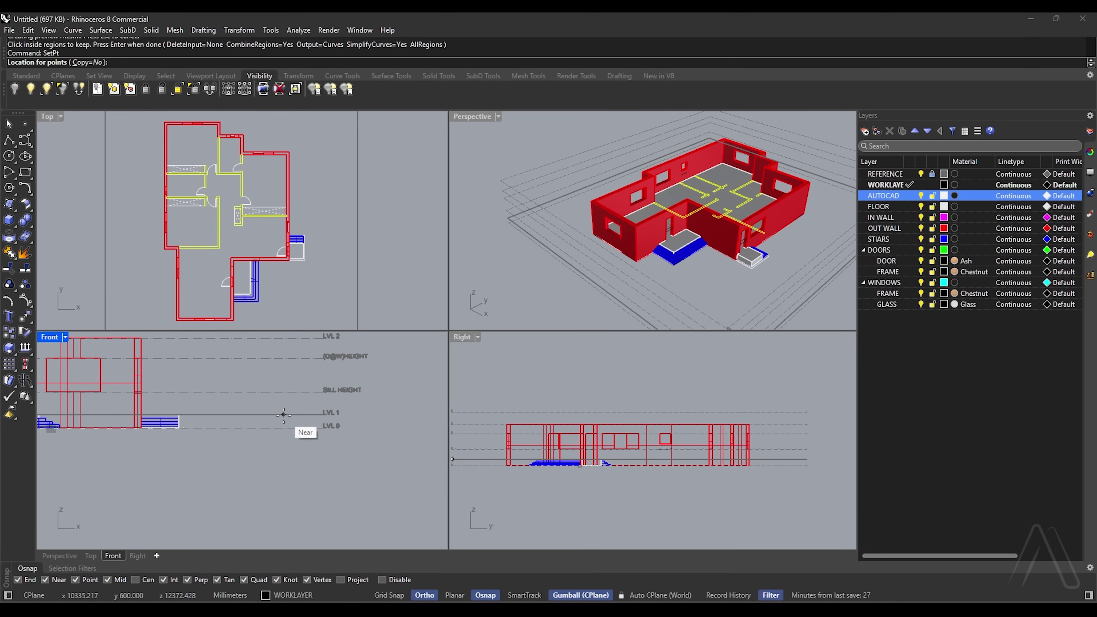
pyautogui.click(284, 415)
# Extrude the interior wall curves as solids up to the LVL 2 line and clear the selection.
pyautogui.scroll(-4, 370, 444)
pyautogui.scroll(6, 206, 381)
pyautogui.scroll(-2, 205, 421)
pyautogui.write('ExtrudeCrv')
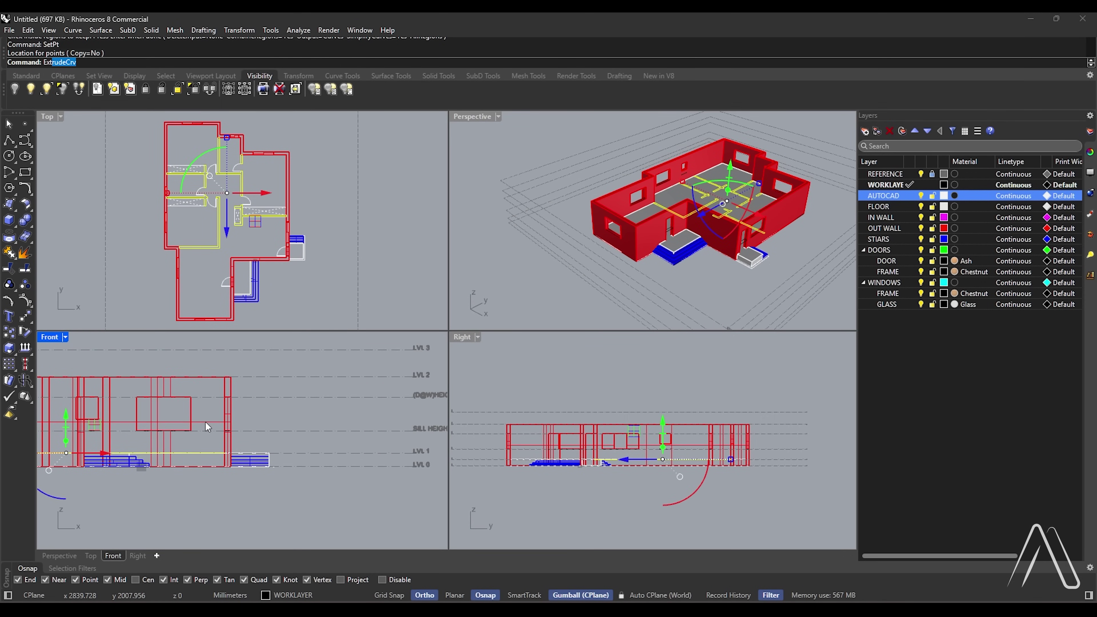
pyautogui.press('Return')
pyautogui.scroll(3, 429, 409)
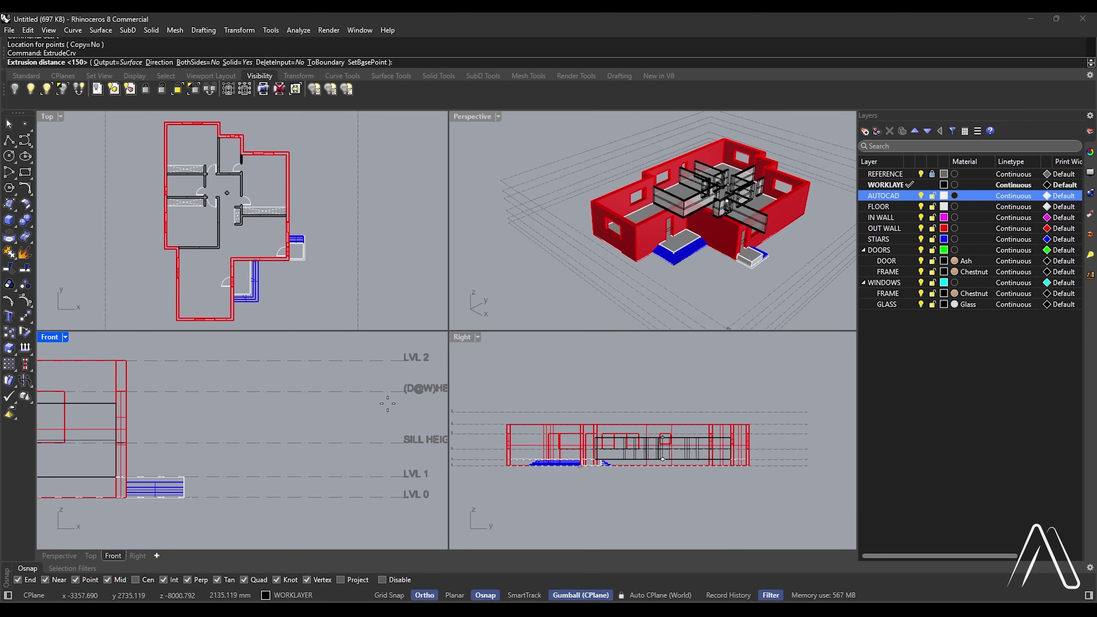
pyautogui.click(352, 363)
pyautogui.scroll(4, 763, 186)
pyautogui.moveTo(764, 181); pyautogui.dragTo(776, 211, button='right')
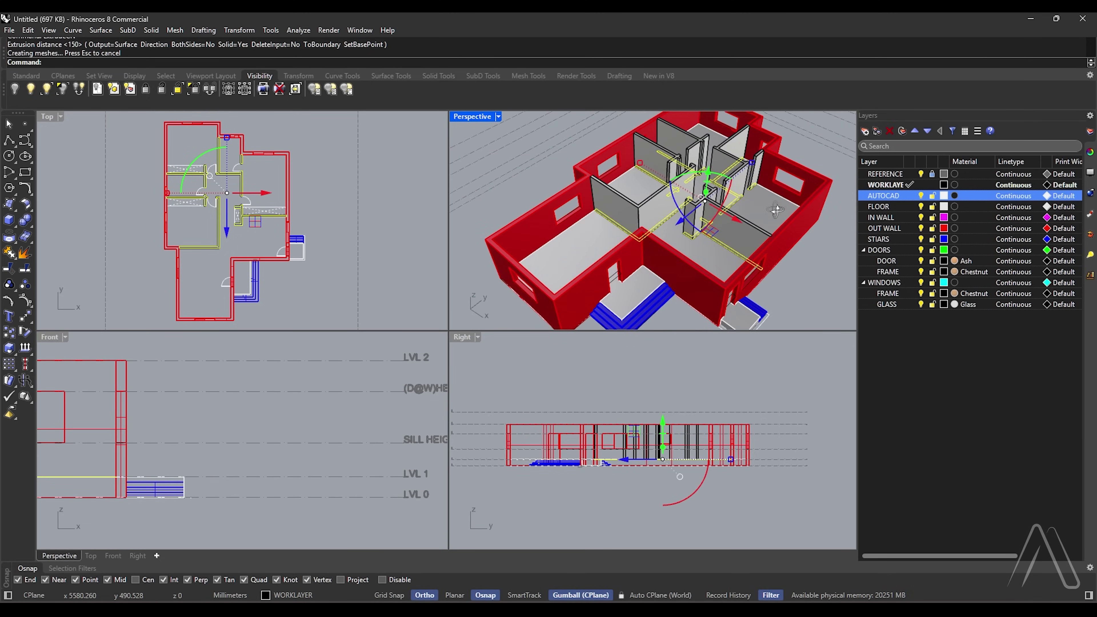
pyautogui.press('Escape')
# Maximize the Top view and turn off the AUTOCAD layer.
pyautogui.doubleClick(60, 117)
pyautogui.scroll(2, 411, 329)
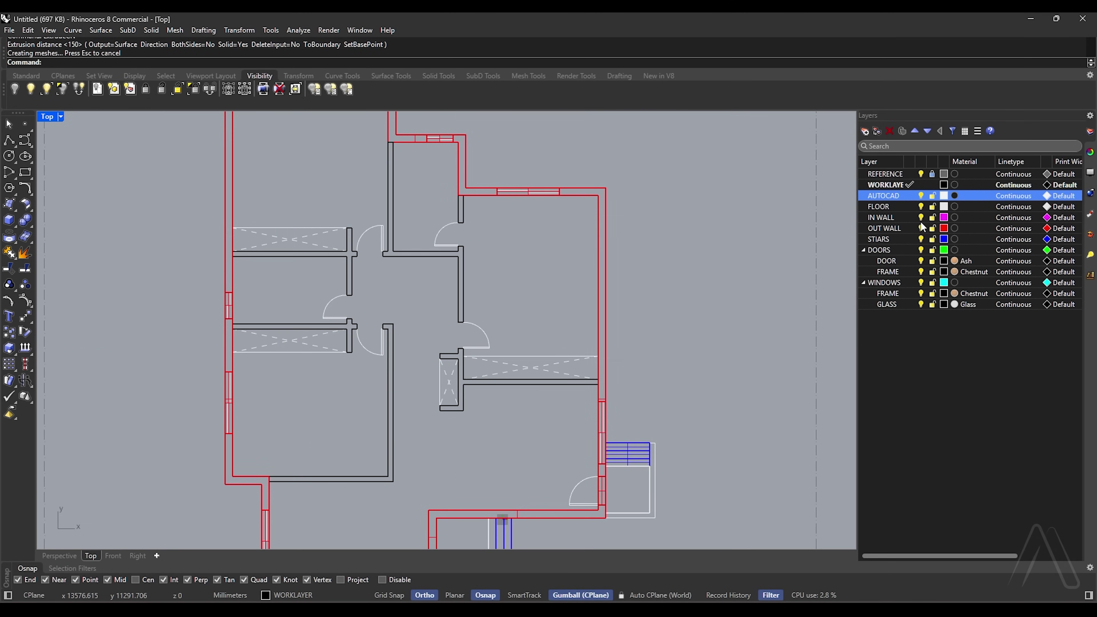
pyautogui.click(921, 196)
# Draw rectangles across the interior door openings, snapping corner to corner between the adjoining wall ends.
pyautogui.press('Return')
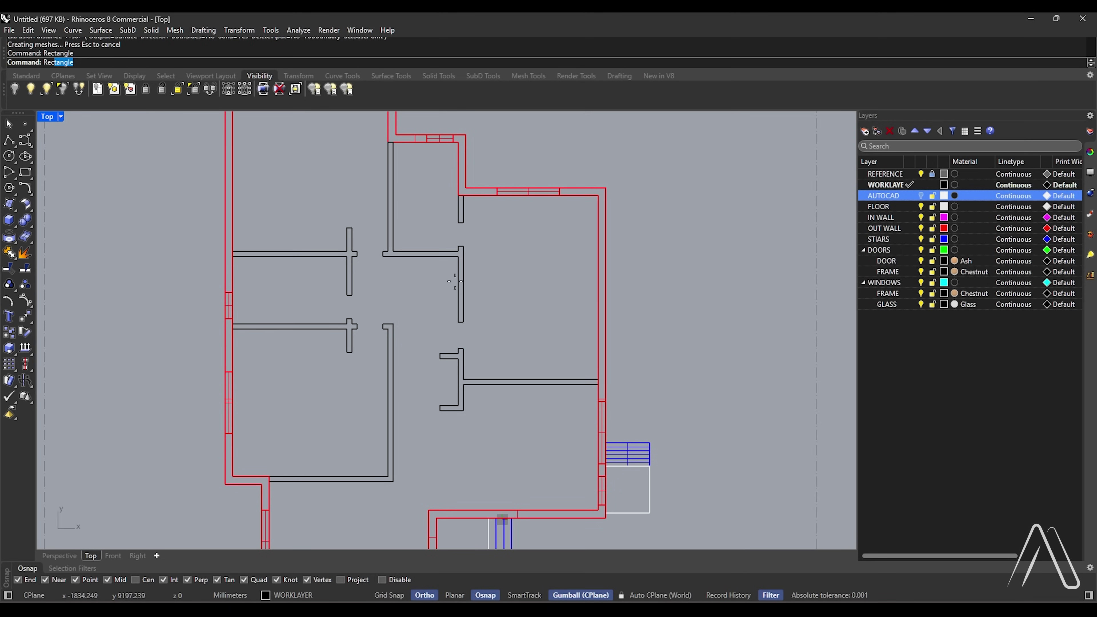
pyautogui.scroll(3, 484, 294)
pyautogui.click(453, 269)
pyautogui.click(262, 286)
pyautogui.press('Return')
pyautogui.click(253, 359)
pyautogui.click(243, 403)
pyautogui.press('Return')
pyautogui.click(262, 422)
pyautogui.click(311, 412)
pyautogui.press('Return')
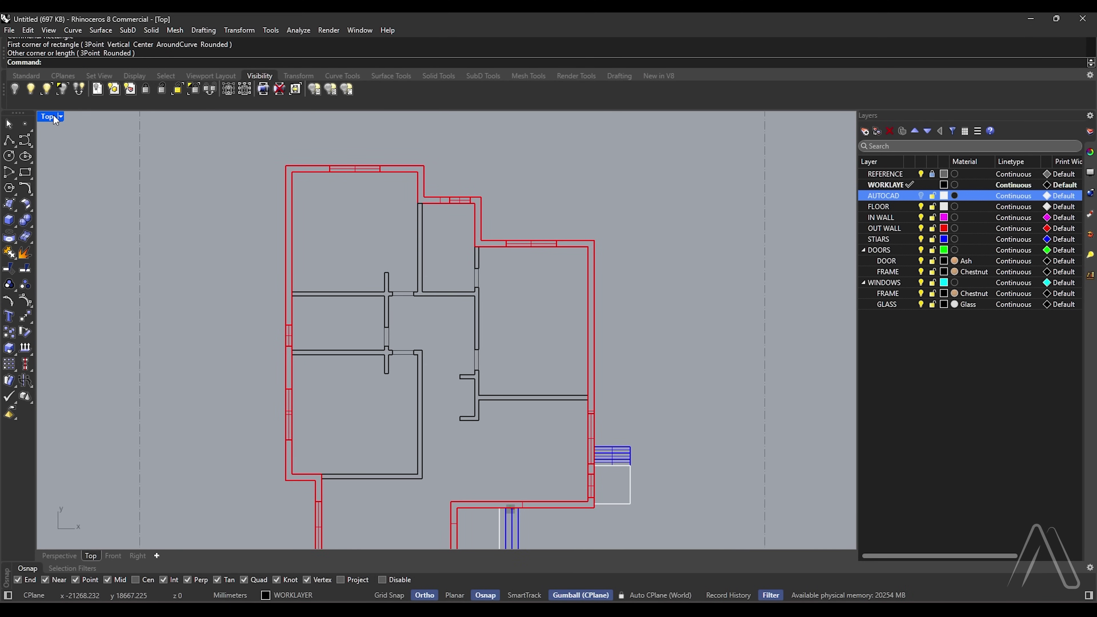
# Select all interior door opening rectangles in the Perspective view and extrude them as solids down to the exterior door opening's head height.
pyautogui.doubleClick(56, 120)
pyautogui.doubleClick(474, 123)
pyautogui.scroll(-2, 475, 302)
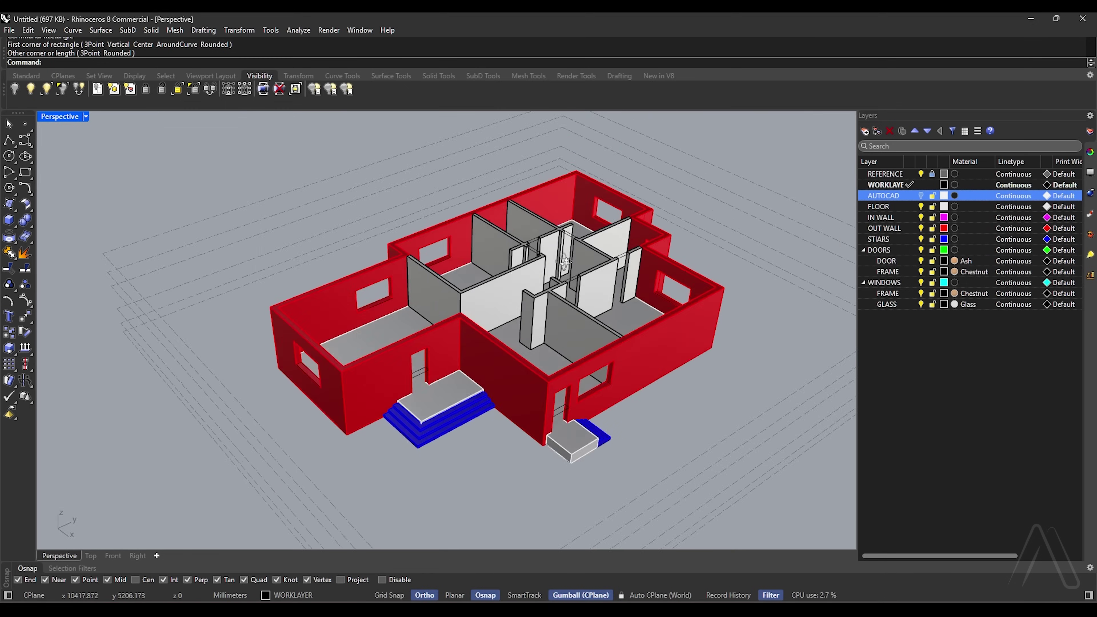
pyautogui.scroll(6, 518, 303)
pyautogui.click(560, 322)
pyautogui.click(604, 349)
pyautogui.scroll(-6, 604, 348)
pyautogui.moveTo(603, 349); pyautogui.dragTo(583, 281, button='right')
pyautogui.moveTo(368, 177); pyautogui.dragTo(737, 319)
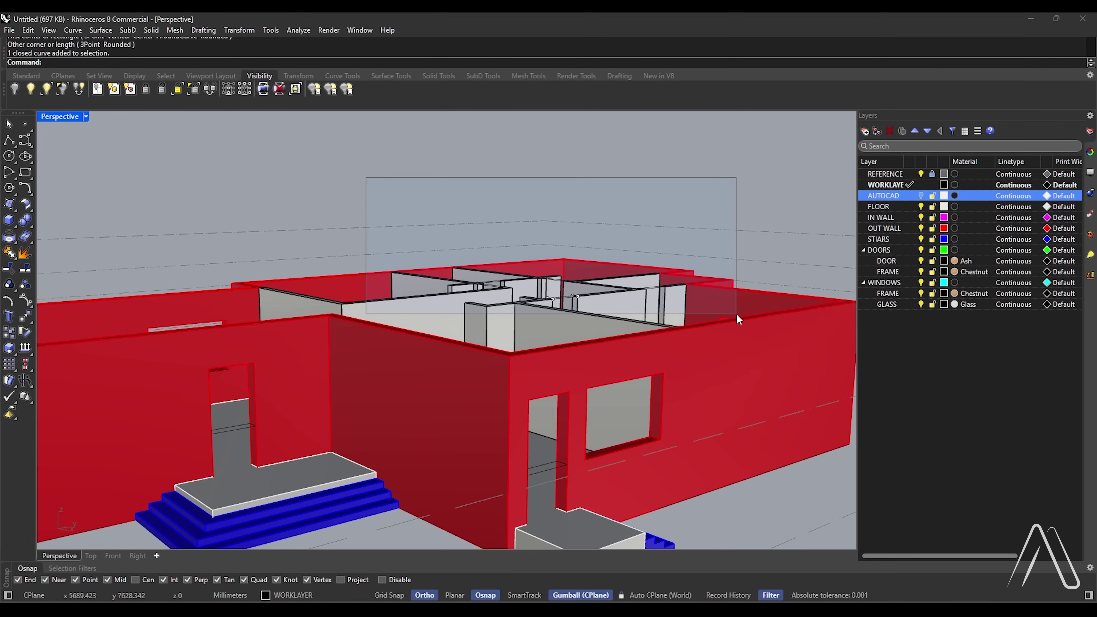
pyautogui.moveTo(691, 225); pyautogui.dragTo(686, 271, button='right')
pyautogui.scroll(-2, 686, 271)
pyautogui.write('Ext')
pyautogui.press('Return')
pyautogui.moveTo(527, 447); pyautogui.dragTo(577, 408, button='right')
pyautogui.scroll(4, 534, 391)
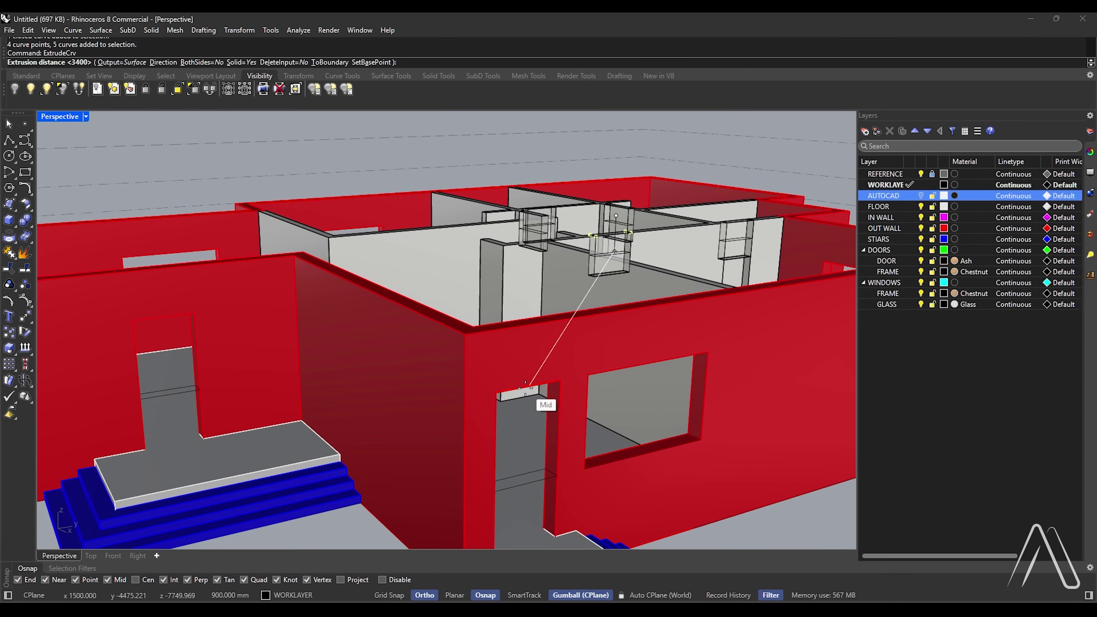
pyautogui.click(534, 388)
pyautogui.scroll(-4, 504, 396)
pyautogui.press('Escape')
# Boolean union the interior walls with the door header solids and move the result to the IN WALL layer.
pyautogui.scroll(4, 609, 346)
pyautogui.scroll(-3, 610, 345)
pyautogui.moveTo(609, 346); pyautogui.dragTo(600, 291, button='right')
pyautogui.scroll(2, 471, 309)
pyautogui.click(471, 309)
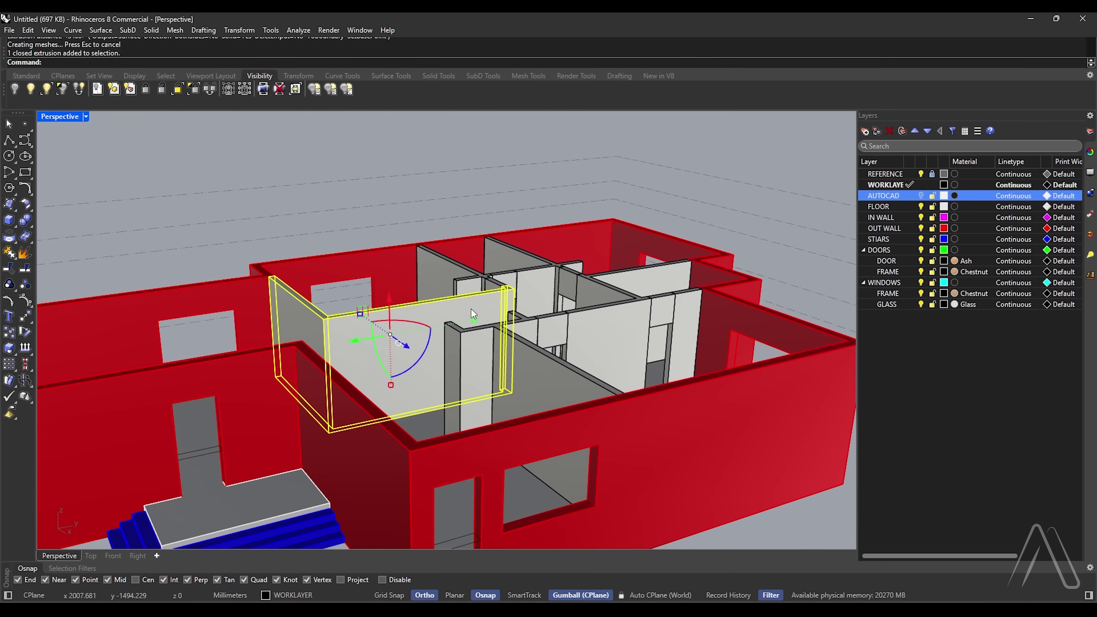
pyautogui.scroll(3, 471, 309)
pyautogui.keyDown('shift'); pyautogui.click(532, 290); pyautogui.keyUp('shift')
pyautogui.keyDown('shift'); pyautogui.click(428, 277); pyautogui.keyUp('shift')
pyautogui.keyDown('shift'); pyautogui.click(635, 294); pyautogui.keyUp('shift')
pyautogui.scroll(-3, 613, 302)
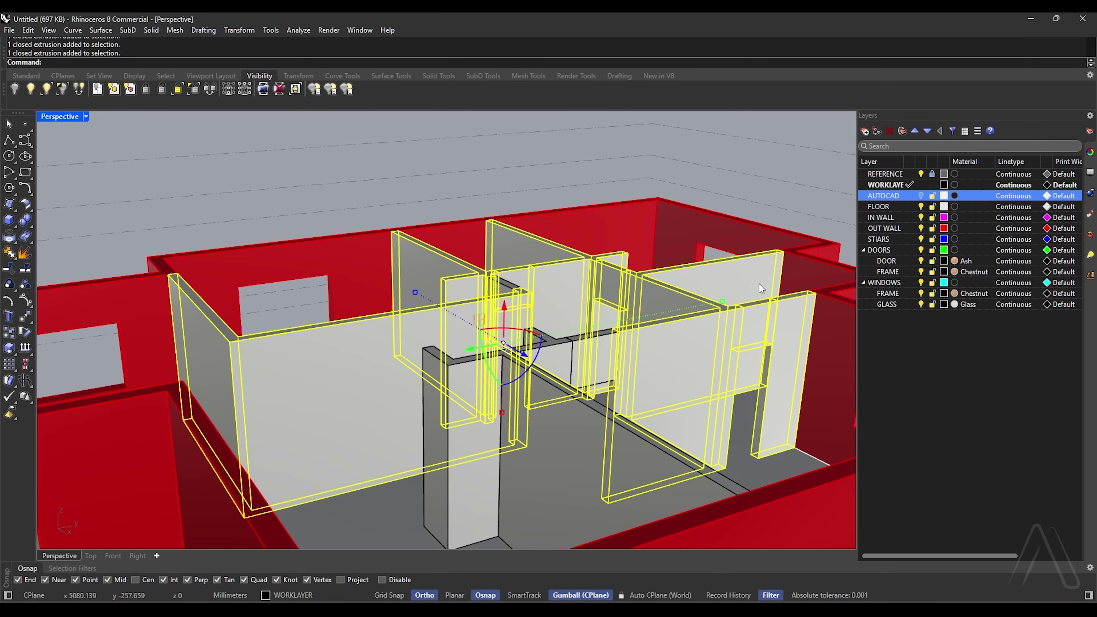
pyautogui.rightClick(893, 217)
pyautogui.click(934, 270)
pyautogui.scroll(-5, 662, 282)
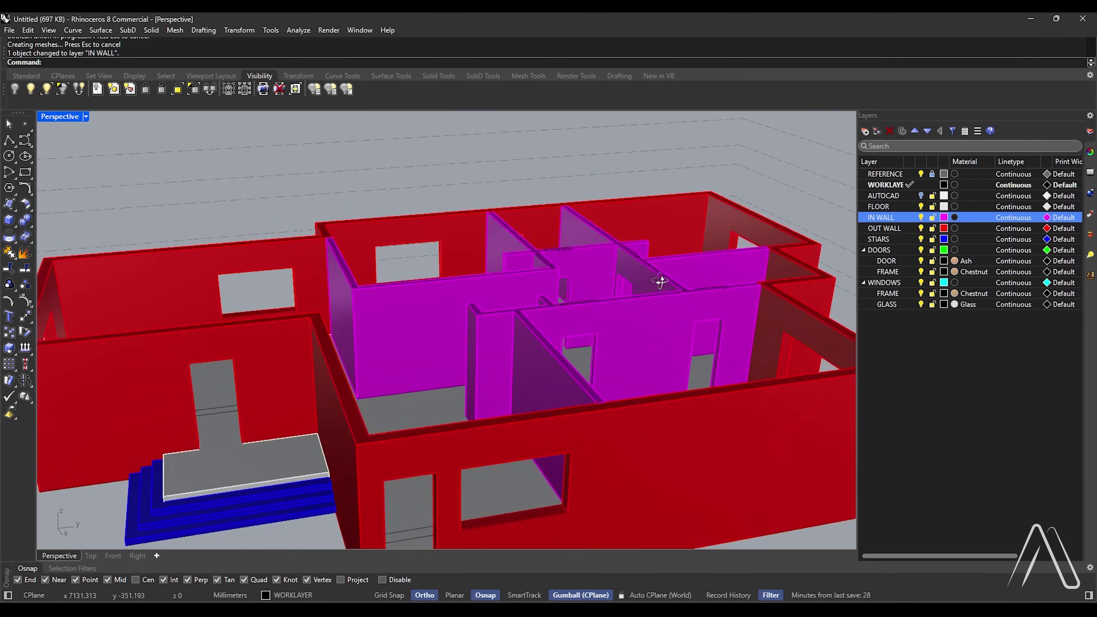
# Show the AUTOCAD layer in the Top view and draw a line across the side porch parapet strip where the landing meets the stairs.
pyautogui.moveTo(633, 276); pyautogui.dragTo(593, 321, button='right')
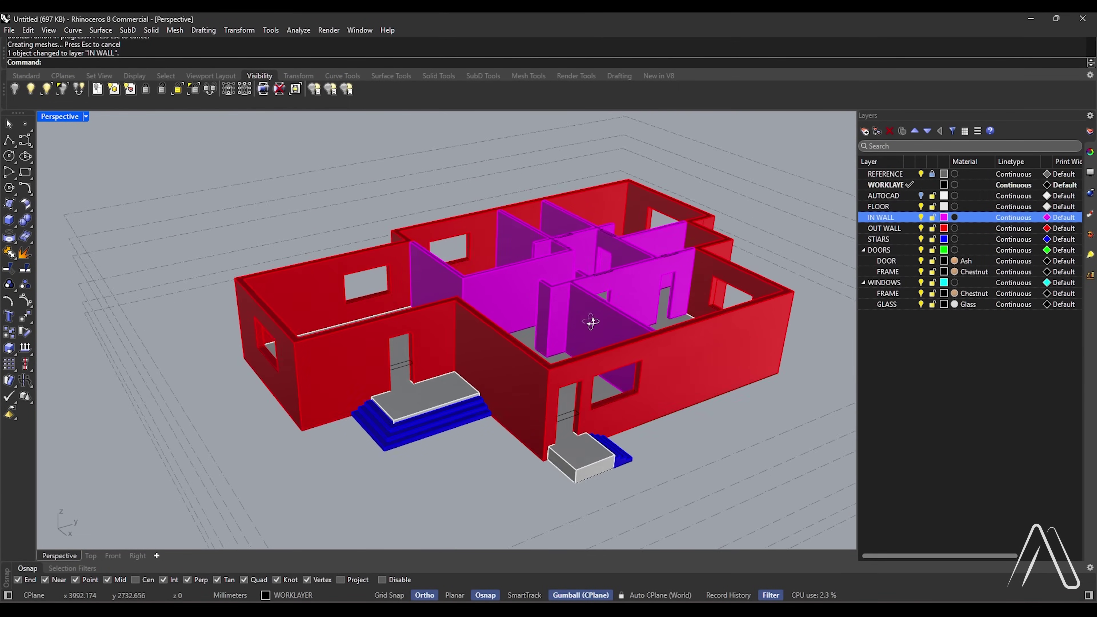
pyautogui.doubleClick(61, 116)
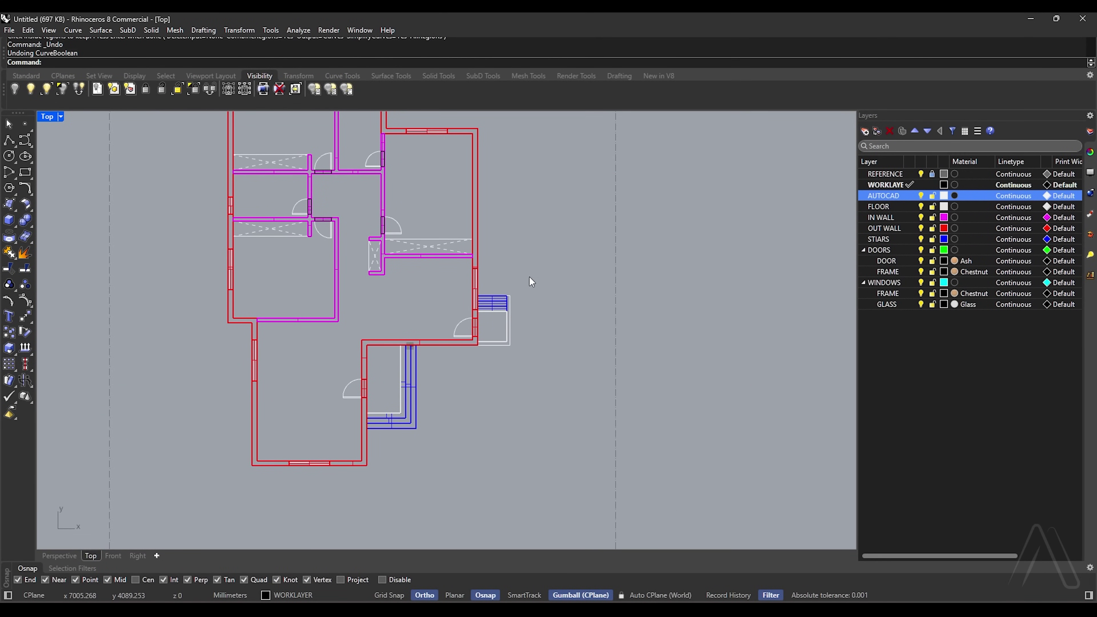
pyautogui.moveTo(486, 358); pyautogui.dragTo(486, 358)
pyautogui.scroll(12, 511, 309)
pyautogui.press('Escape')
pyautogui.write('Line')
pyautogui.press('Return')
pyautogui.click(497, 315)
pyautogui.click(509, 315)
# Use CurveBoolean to create closed outlines of the L-shaped side porch parapet and the short parapet piece beside the stairs.
pyautogui.moveTo(319, 476); pyautogui.dragTo(320, 476)
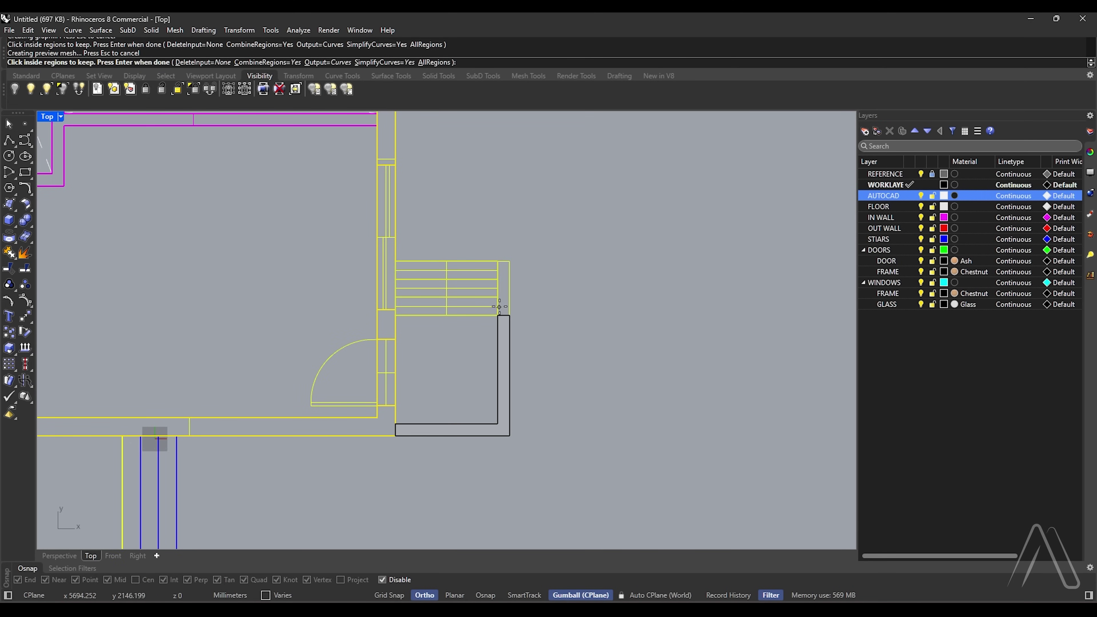
pyautogui.press('Return')
pyautogui.moveTo(562, 229); pyautogui.dragTo(368, 450)
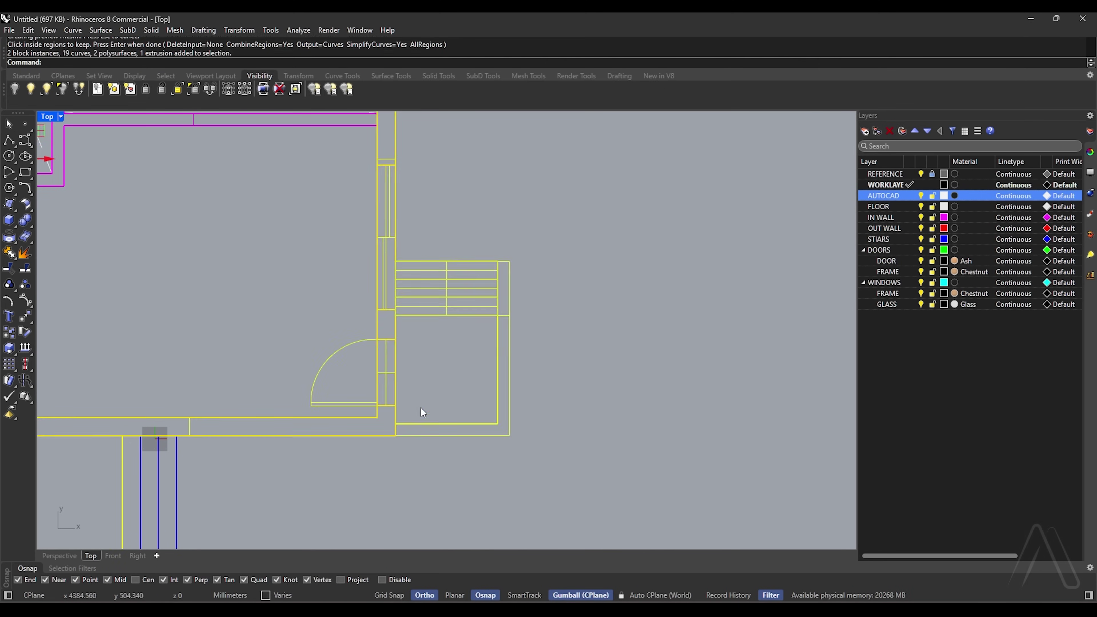
pyautogui.press('Return')
pyautogui.click(503, 301)
pyautogui.press('Return')
# Hide the AUTOCAD layer and extrude the L-shaped side porch parapet outline 1600 mm upward as a solid.
pyautogui.doubleClick(46, 116)
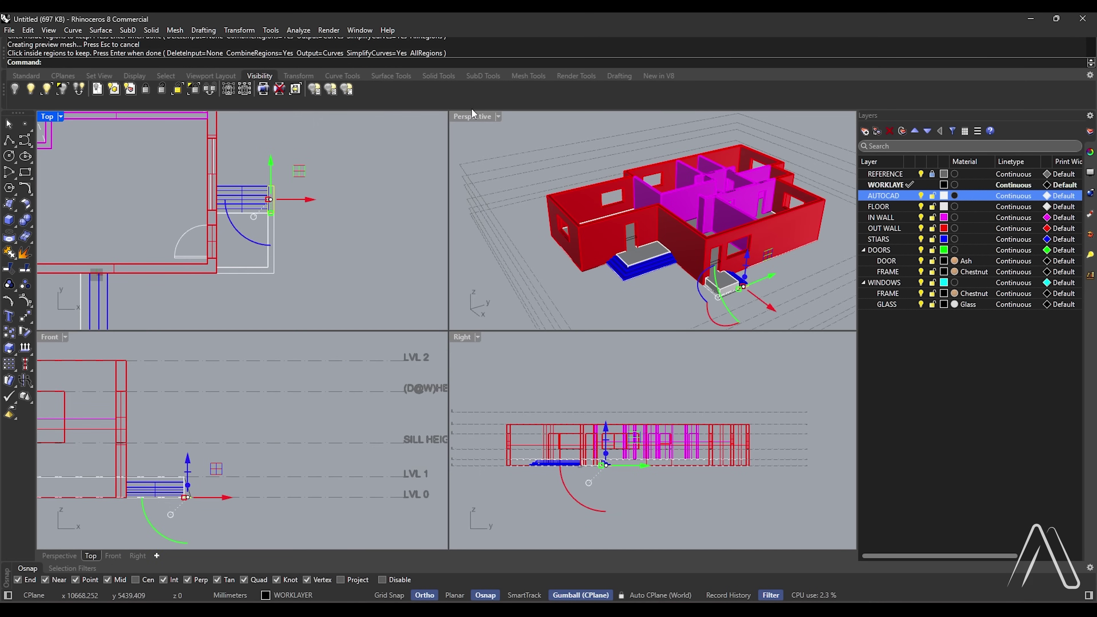
pyautogui.doubleClick(471, 117)
pyautogui.scroll(3, 614, 486)
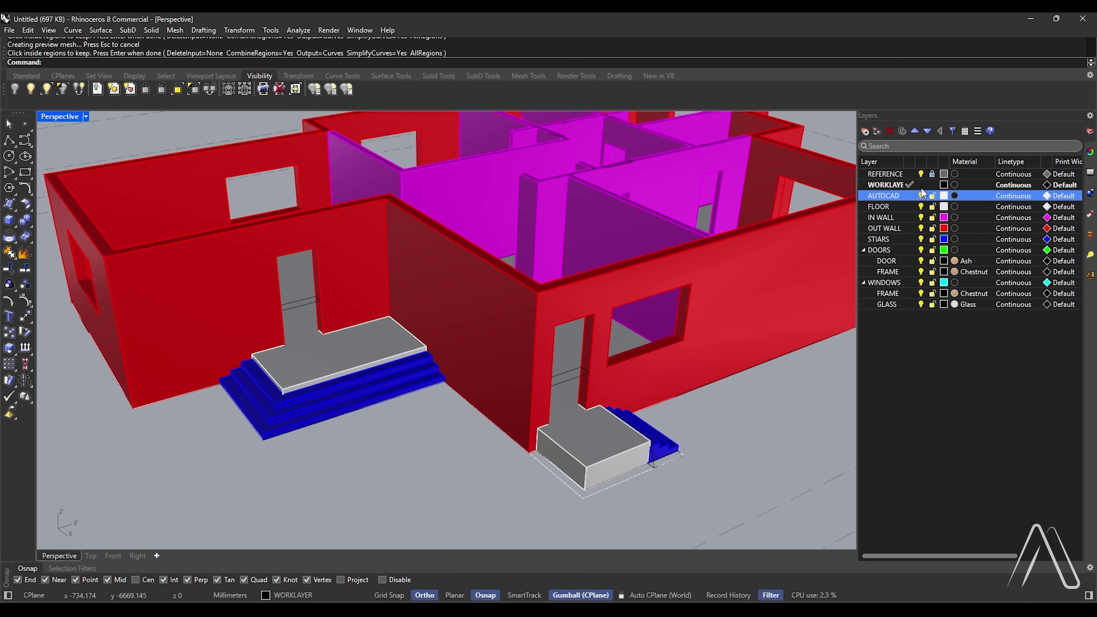
pyautogui.scroll(2, 579, 454)
pyautogui.click(606, 460)
pyautogui.write('ExtrudeCrv')
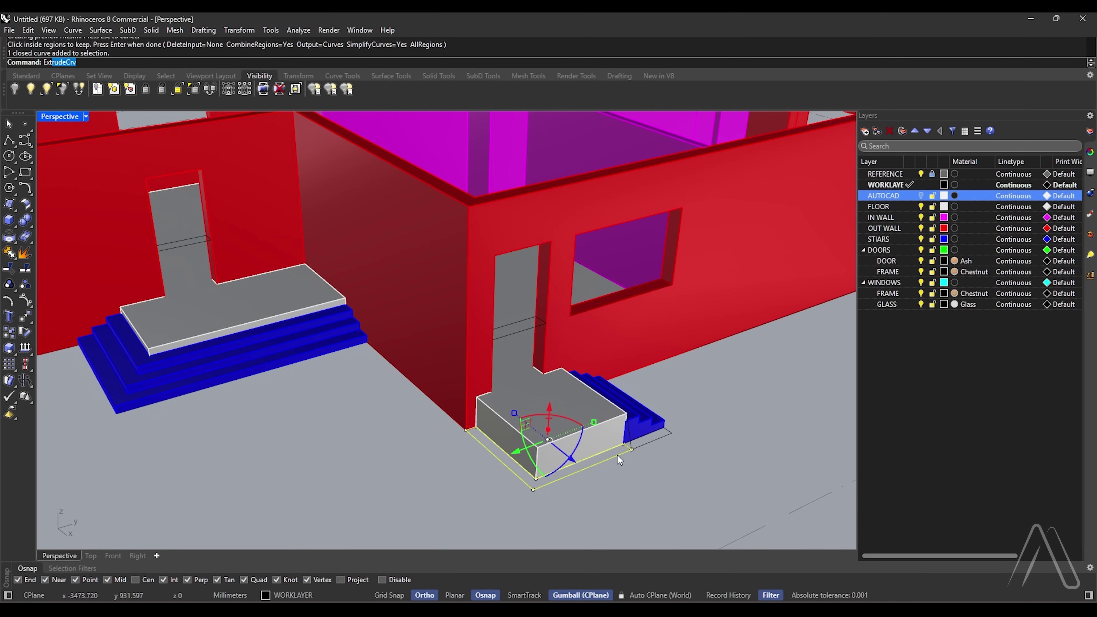
pyautogui.press('Return')
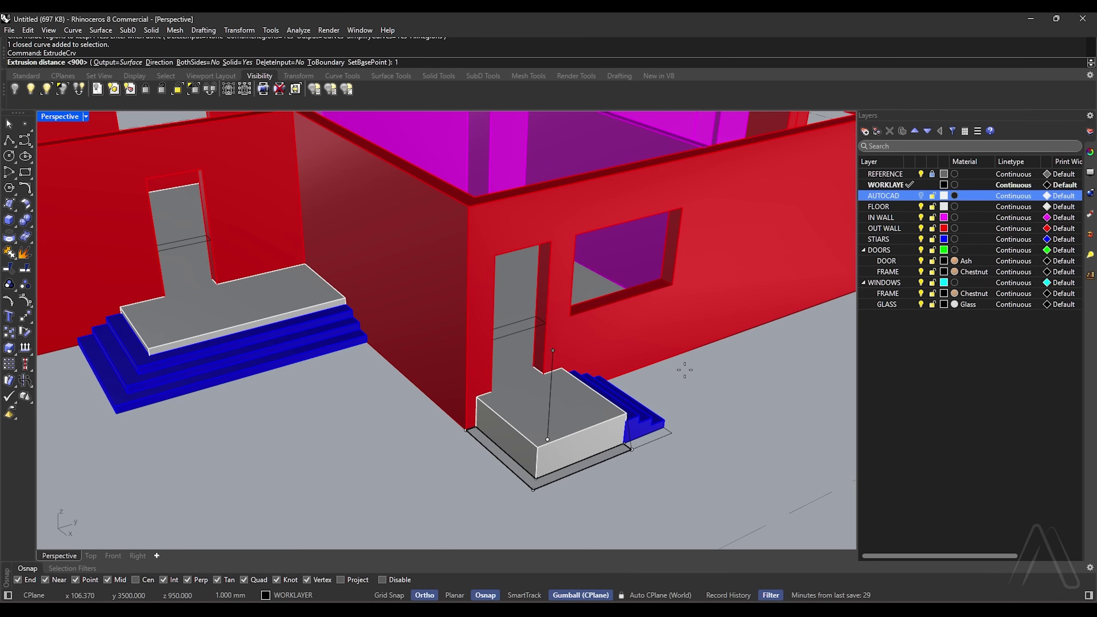
pyautogui.write('1600')
pyautogui.press('Return')
# Extrude the short parapet outline beside the side stairs 1600 mm, level with the adjoining parapet.
pyautogui.click(662, 436)
pyautogui.press('Return')
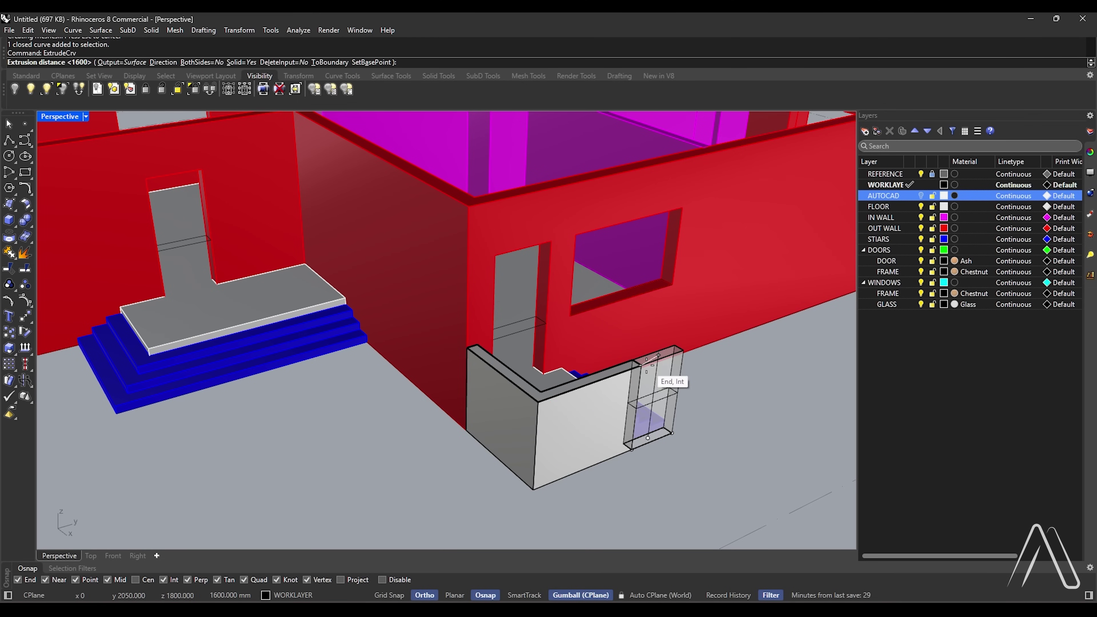
pyautogui.click(659, 355)
pyautogui.scroll(3, 680, 347)
pyautogui.press('Escape')
# Lower the outer top edge of the stair-side parapet by 600 mm to slope its top.
pyautogui.keyDown('ctrl'); pyautogui.keyDown('shift'); pyautogui.click(680, 346); pyautogui.keyUp('shift'); pyautogui.keyUp('ctrl')
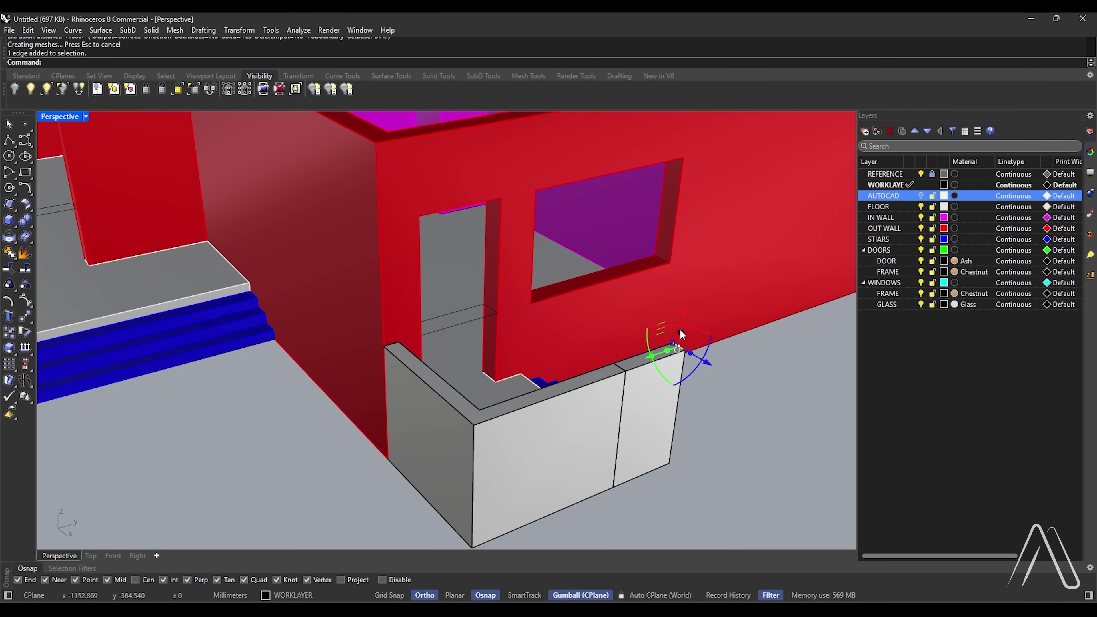
pyautogui.write('-600')
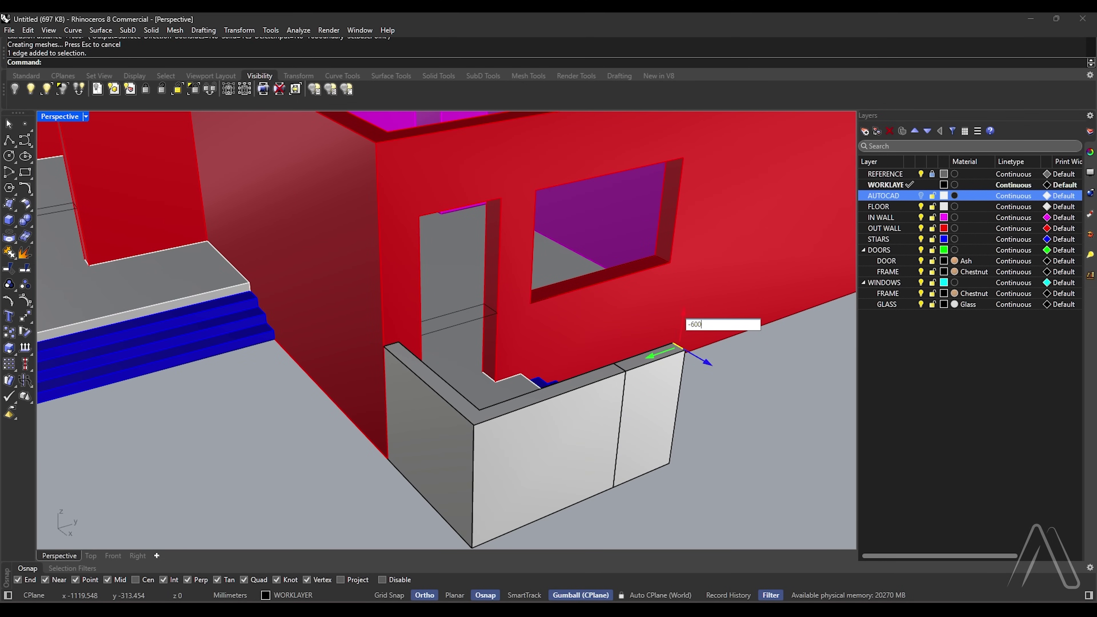
pyautogui.press('Return')
# Boolean union the exterior wall with both side porch parapet solids.
pyautogui.write('bo')
pyautogui.press('Return')
pyautogui.click(410, 337)
pyautogui.click(562, 428)
pyautogui.click(639, 427)
pyautogui.press('Return')
pyautogui.scroll(-6, 648, 419)
pyautogui.moveTo(542, 395); pyautogui.dragTo(540, 344, button='right')
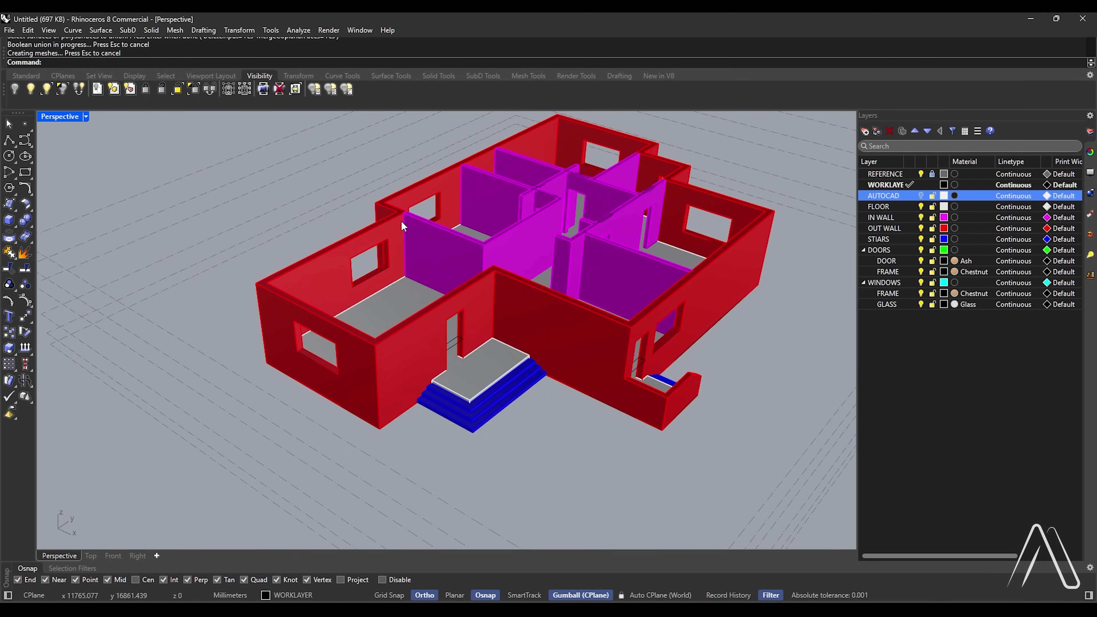
# Select everything in the Top view and create the house's overall outer outline, porches included, with CurveBoolean.
pyautogui.doubleClick(57, 119)
pyautogui.doubleClick(51, 116)
pyautogui.scroll(-5, 477, 338)
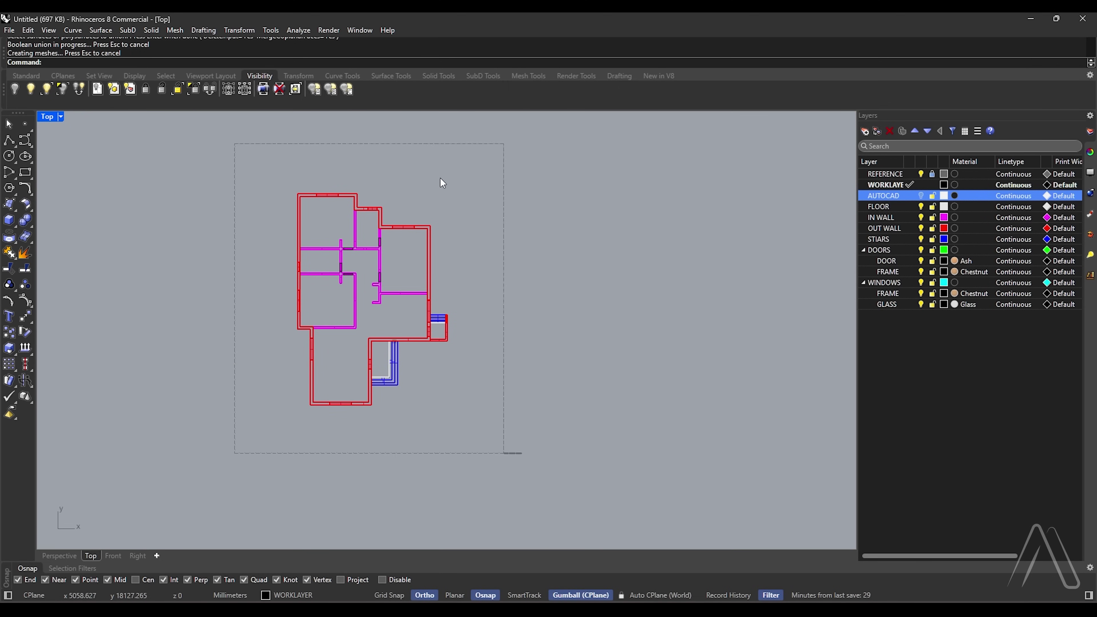
pyautogui.hotkey('ctrl', 'a')
pyautogui.scroll(2, 343, 322)
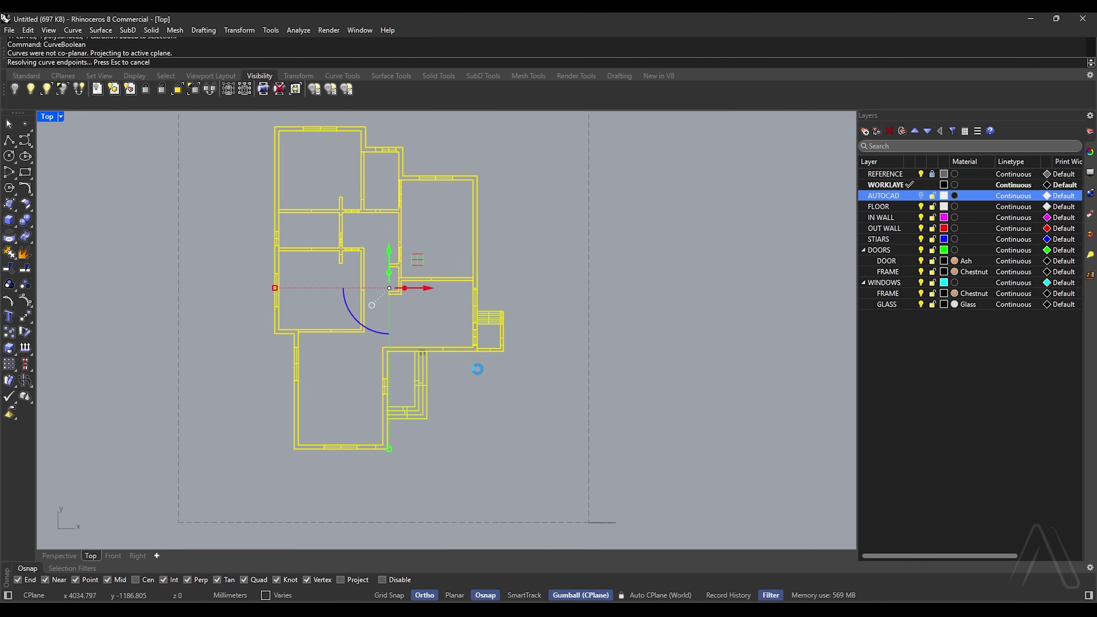
pyautogui.scroll(1, 451, 342)
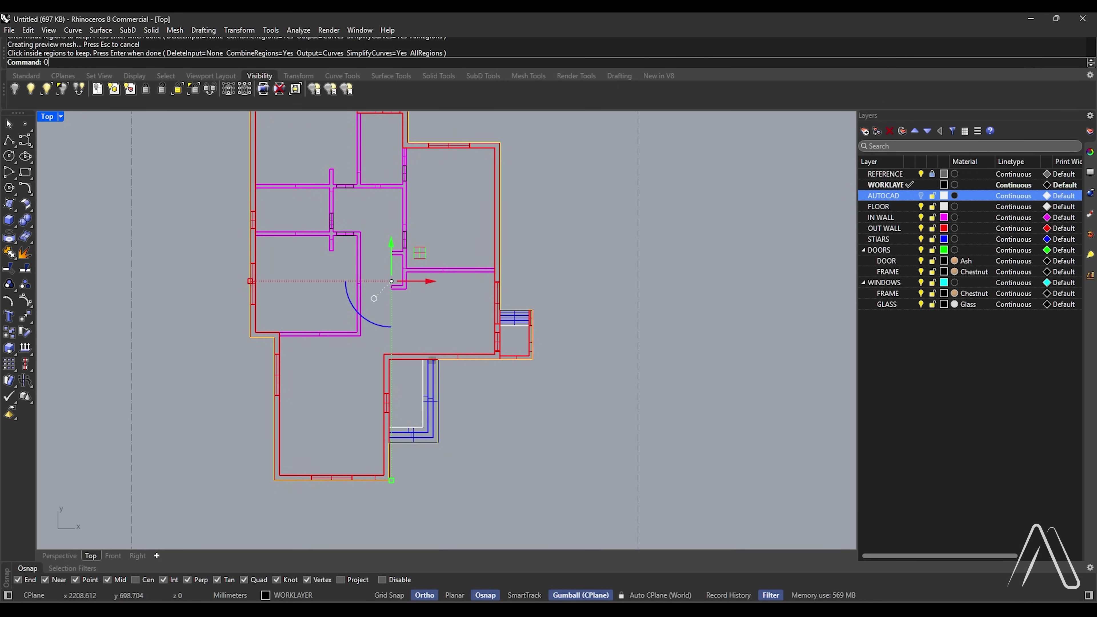
# Offset the overall house outline 200 mm inward.
pyautogui.press('Return')
pyautogui.scroll(3, 524, 349)
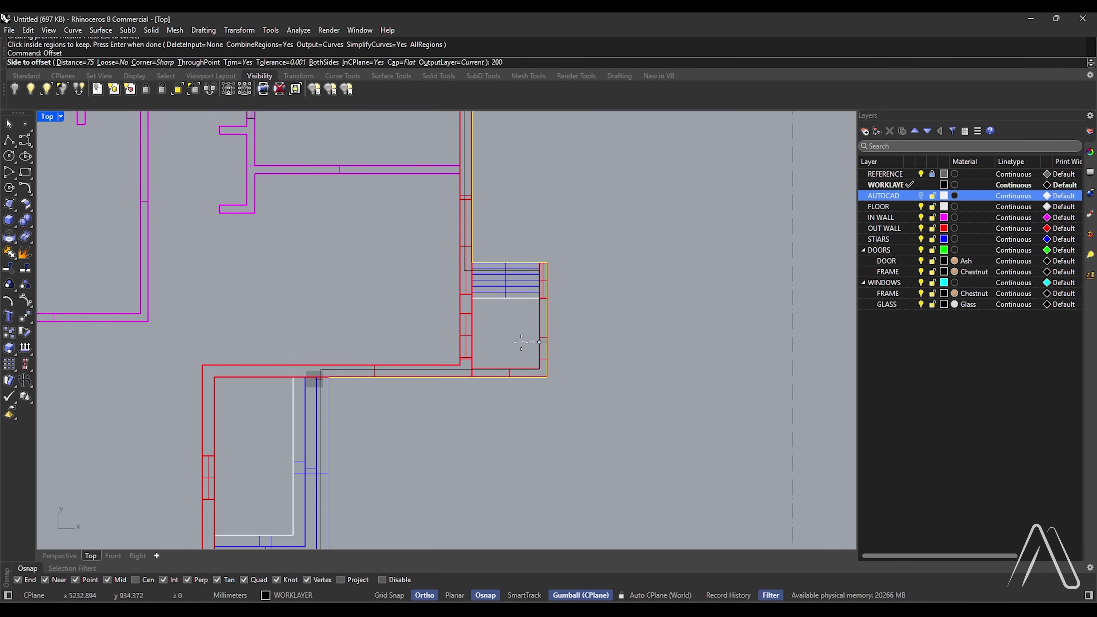
pyautogui.press('Return')
pyautogui.click(522, 342)
# Select both the outer and the offset outline and move them with SetPt to the top of the exterior walls at LVL 2.
pyautogui.click(453, 369)
pyautogui.keyDown('shift'); pyautogui.click(465, 377); pyautogui.keyUp('shift')
pyautogui.click(496, 418)
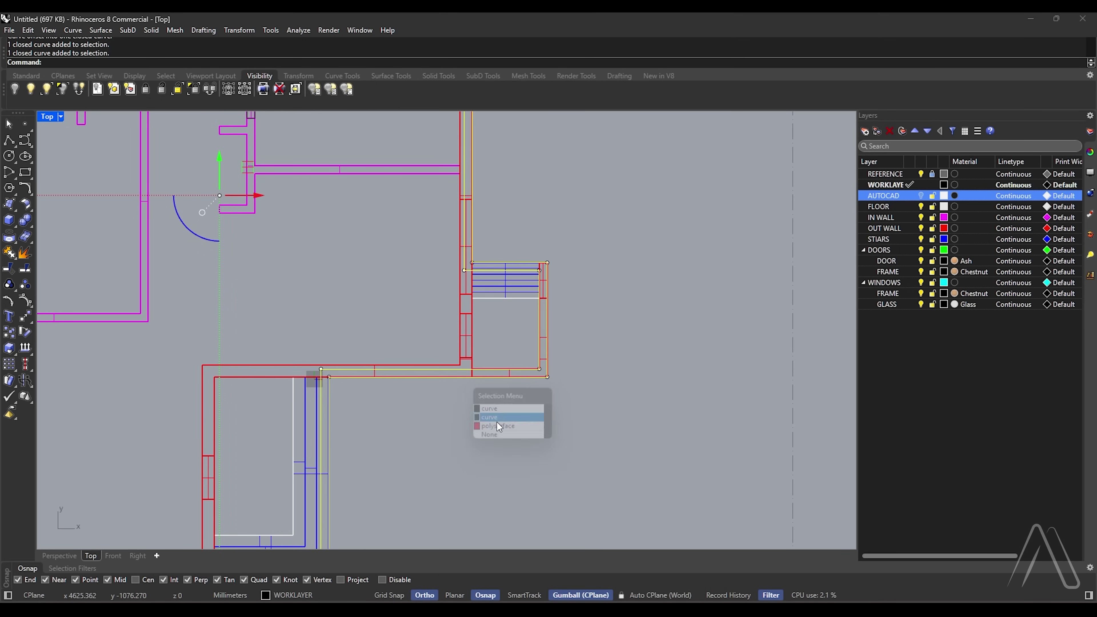
pyautogui.click(499, 426)
pyautogui.scroll(-2, 517, 350)
pyautogui.doubleClick(48, 117)
pyautogui.moveTo(479, 267); pyautogui.dragTo(576, 262, button='right')
pyautogui.write('Set')
pyautogui.press('Return')
pyautogui.press('Return')
pyautogui.scroll(3, 538, 230)
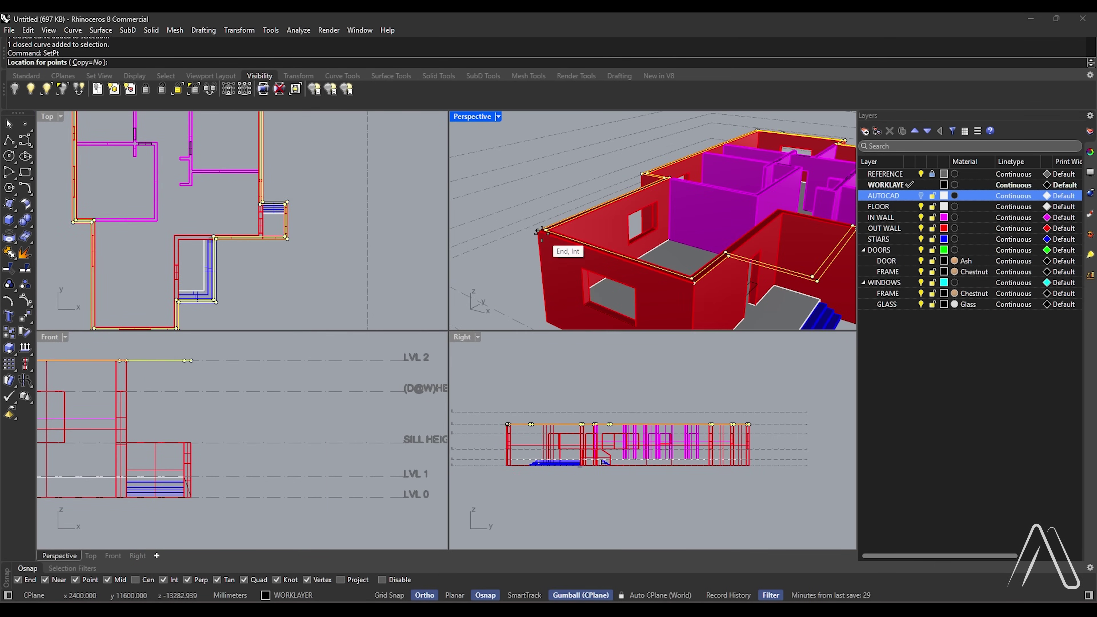
pyautogui.click(538, 230)
pyautogui.scroll(-3, 248, 427)
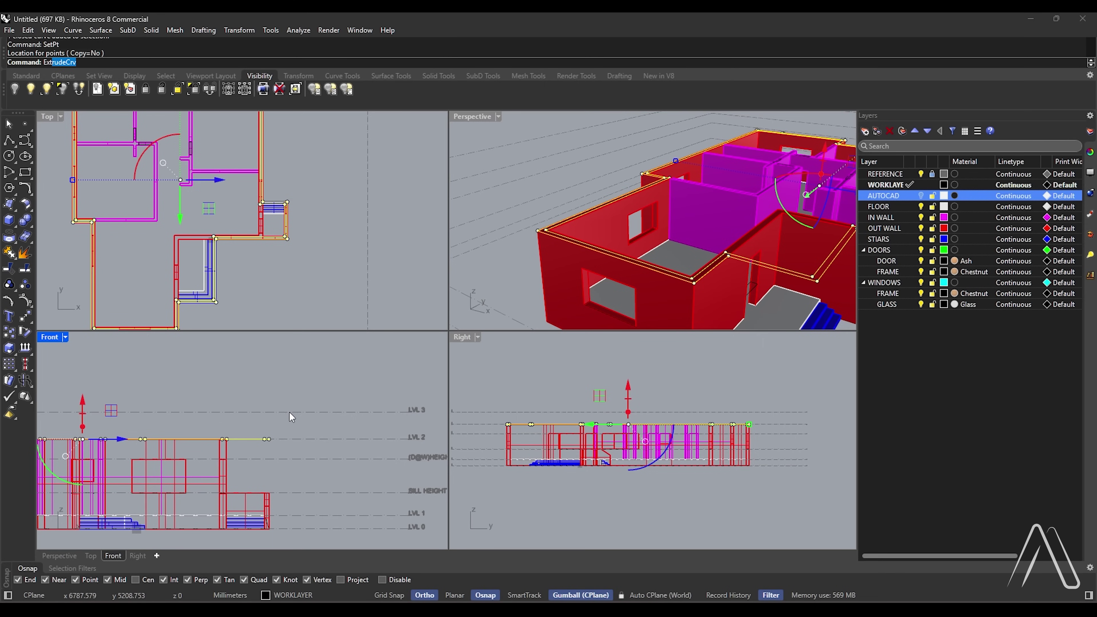
# Extrude the two outlines together as a hollow roof parapet up to the LVL 3 line.
pyautogui.press('Return')
pyautogui.click(325, 413)
pyautogui.scroll(8, 572, 219)
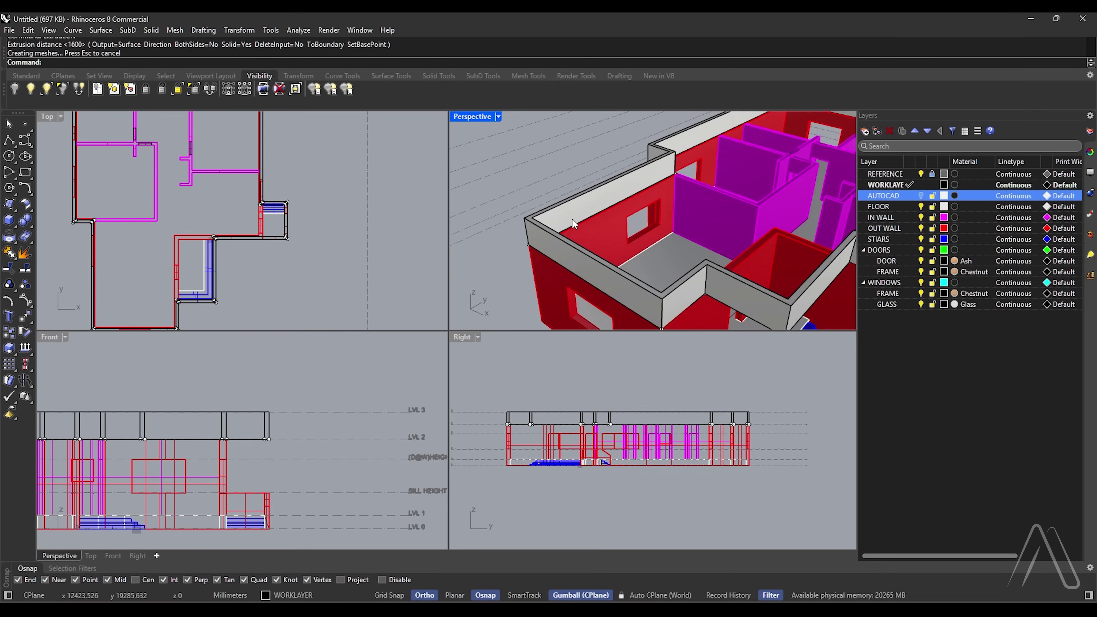
# Extrude the inner roof outline 400 mm upward as a solid roof slab.
pyautogui.click(577, 227)
pyautogui.scroll(-5, 577, 227)
pyautogui.moveTo(576, 227); pyautogui.dragTo(589, 215, button='right')
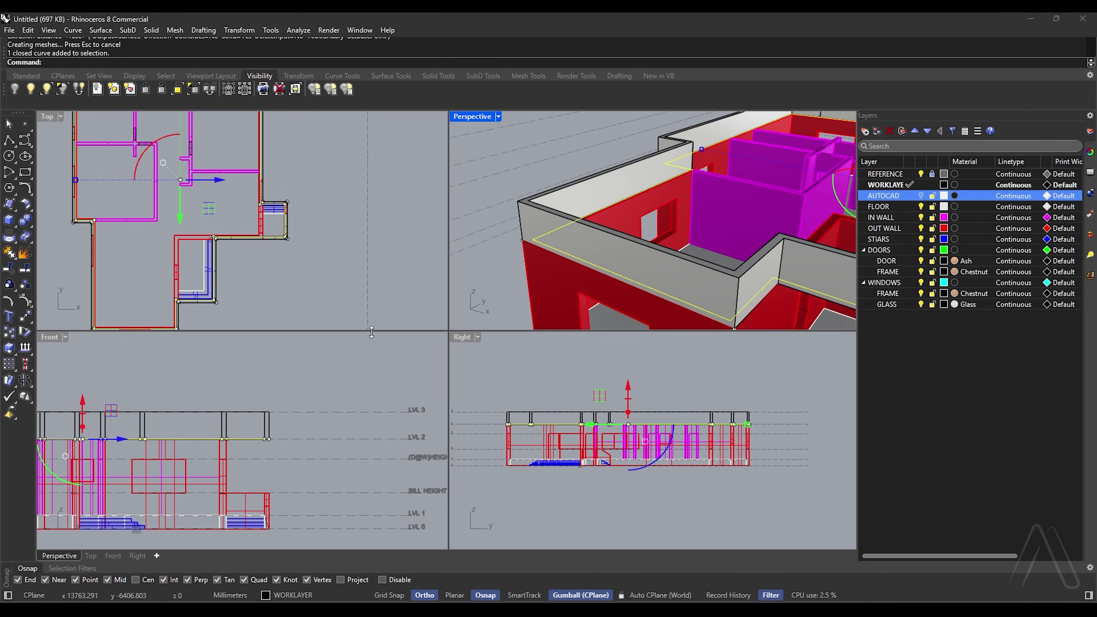
pyautogui.press('Return')
pyautogui.write('400')
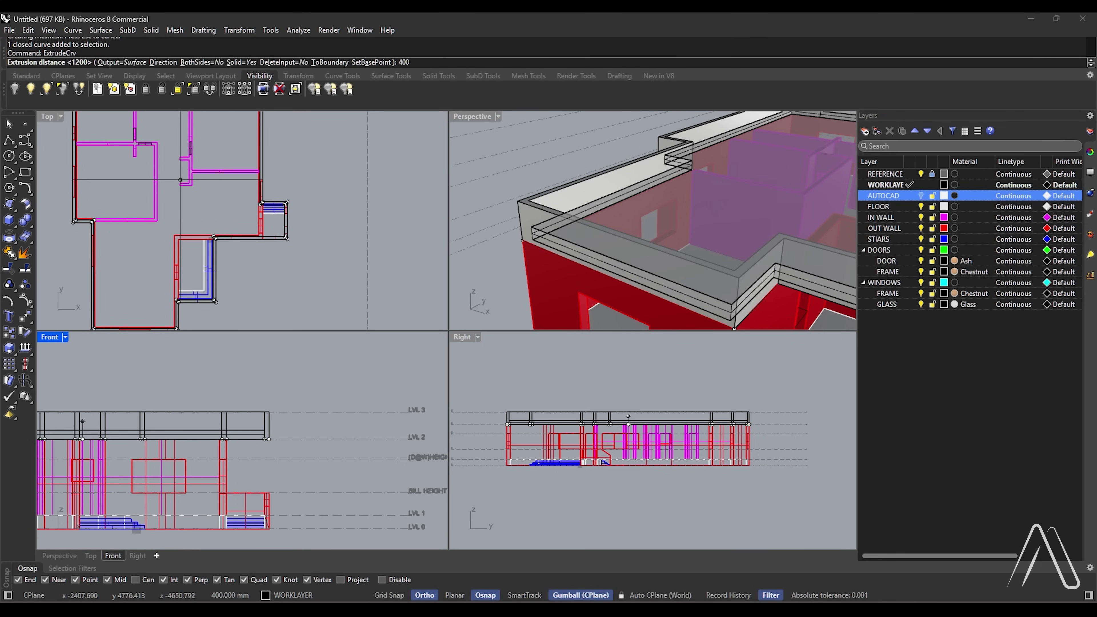
pyautogui.press('Return')
# Select the roof slab and move it to the FLOOR layer.
pyautogui.click(690, 201)
pyautogui.scroll(-7, 529, 238)
pyautogui.rightClick(880, 208)
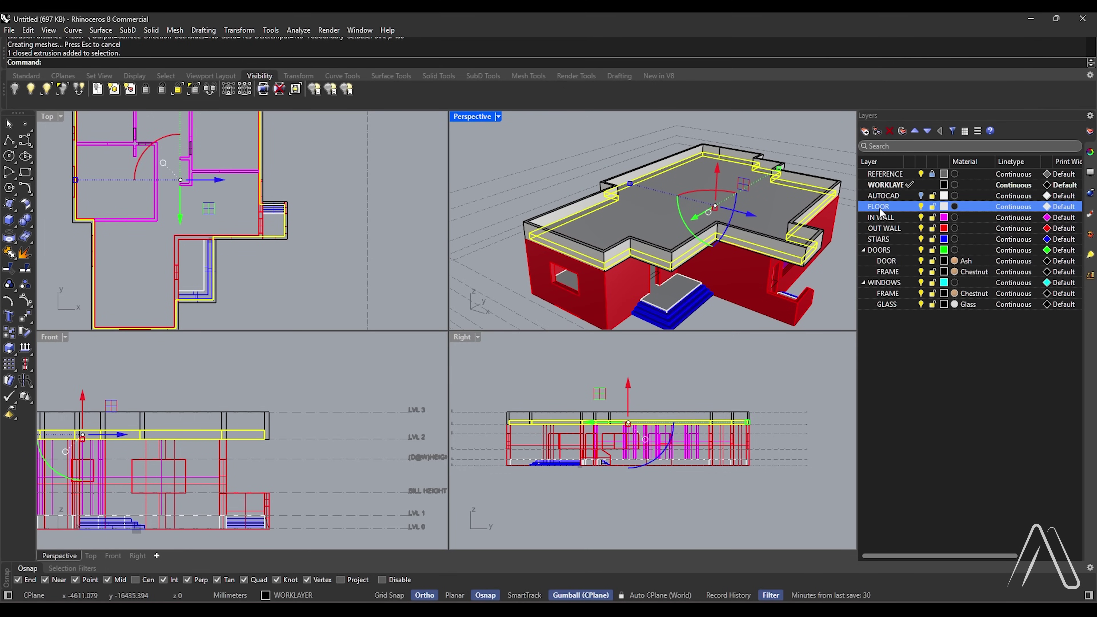
pyautogui.click(912, 265)
# Boolean union the exterior walls with the roof parapet.
pyautogui.click(497, 319)
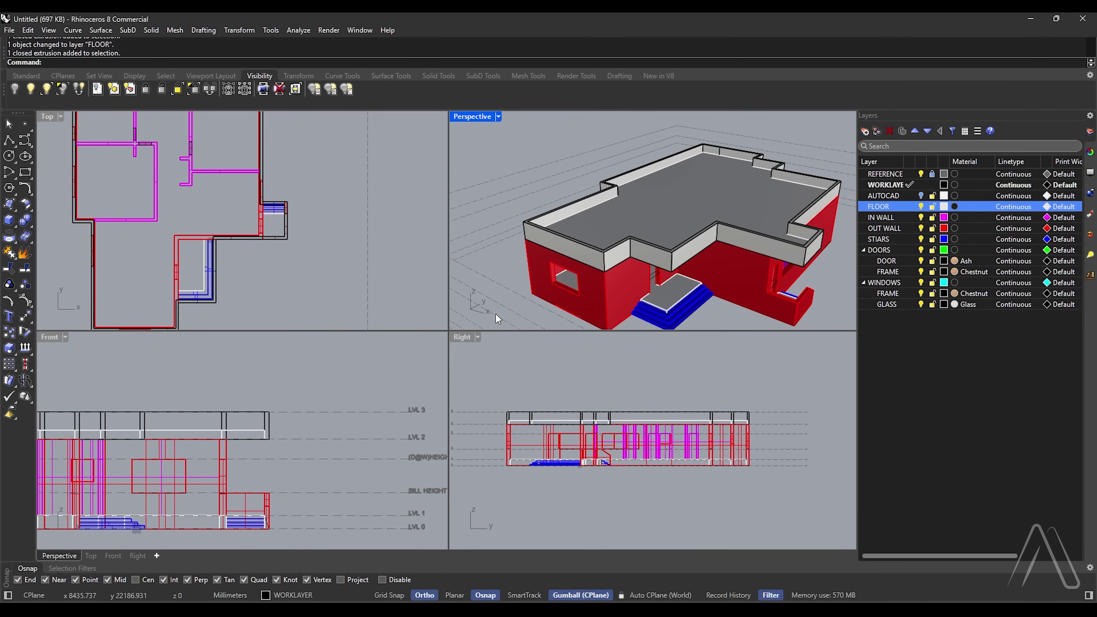
pyautogui.click(536, 273)
pyautogui.click(546, 237)
pyautogui.rightClick(647, 274)
pyautogui.moveTo(648, 274)
pyautogui.mouseDown(button='right')
pyautogui.moveTo(769, 242)
pyautogui.moveTo(657, 255)
pyautogui.mouseUp(button='right')
# Select all objects on the current working layer and delete them.
pyautogui.rightClick(880, 186)
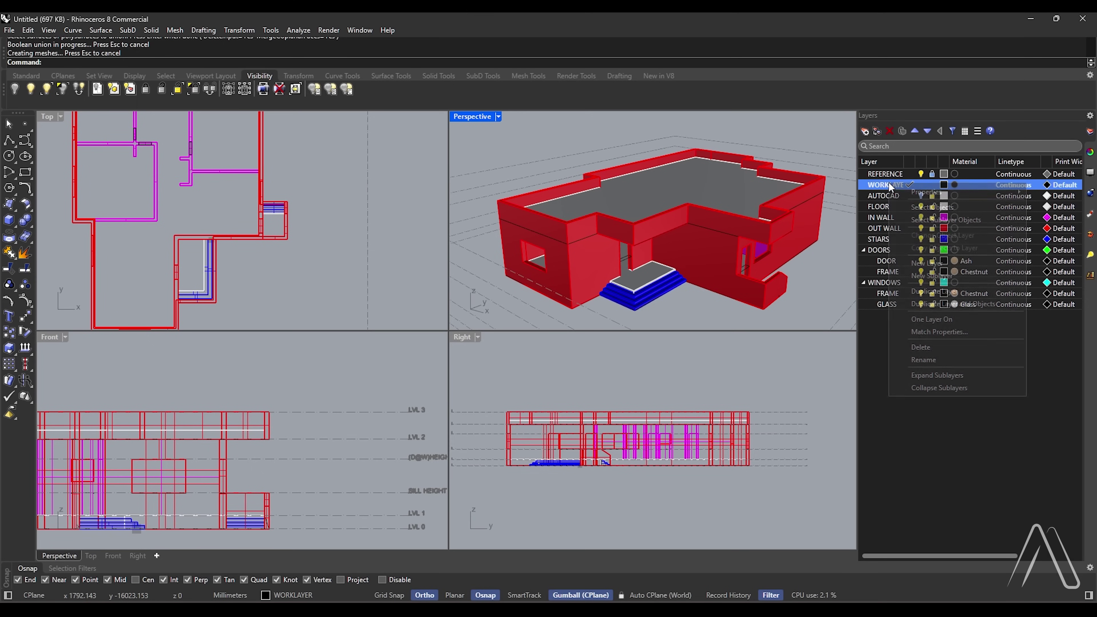
pyautogui.click(924, 209)
pyautogui.press('Delete')
# Set a 3Point construction plane on the exterior wall face at the corner of the window beside the side porch.
pyautogui.moveTo(671, 244); pyautogui.dragTo(723, 264, button='right')
pyautogui.scroll(5, 692, 263)
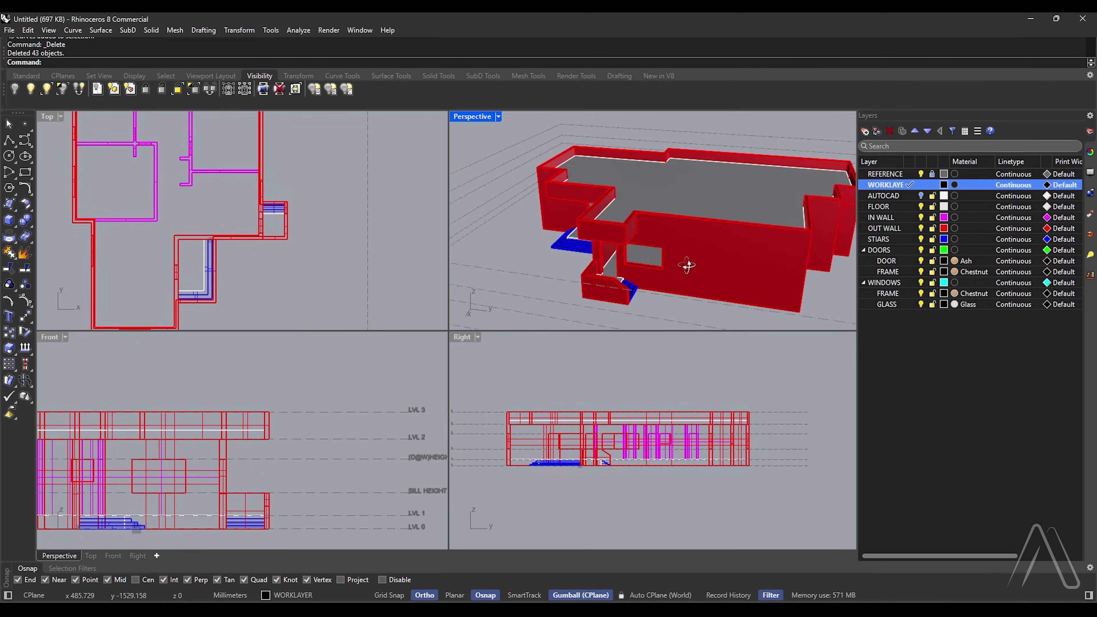
pyautogui.doubleClick(471, 118)
pyautogui.scroll(-6, 528, 270)
pyautogui.scroll(6, 504, 367)
pyautogui.write('CPlane')
pyautogui.press('Return')
pyautogui.scroll(2, 535, 363)
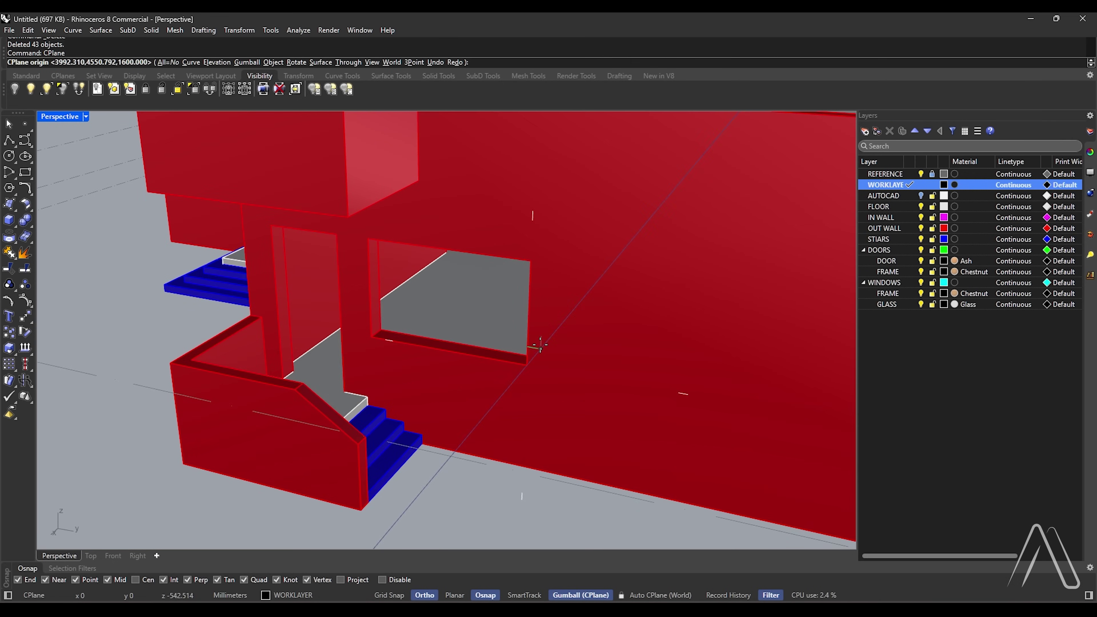
pyautogui.click(414, 63)
pyautogui.scroll(3, 486, 285)
pyautogui.click(574, 446)
pyautogui.click(588, 240)
# Draw a rectangle covering half of that window opening, from its upper corner to the midpoint of its sill.
pyautogui.press('Return')
pyautogui.click(588, 241)
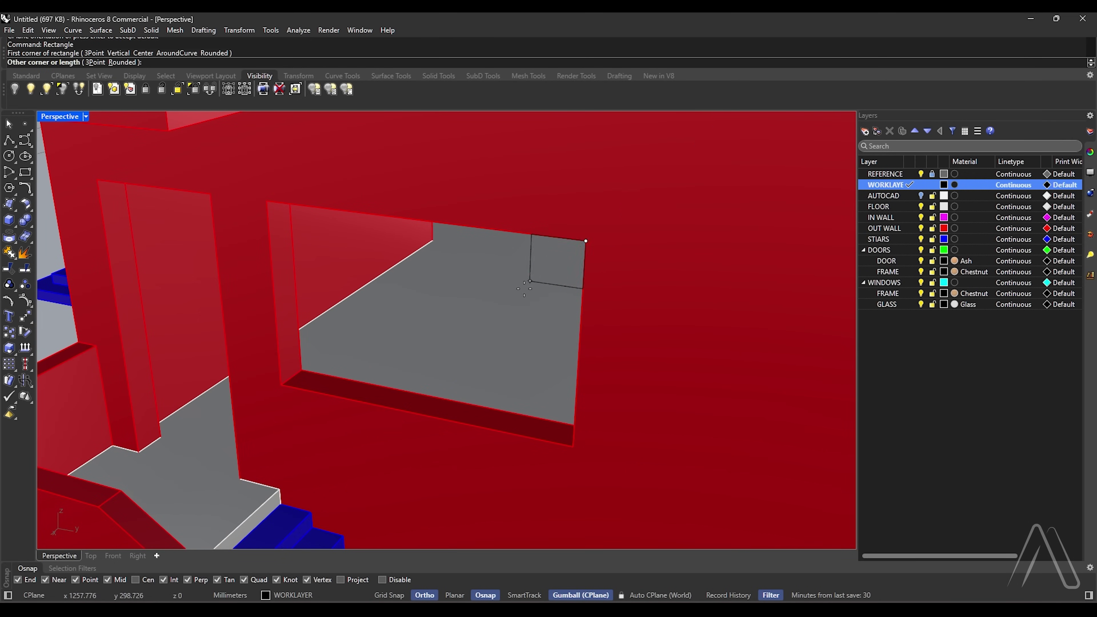
pyautogui.scroll(-2, 442, 405)
pyautogui.scroll(3, 521, 323)
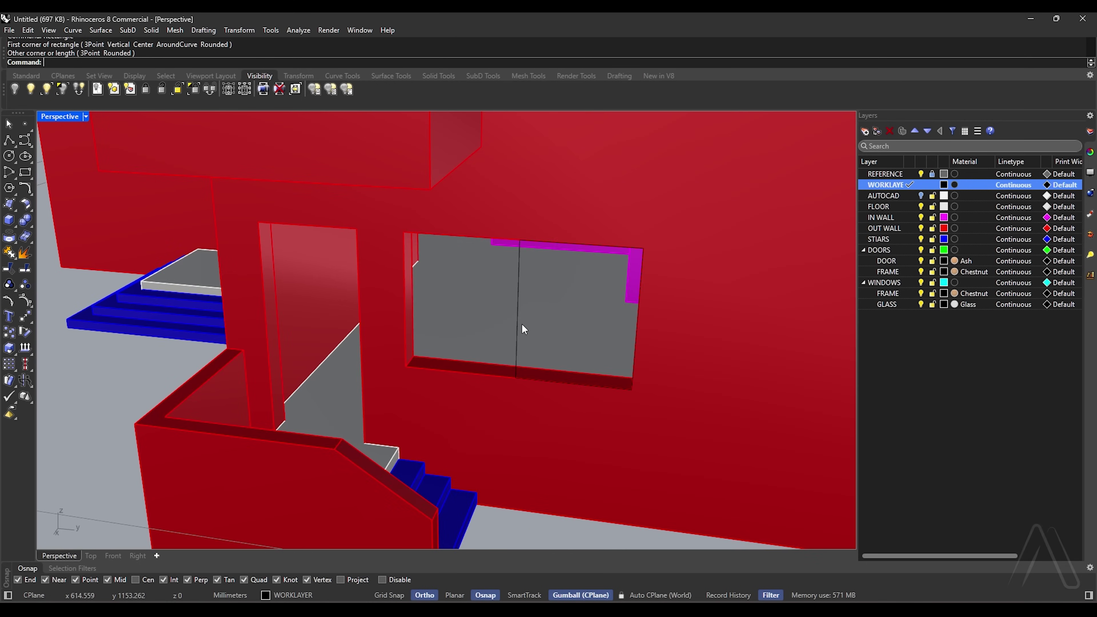
# Offset the half-window rectangle inward to outline the sash frame.
pyautogui.keyDown('ctrl'); pyautogui.keyDown('shift'); pyautogui.click(520, 322); pyautogui.keyUp('shift'); pyautogui.keyUp('ctrl')
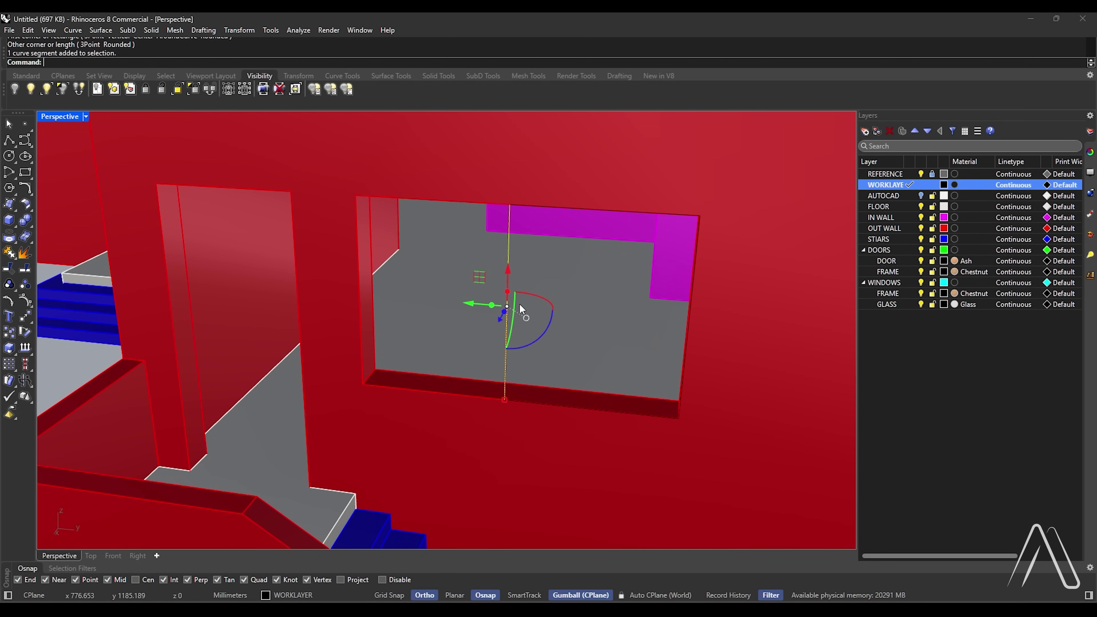
pyautogui.click(508, 251)
pyautogui.write('offset')
pyautogui.press('Return')
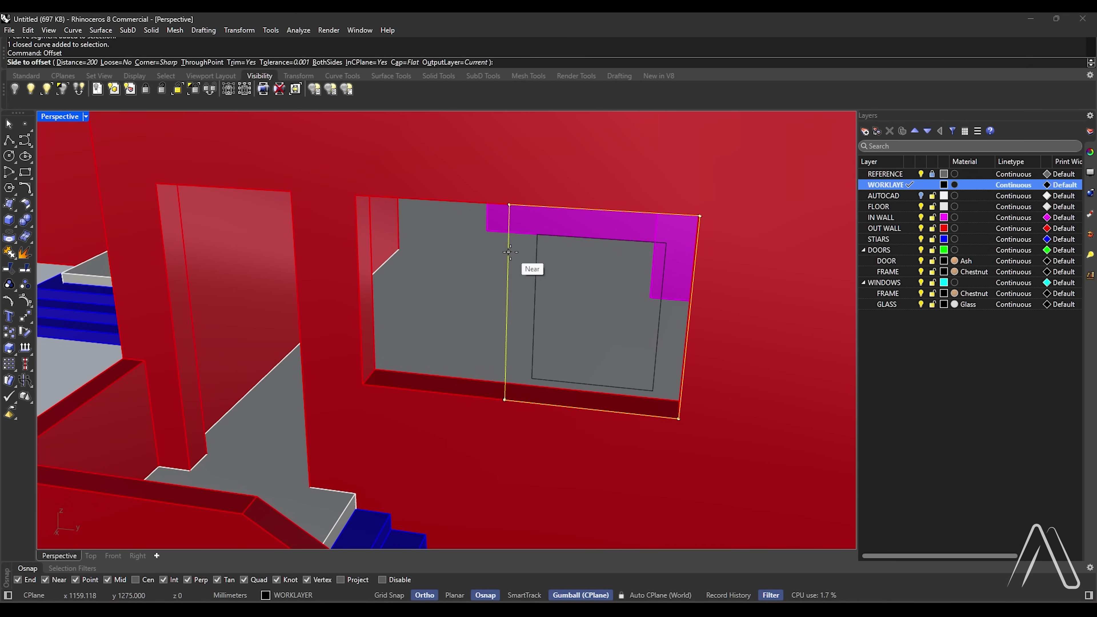
pyautogui.click(521, 252)
# Extrude the rectangle and its offset together as a solid sash frame 75 mm deep.
pyautogui.write('ExtrudeCrv')
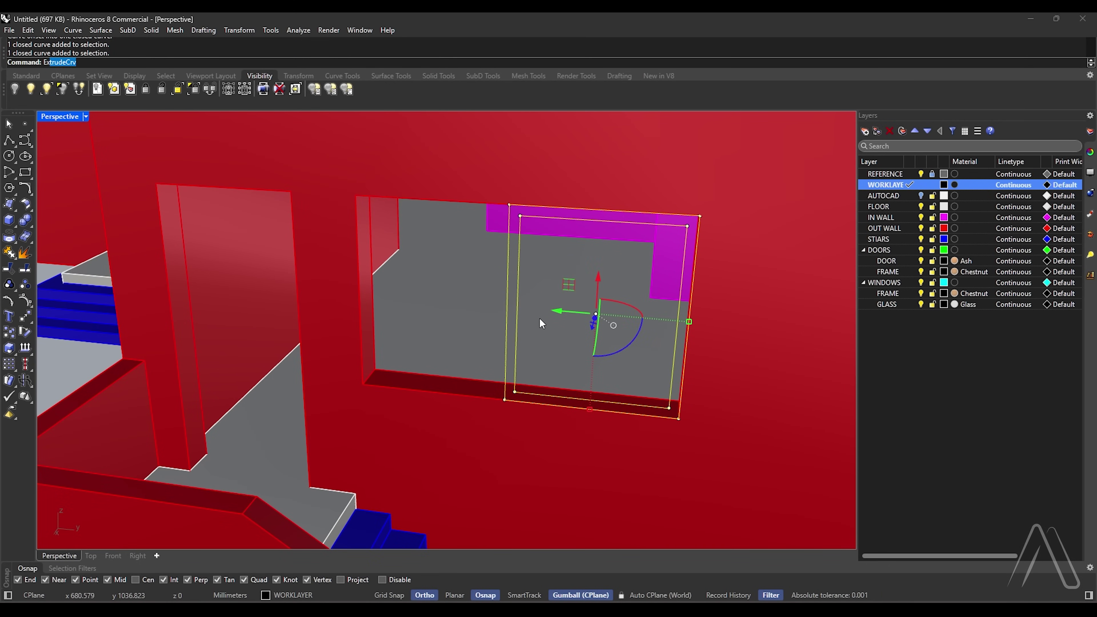
pyautogui.scroll(2, 553, 388)
pyautogui.press('Return')
pyautogui.write('75')
pyautogui.press('Return')
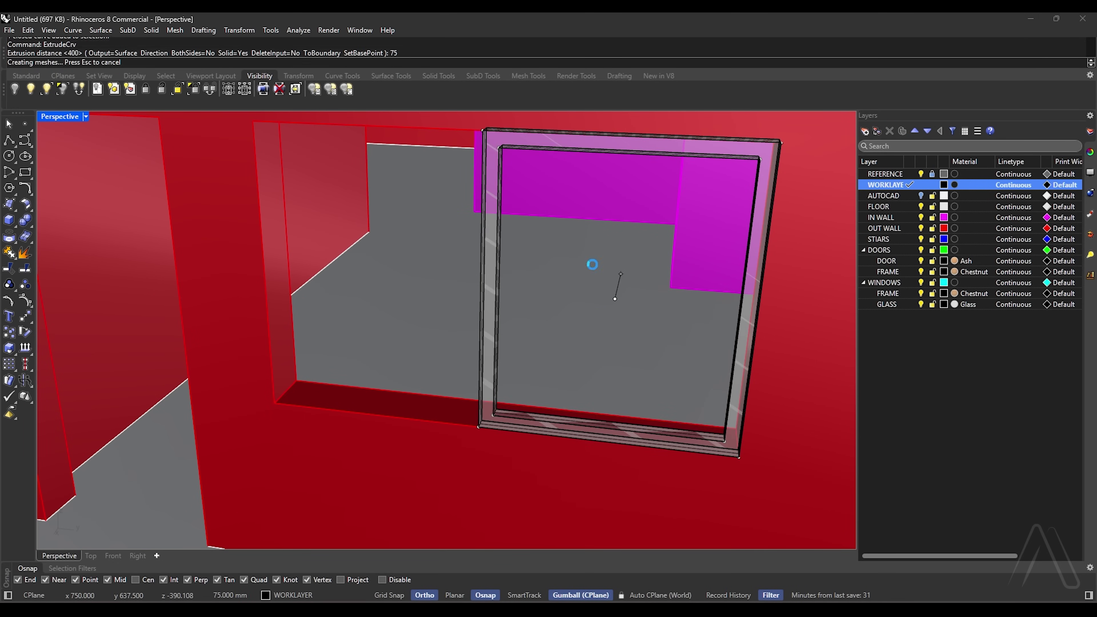
# Move the inner rectangle curve from the frame's inner corner to the midpoint of the frame's depth.
pyautogui.click(495, 375)
pyautogui.click(514, 403)
pyautogui.moveTo(514, 403); pyautogui.dragTo(450, 460, button='right')
pyautogui.scroll(-6, 449, 460)
pyautogui.scroll(6, 398, 484)
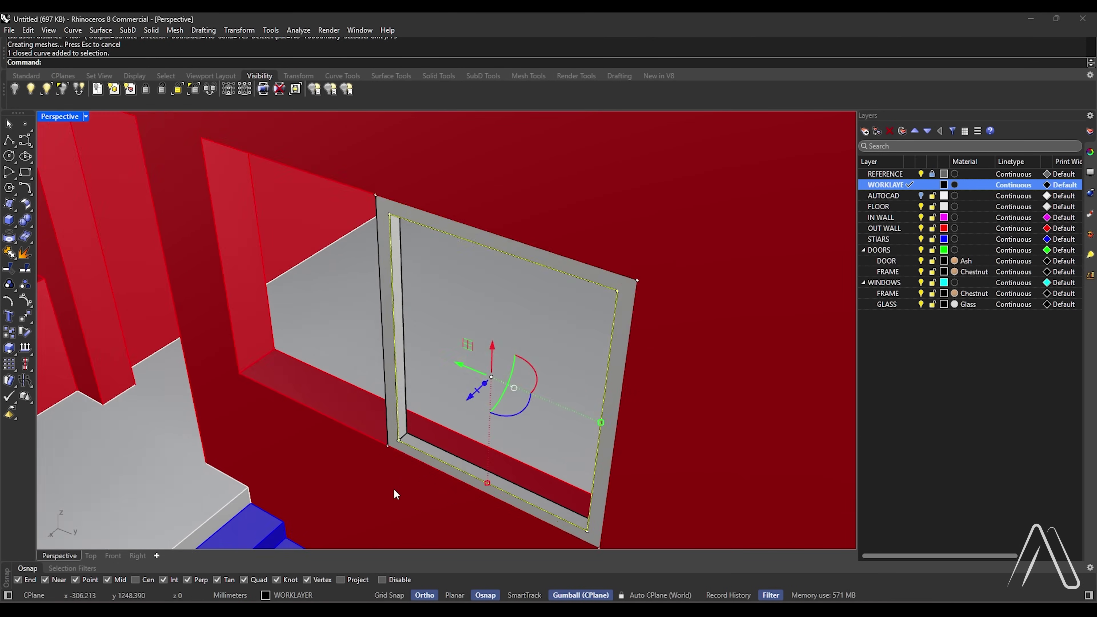
pyautogui.scroll(6, 399, 483)
pyautogui.write('M')
pyautogui.press('Return')
pyautogui.click(402, 417)
pyautogui.scroll(4, 410, 411)
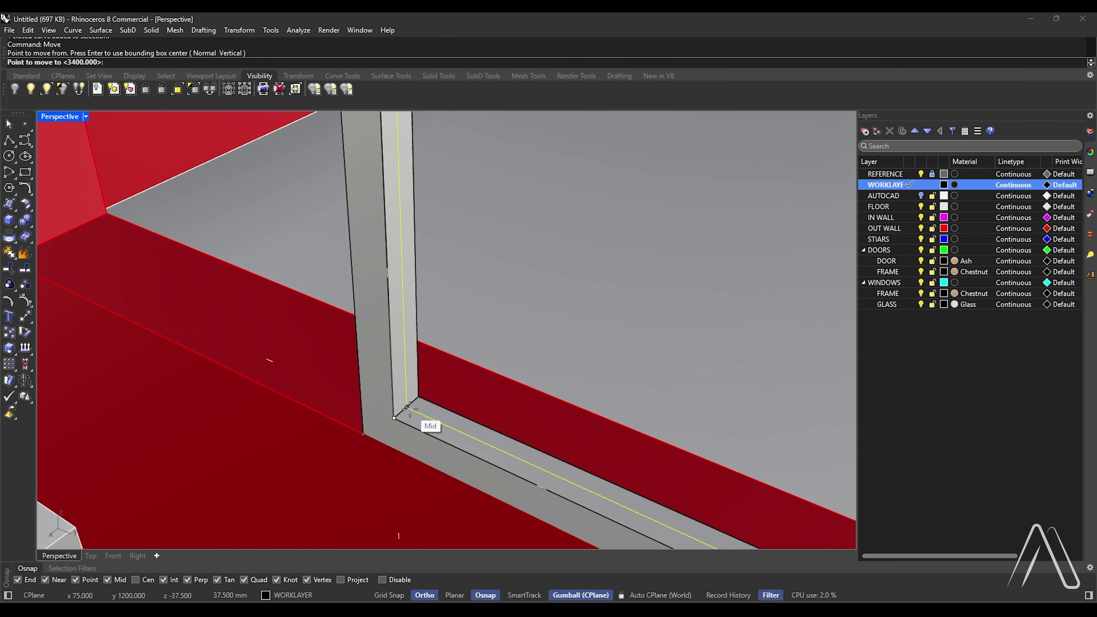
pyautogui.press('Return')
# Extrude the inner rectangle by 10 mm to both sides as a solid glass pane.
pyautogui.scroll(-3, 425, 411)
pyautogui.write('ex')
pyautogui.press('Return')
pyautogui.write('b')
pyautogui.press('Return')
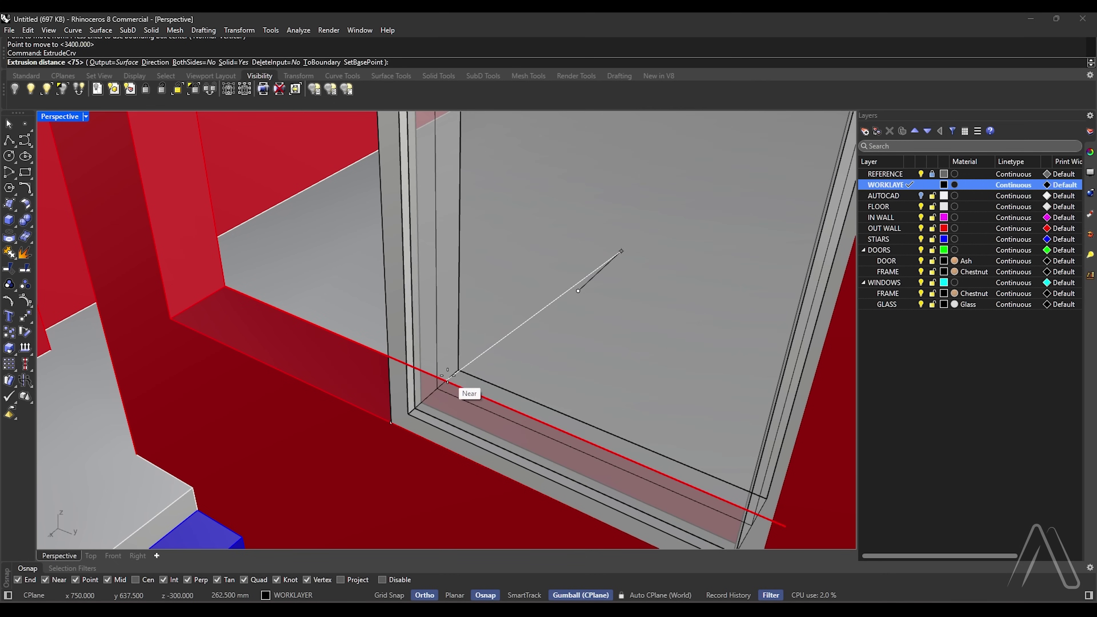
pyautogui.write('10')
pyautogui.press('Return')
pyautogui.scroll(-3, 487, 341)
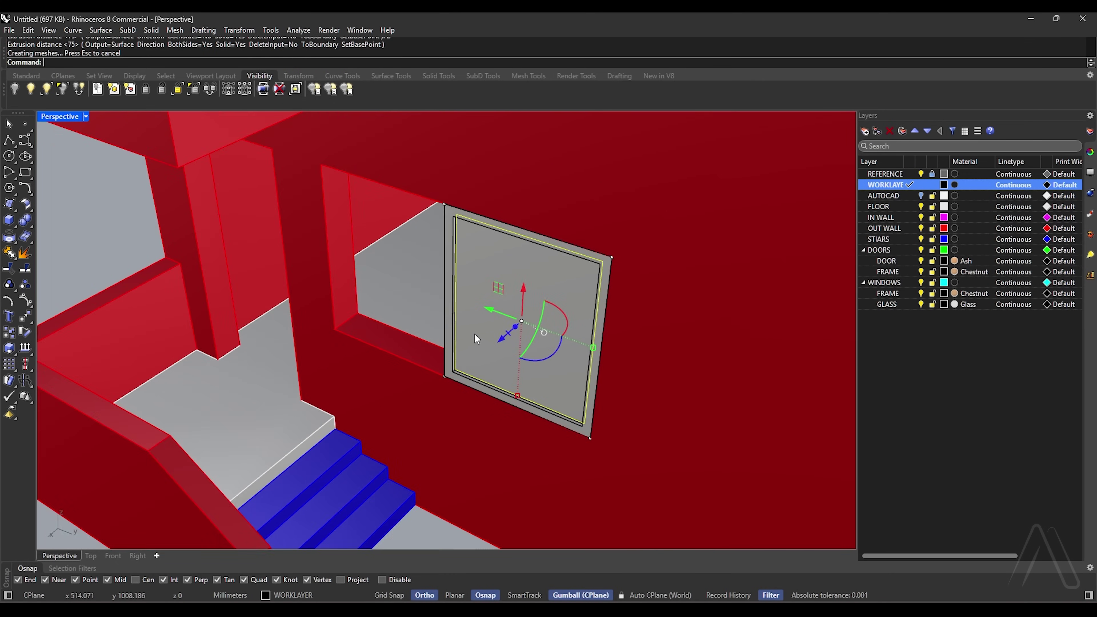
# Assign the pane to the GLASS layer and the sash frame to the FRAME layer under WINDOWS.
pyautogui.scroll(1, 475, 335)
pyautogui.rightClick(890, 304)
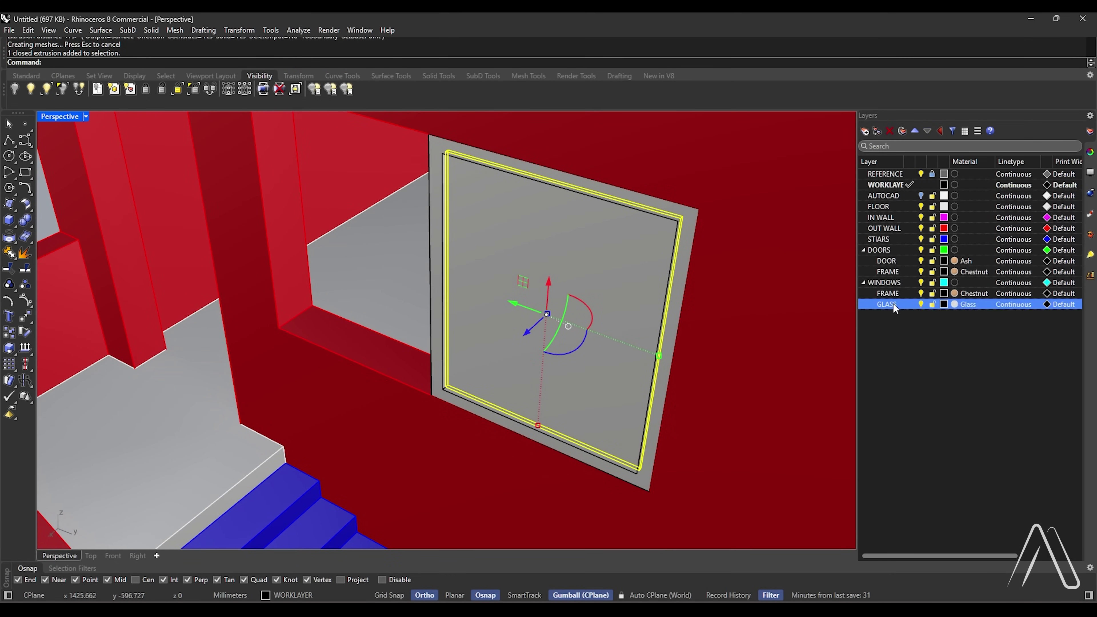
pyautogui.click(929, 362)
pyautogui.rightClick(898, 294)
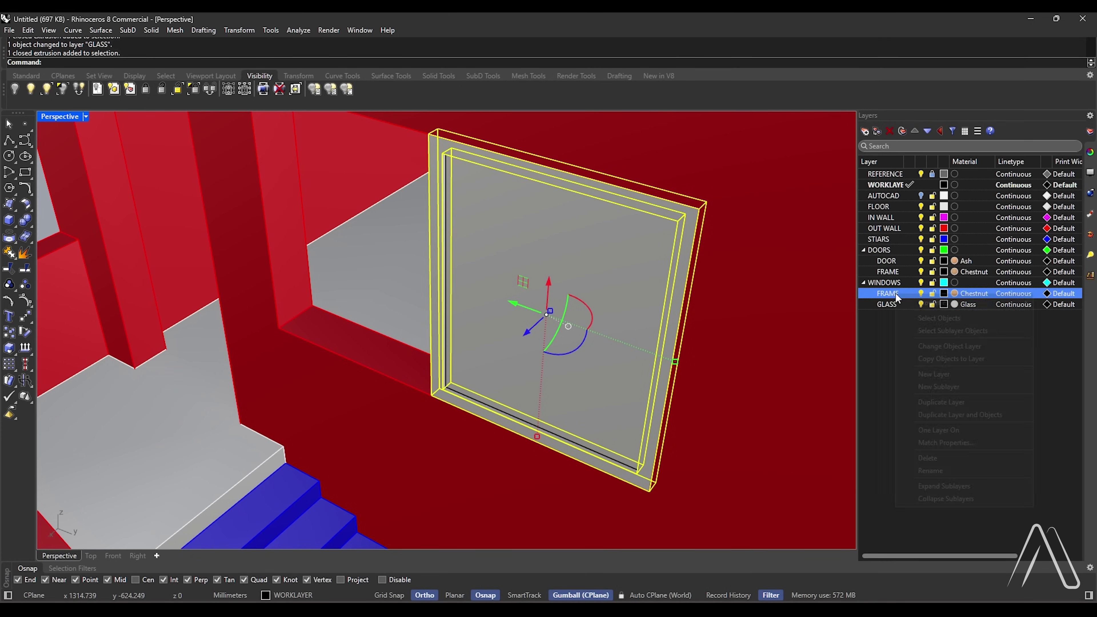
pyautogui.click(930, 348)
# Group the sash frame with its glass pane.
pyautogui.click(544, 324)
pyautogui.keyDown('shift'); pyautogui.click(444, 316); pyautogui.keyUp('shift')
pyautogui.write('Group')
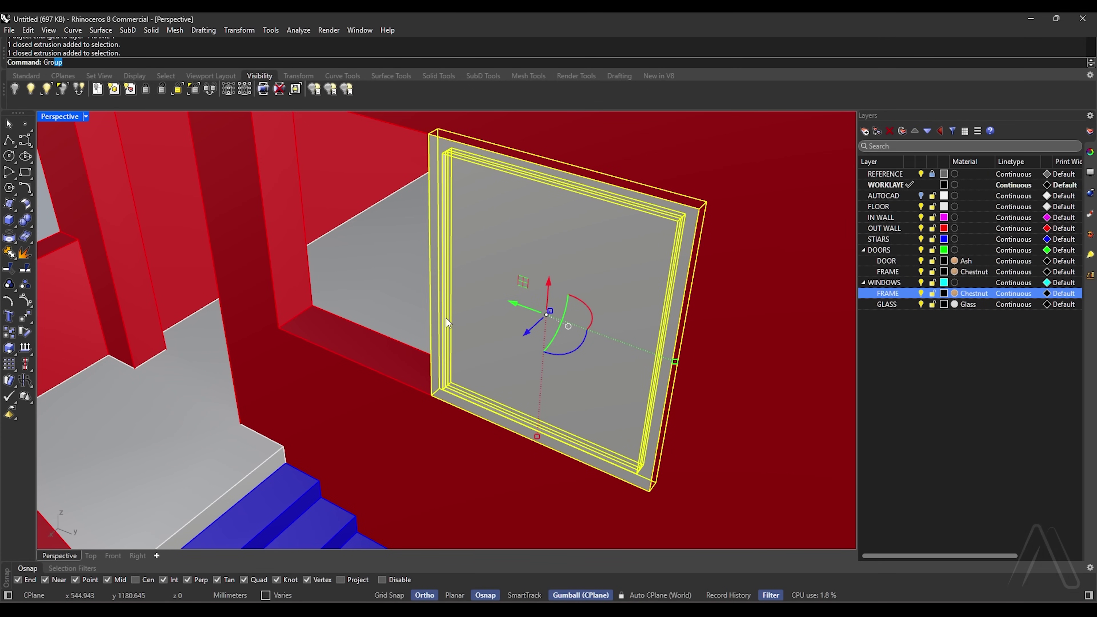
pyautogui.press('Return')
# Move the grouped sash inward from its outer lower corner to the midpoint of the opening's depth.
pyautogui.scroll(-5, 448, 321)
pyautogui.moveTo(448, 321); pyautogui.dragTo(590, 338, button='right')
pyautogui.scroll(6, 612, 328)
pyautogui.write('Move')
pyautogui.press('Return')
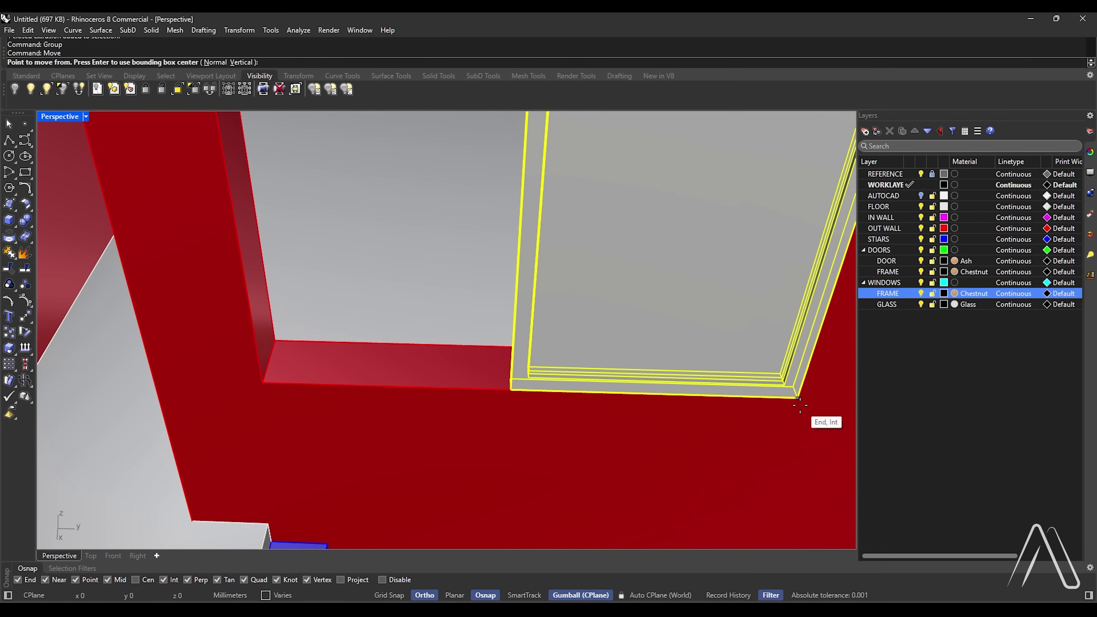
pyautogui.click(798, 398)
pyautogui.click(789, 375)
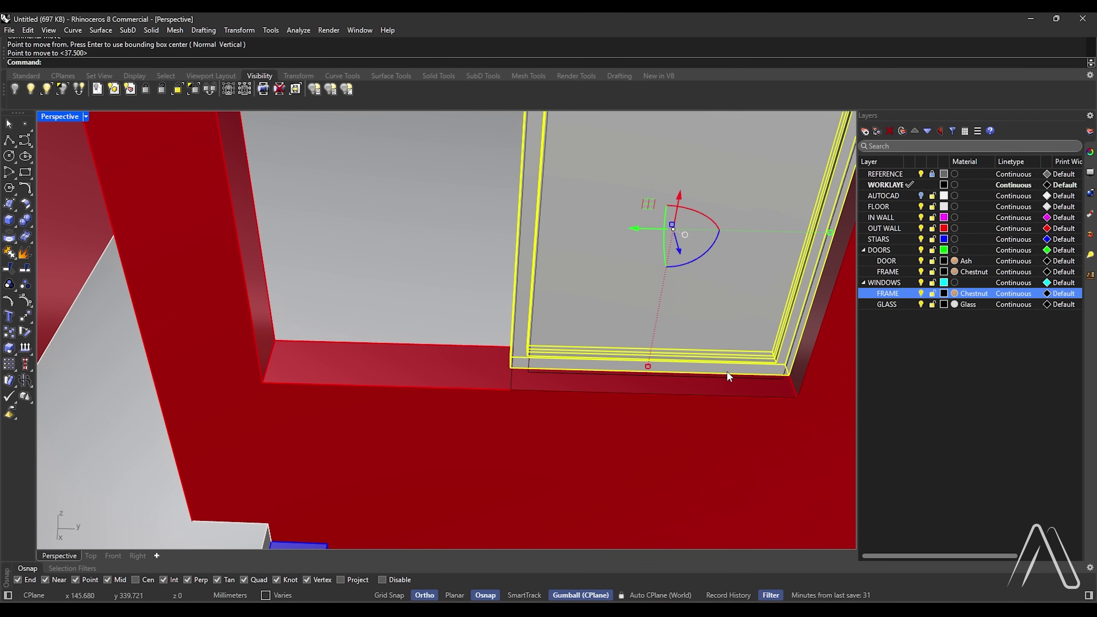
# Copy the sash into the empty half of the opening, offset in depth beside the first sash.
pyautogui.write('Copy')
pyautogui.scroll(-3, 648, 372)
pyautogui.press('Return')
pyautogui.scroll(6, 648, 371)
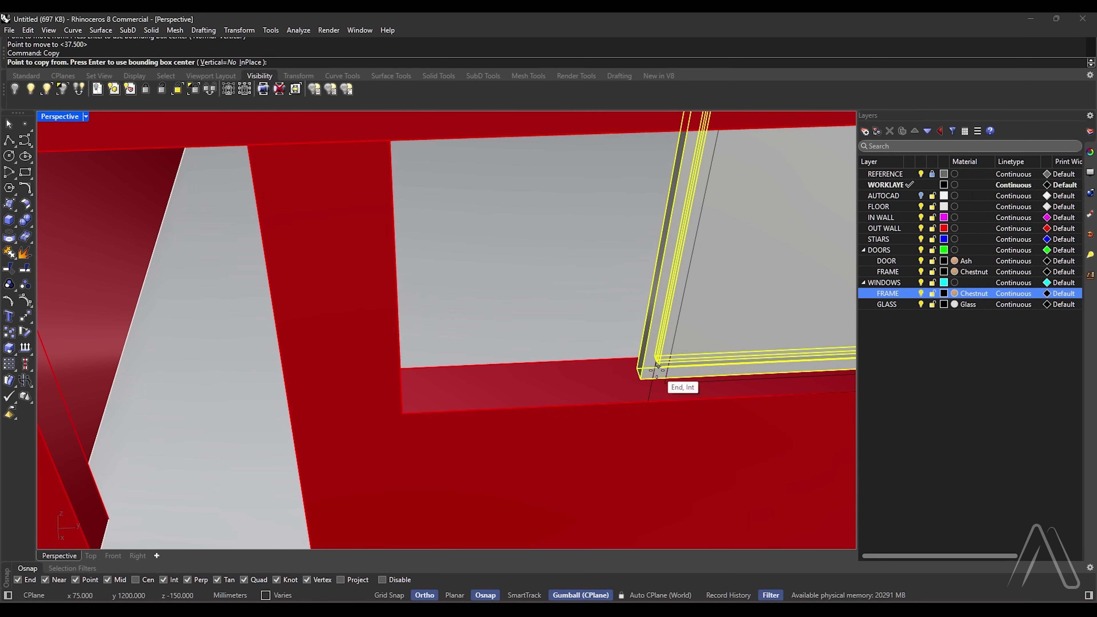
pyautogui.scroll(4, 661, 372)
pyautogui.click(623, 361)
pyautogui.click(261, 394)
pyautogui.press('Return')
# Group the two sashes into one sliding window.
pyautogui.scroll(-7, 376, 379)
pyautogui.click(489, 376)
pyautogui.keyDown('shift'); pyautogui.click(586, 331); pyautogui.keyUp('shift')
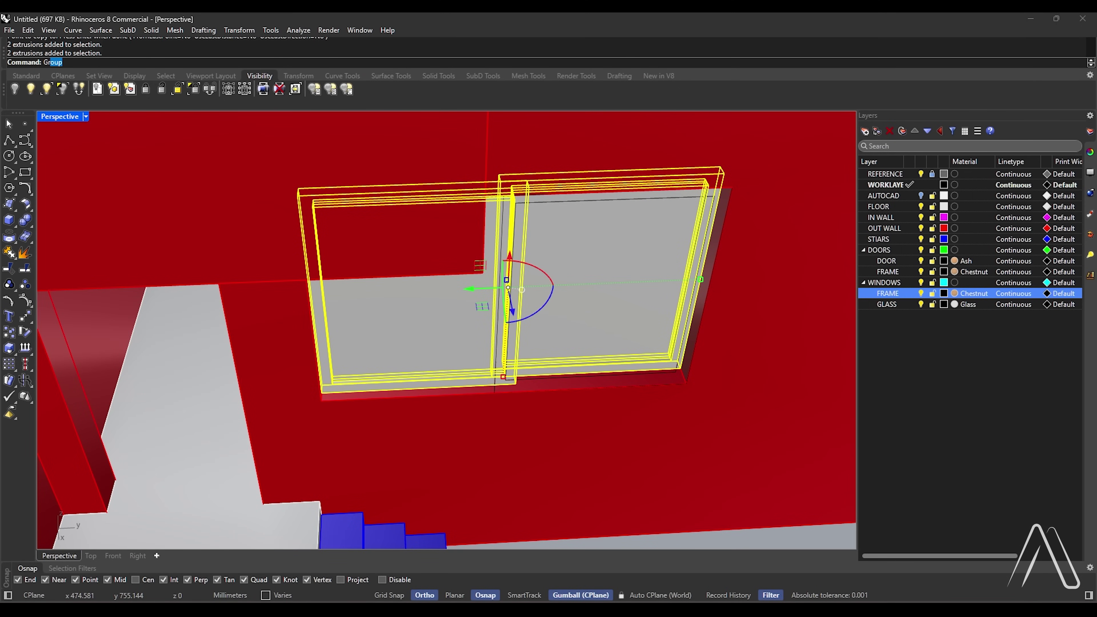
pyautogui.press('Return')
# Copy the sliding window by its corner into a matching opening on the long wall opposite the side porch.
pyautogui.scroll(-4, 621, 345)
pyautogui.press('Escape')
pyautogui.moveTo(621, 341); pyautogui.dragTo(449, 257, button='right')
pyautogui.click(497, 274)
pyautogui.scroll(-3, 544, 290)
pyautogui.moveTo(545, 293); pyautogui.dragTo(648, 313, button='right')
pyautogui.press('Return')
pyautogui.scroll(4, 676, 294)
pyautogui.click(678, 289)
pyautogui.scroll(-8, 678, 289)
pyautogui.moveTo(303, 281); pyautogui.dragTo(419, 293, button='right')
pyautogui.scroll(10, 417, 293)
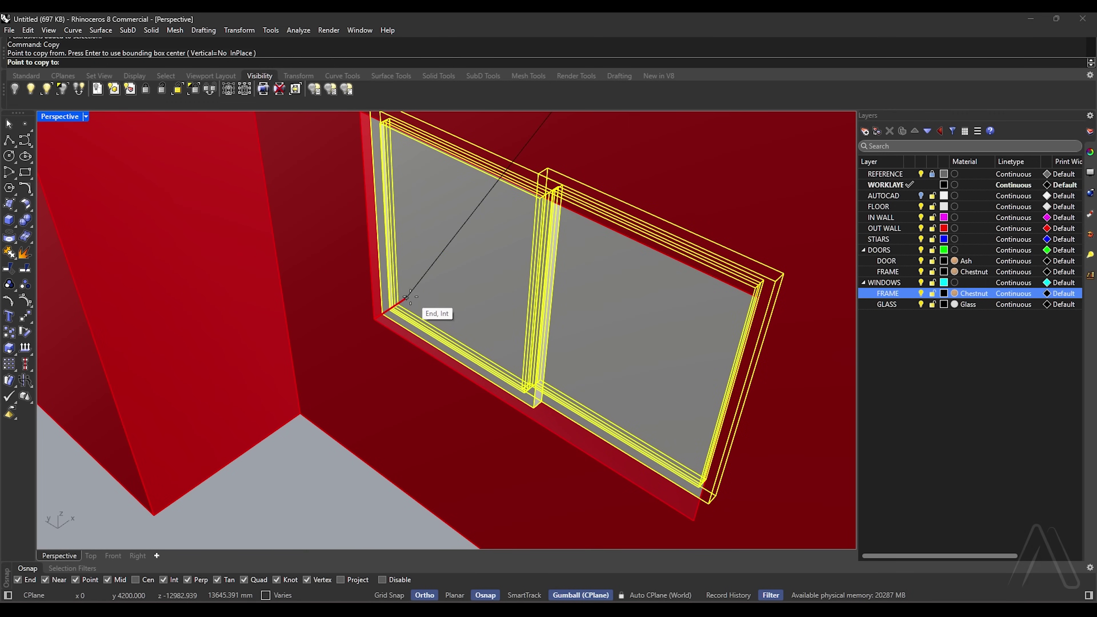
pyautogui.click(405, 303)
# Place further copies in the other large opening of that long wall and at the corner of the end wall's opening.
pyautogui.scroll(-7, 663, 358)
pyautogui.scroll(5, 407, 288)
pyautogui.click(402, 285)
pyautogui.scroll(-5, 402, 285)
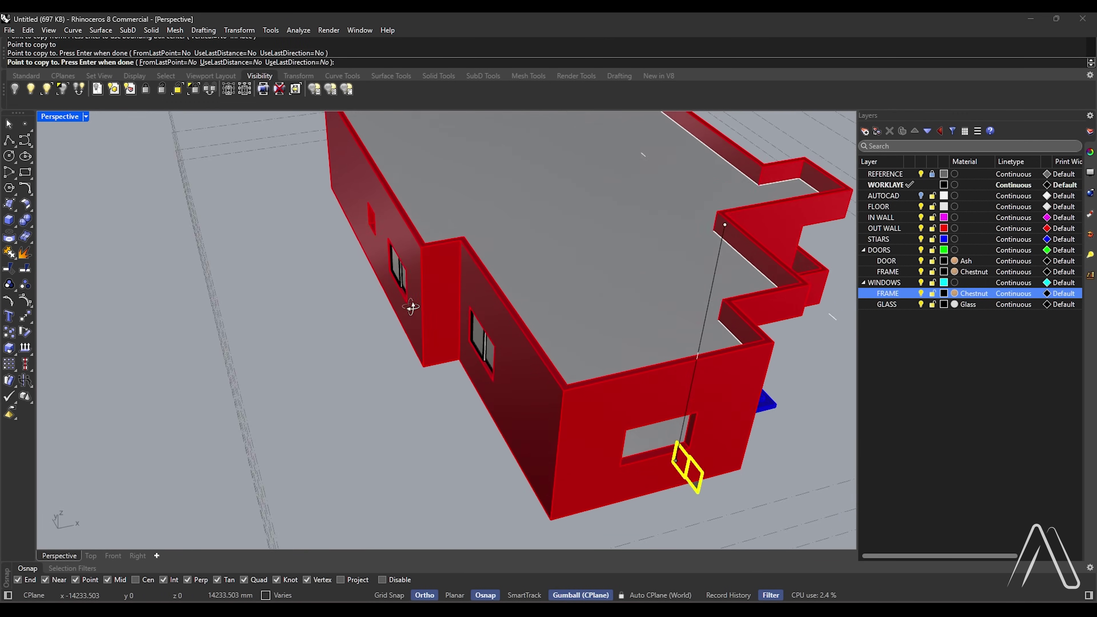
pyautogui.scroll(6, 529, 382)
pyautogui.click(529, 382)
pyautogui.press('Return')
# Rotate the window copy at the end wall so that it is parallel to that wall.
pyautogui.scroll(-6, 529, 382)
pyautogui.scroll(6, 537, 393)
pyautogui.click(544, 384)
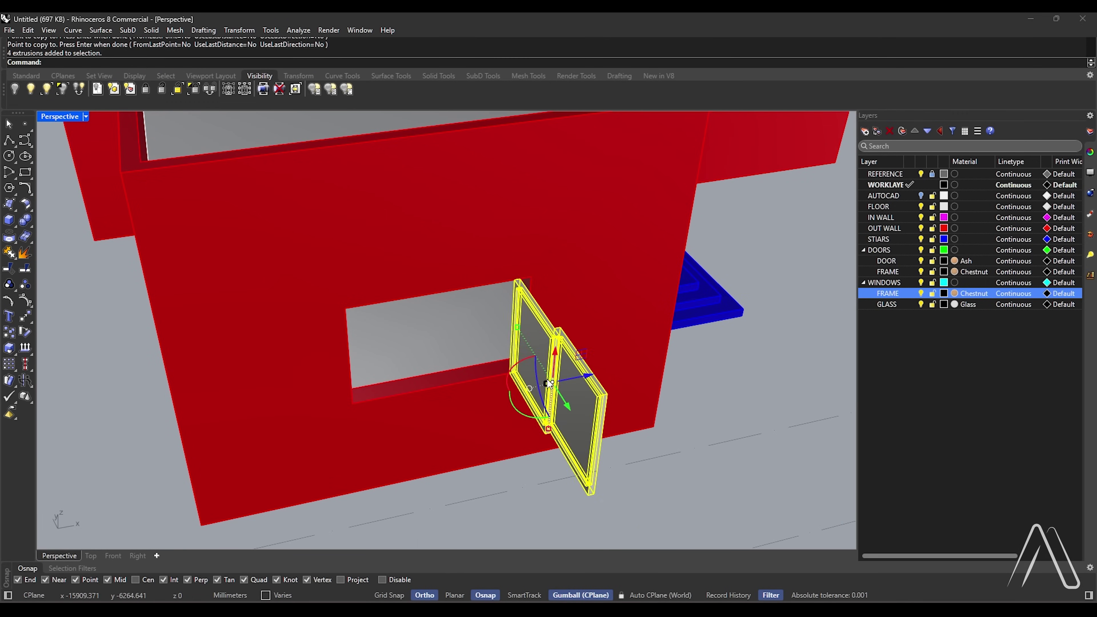
pyautogui.scroll(-3, 545, 377)
pyautogui.press('Return')
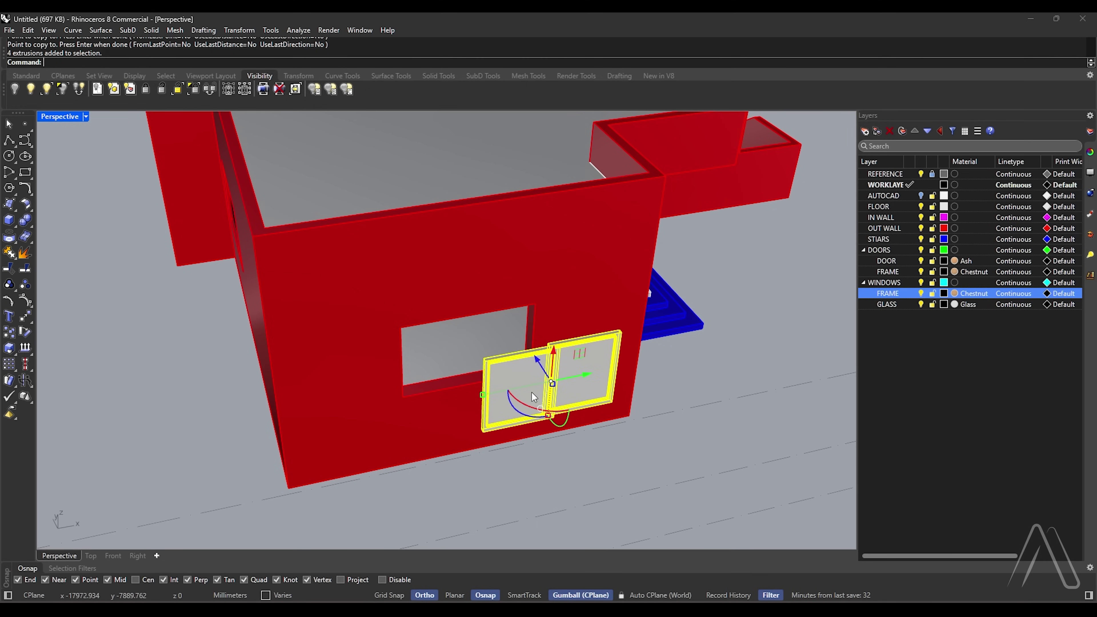
# Move the rotated window by its lower corner into the end wall's opening.
pyautogui.write('m')
pyautogui.press('Return')
pyautogui.scroll(3, 609, 409)
pyautogui.click(638, 392)
pyautogui.scroll(-5, 639, 395)
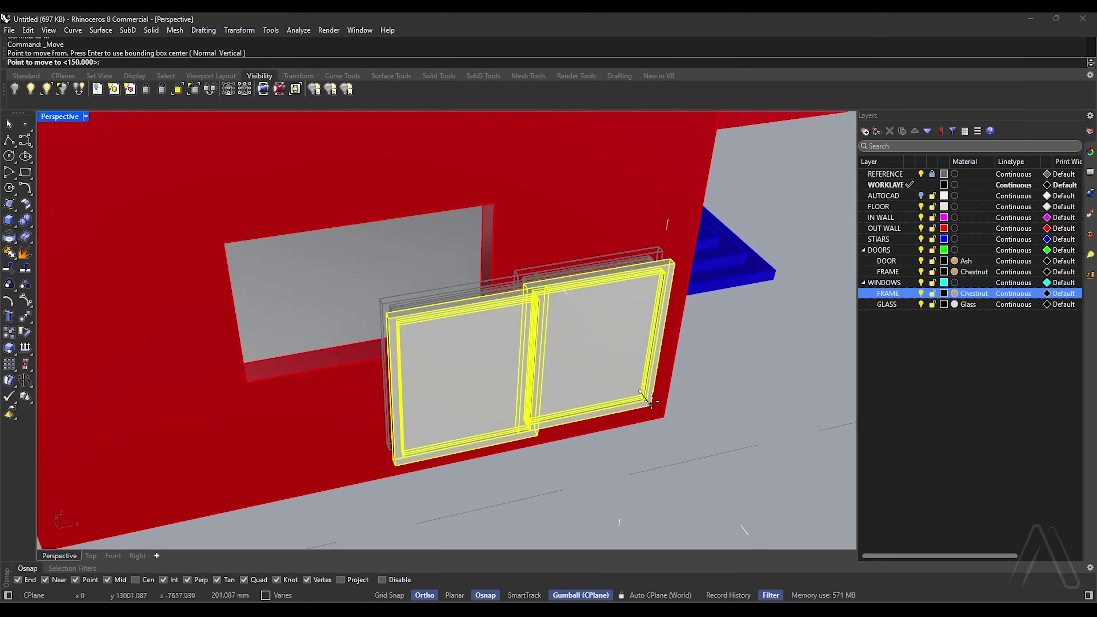
pyautogui.scroll(6, 544, 354)
pyautogui.click(568, 371)
# Copy the end wall's window into the first large opening on the opposite end facade.
pyautogui.write('co')
pyautogui.press('Return')
pyautogui.click(577, 380)
pyautogui.scroll(-12, 648, 430)
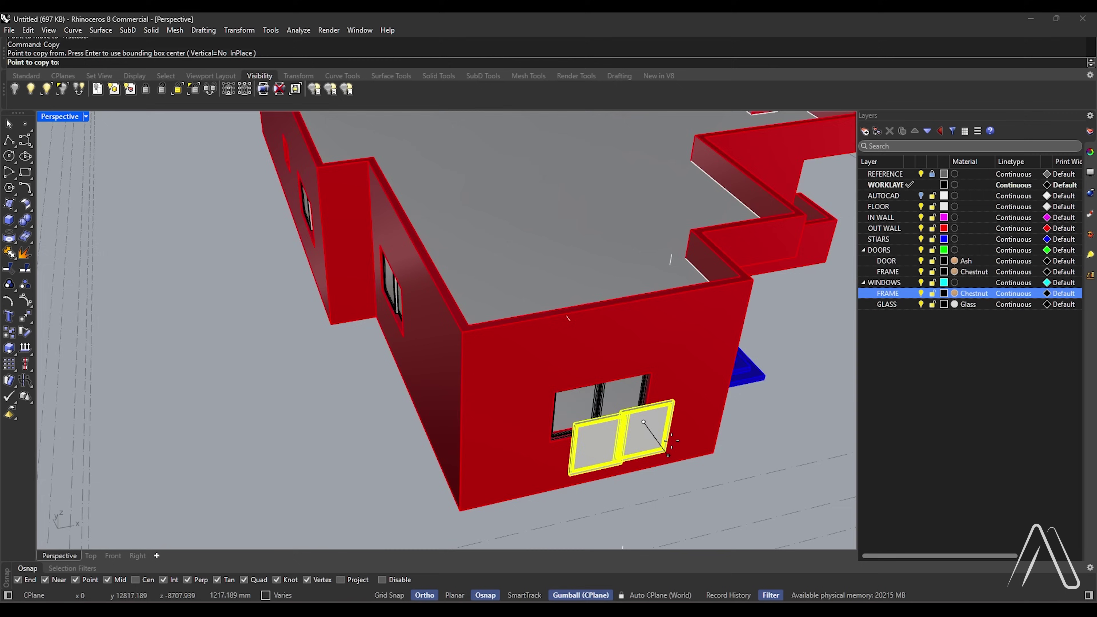
pyautogui.moveTo(491, 337); pyautogui.dragTo(436, 307, button='right')
pyautogui.scroll(10, 432, 304)
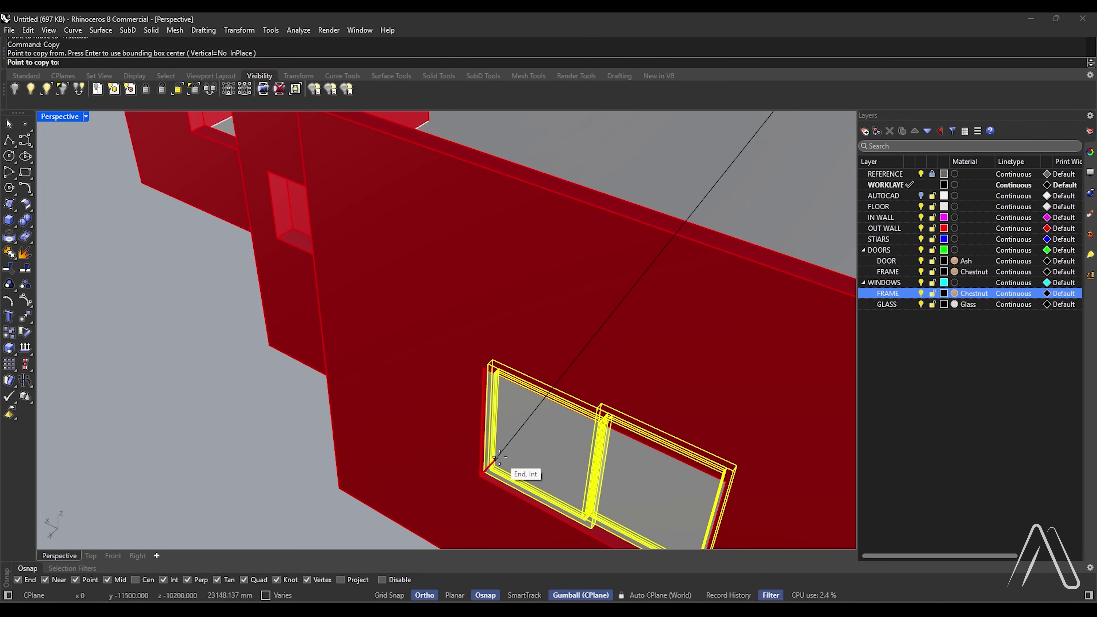
pyautogui.click(489, 462)
# Place another copy of the window in the second large opening of that facade and finish copying.
pyautogui.scroll(-5, 488, 462)
pyautogui.moveTo(389, 368); pyautogui.dragTo(460, 360, button='right')
pyautogui.scroll(-6, 461, 360)
pyautogui.scroll(11, 233, 366)
pyautogui.scroll(-5, 372, 374)
pyautogui.moveTo(371, 374); pyautogui.dragTo(543, 297, button='right')
pyautogui.scroll(4, 397, 355)
pyautogui.click(393, 355)
pyautogui.scroll(-15, 393, 363)
pyautogui.press('Return')
# Draw a rectangle corner to corner over the small window opening in the long wall opposite the side porch.
pyautogui.moveTo(321, 230); pyautogui.dragTo(605, 454)
pyautogui.hotkey('ctrl', 'shift', 'e')
pyautogui.press('Escape')
pyautogui.scroll(-3, 661, 410)
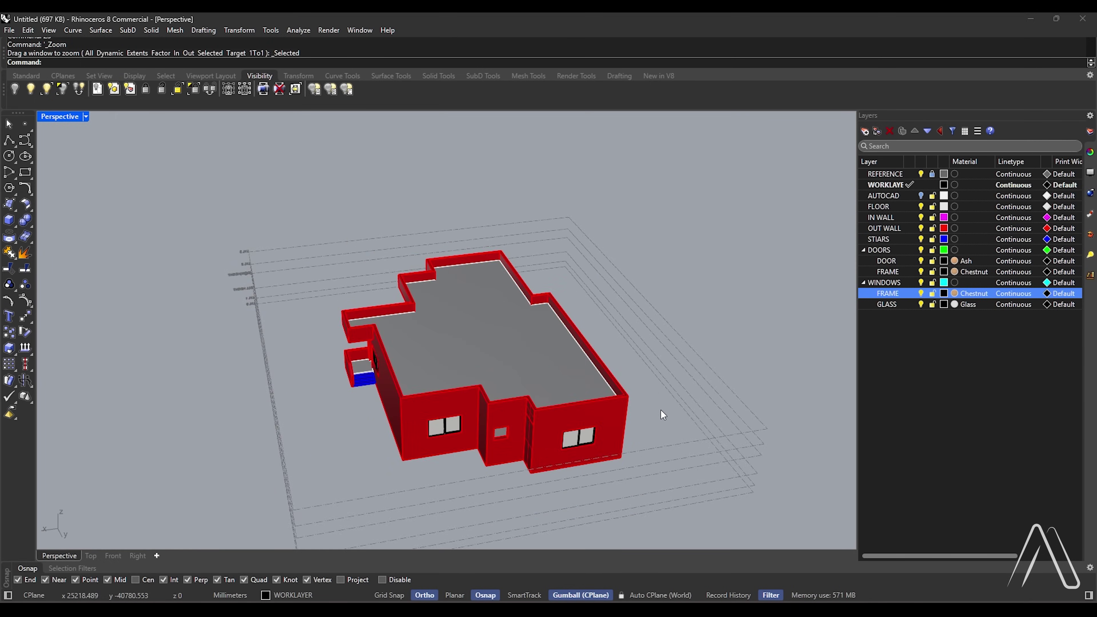
pyautogui.scroll(8, 399, 350)
pyautogui.scroll(-3, 405, 338)
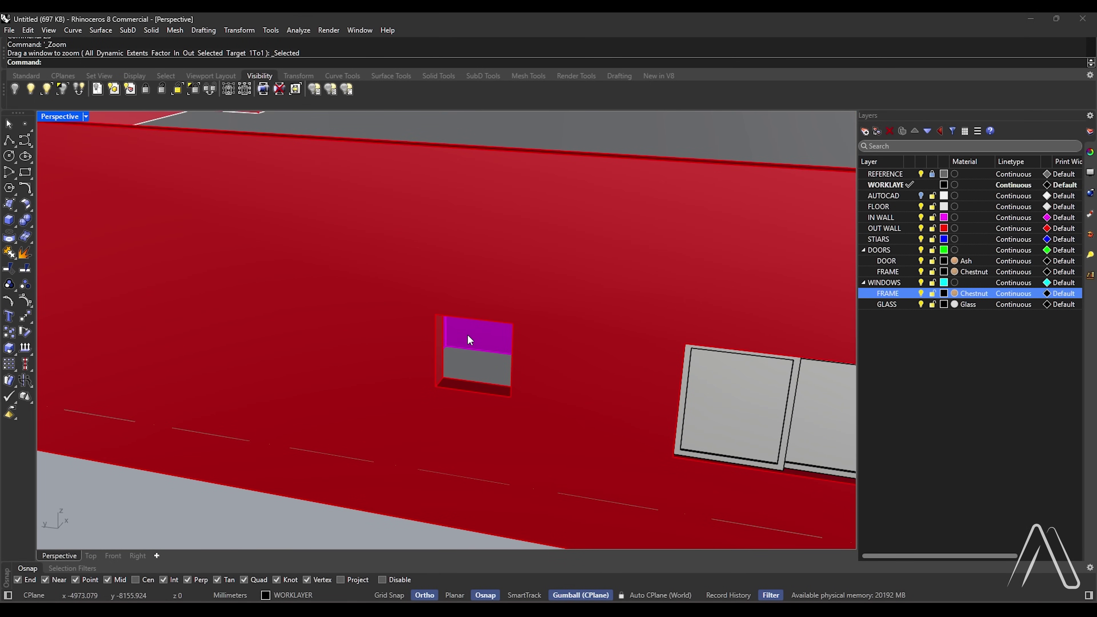
pyautogui.scroll(3, 461, 338)
pyautogui.write('rec')
pyautogui.press('Return')
pyautogui.click(425, 307)
pyautogui.click(527, 421)
# Offset the small window's rectangle inward to outline its frame.
pyautogui.scroll(2, 482, 408)
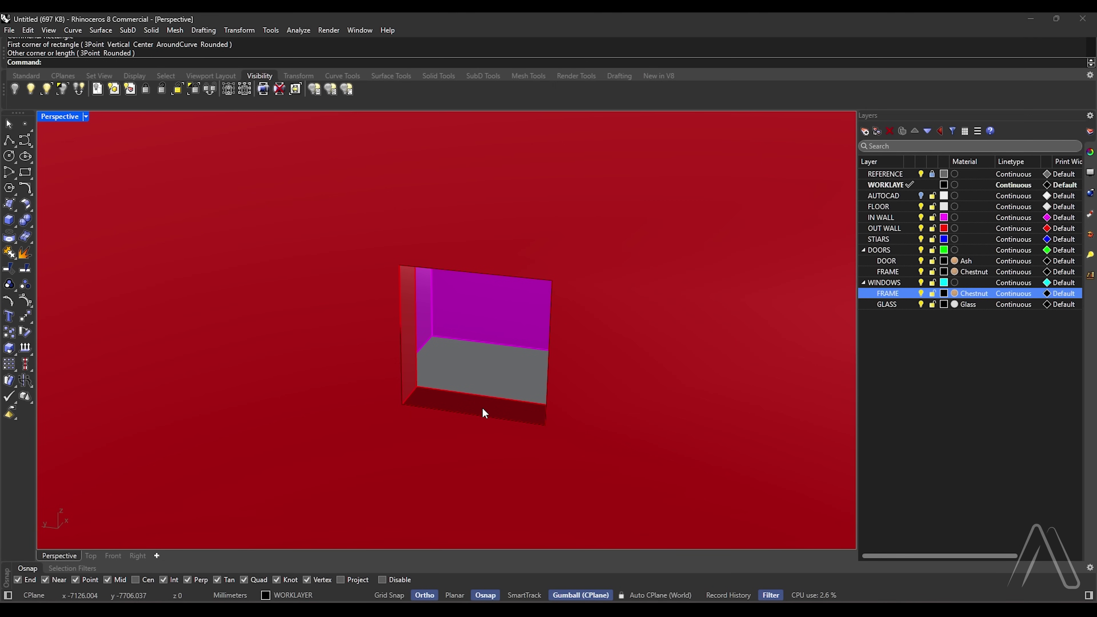
pyautogui.write('offset')
pyautogui.press('Return')
pyautogui.click(401, 312)
pyautogui.click(425, 316)
# Extrude both small-window rectangles 75 mm to one side only as a solid frame.
pyautogui.click(421, 319)
pyautogui.write('ExtrudeCrv')
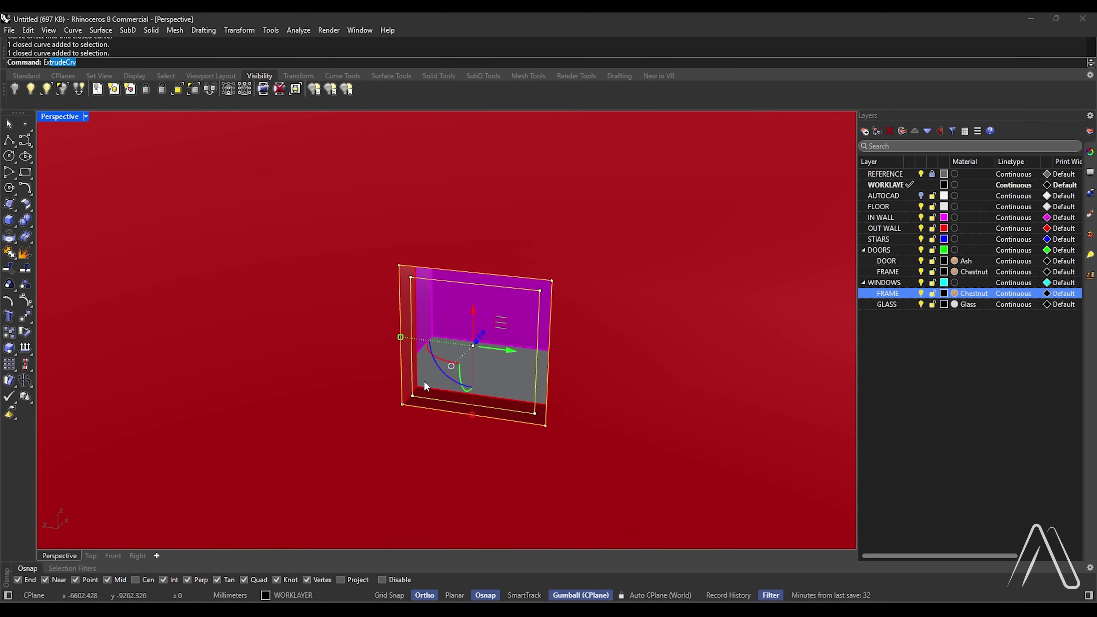
pyautogui.press('Return')
pyautogui.write('b')
pyautogui.press('Return')
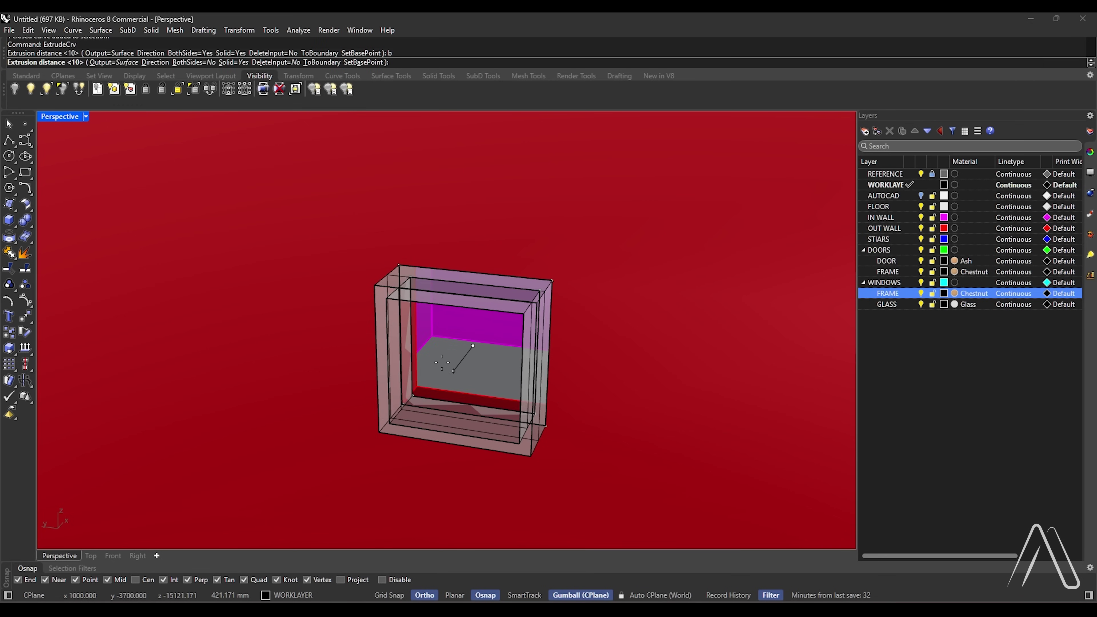
pyautogui.write('75')
pyautogui.press('Return')
# Move the small window's inner curve from the frame's back inner corner to the middle of the frame's depth.
pyautogui.scroll(2, 433, 365)
pyautogui.click(421, 399)
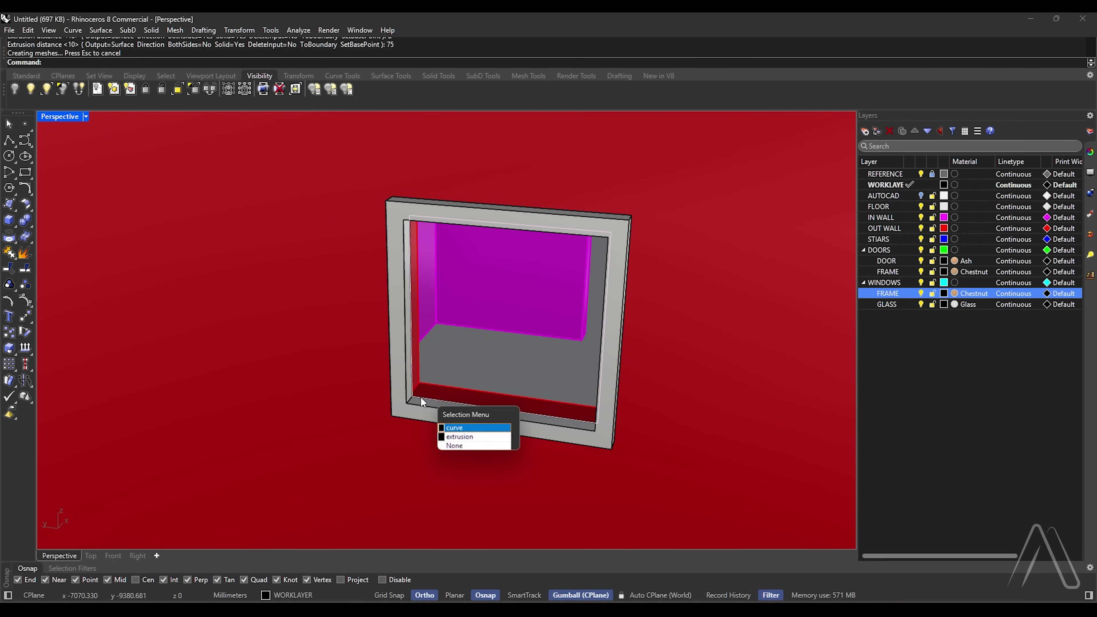
pyautogui.click(422, 400)
pyautogui.scroll(4, 415, 398)
pyautogui.write('m')
pyautogui.press('Return')
pyautogui.scroll(4, 408, 402)
pyautogui.click(407, 403)
pyautogui.press('Escape')
pyautogui.press('Return')
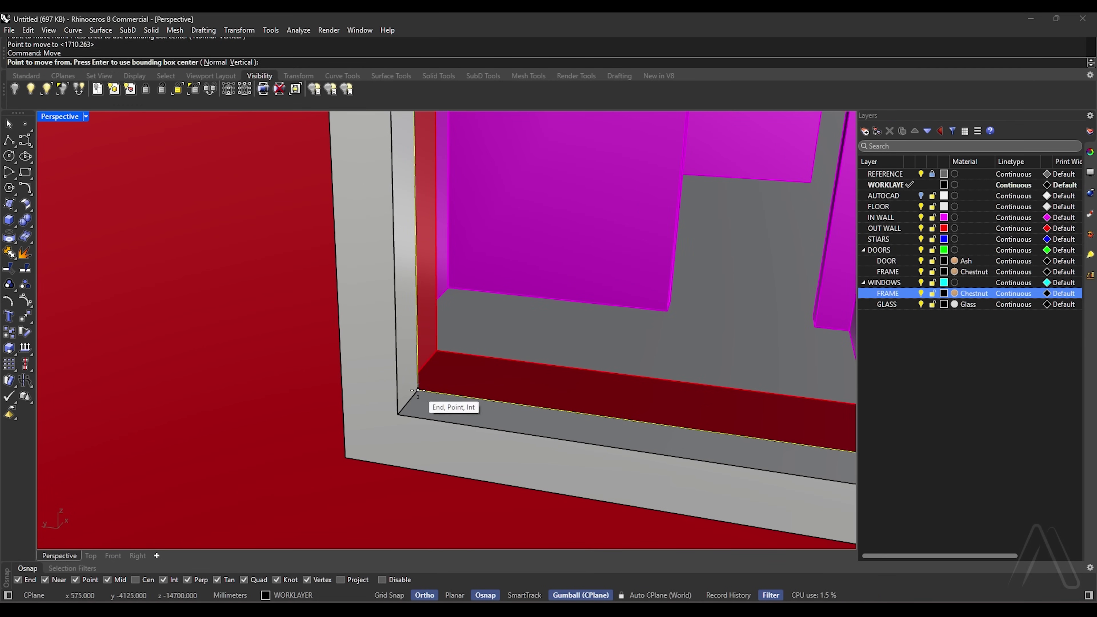
pyautogui.click(418, 390)
pyautogui.click(408, 402)
# Extrude the small window's inner curve by 10 mm to both sides as a glass pane.
pyautogui.scroll(-6, 413, 397)
pyautogui.write('Ex')
pyautogui.press('Return')
pyautogui.write('b')
pyautogui.press('Return')
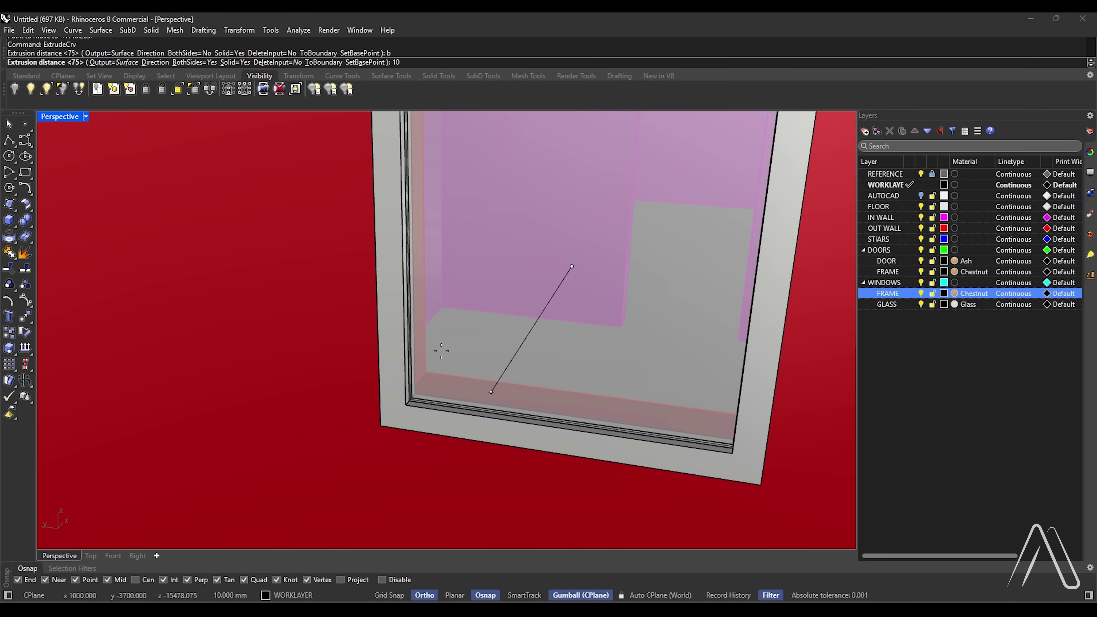
pyautogui.write('10')
pyautogui.press('Return')
# Assign the small window's pane to the GLASS layer and its frame to the FRAME layer under WINDOWS.
pyautogui.scroll(-3, 443, 355)
pyautogui.rightClick(892, 305)
pyautogui.click(933, 360)
pyautogui.click(411, 346)
pyautogui.click(412, 396)
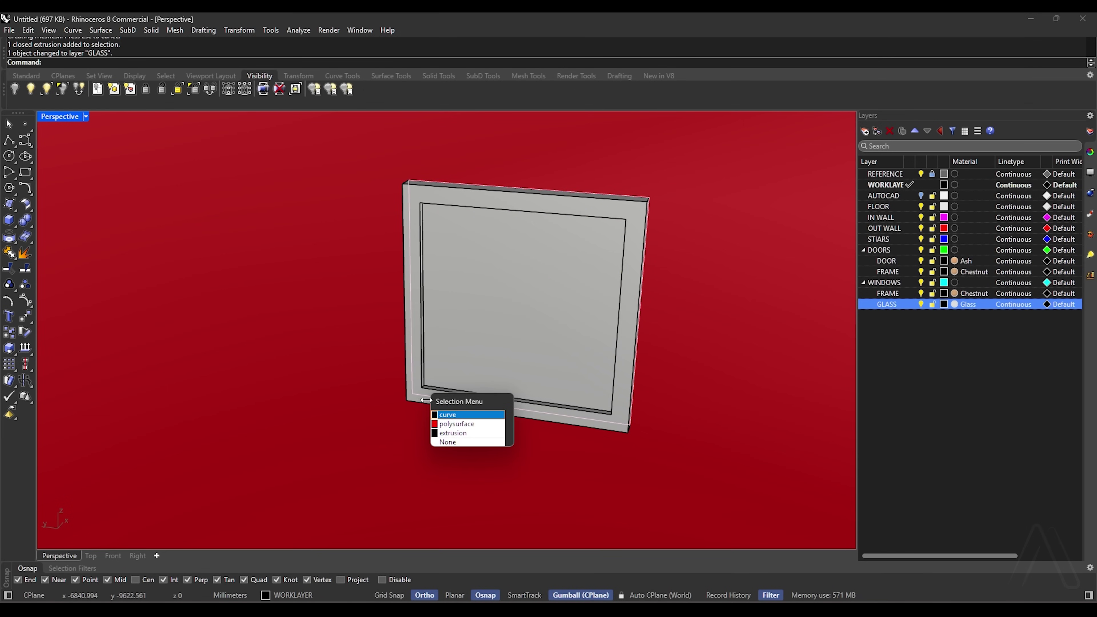
pyautogui.click(453, 433)
pyautogui.rightClick(895, 293)
pyautogui.click(946, 346)
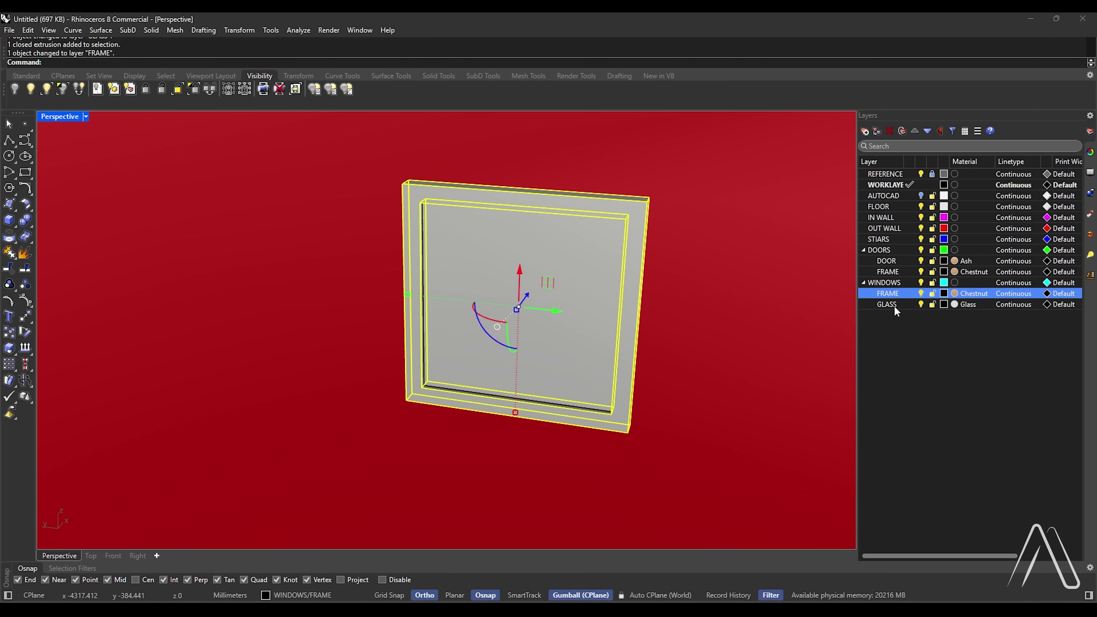
# Group the small window's frame and glass pane.
pyautogui.click(416, 368)
pyautogui.keyDown('shift'); pyautogui.click(417, 372); pyautogui.keyUp('shift')
pyautogui.write('Group')
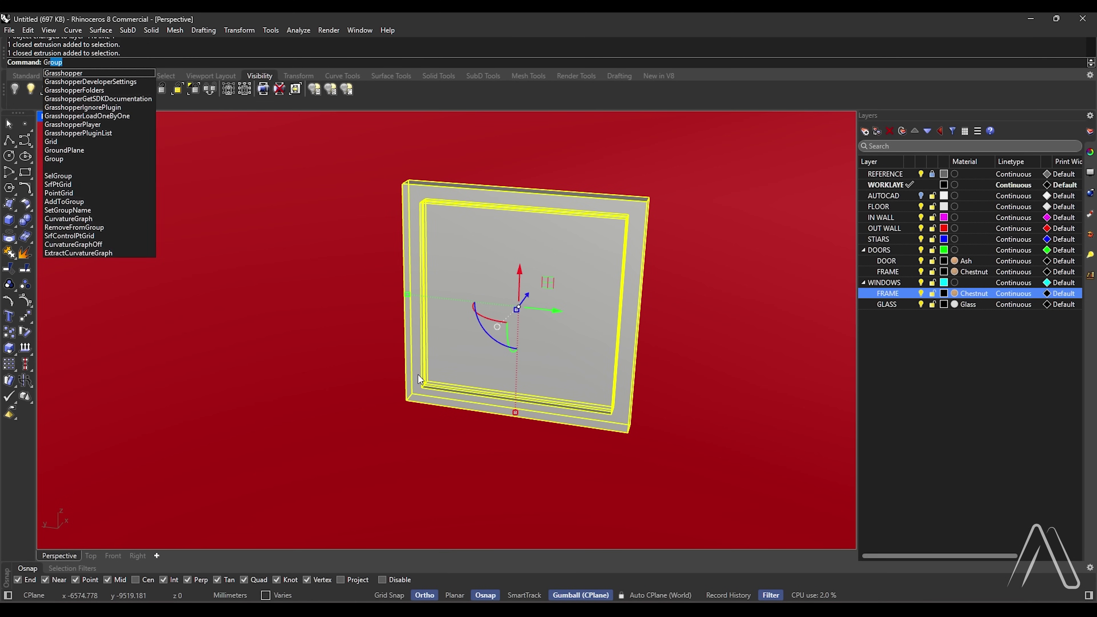
pyautogui.press('Return')
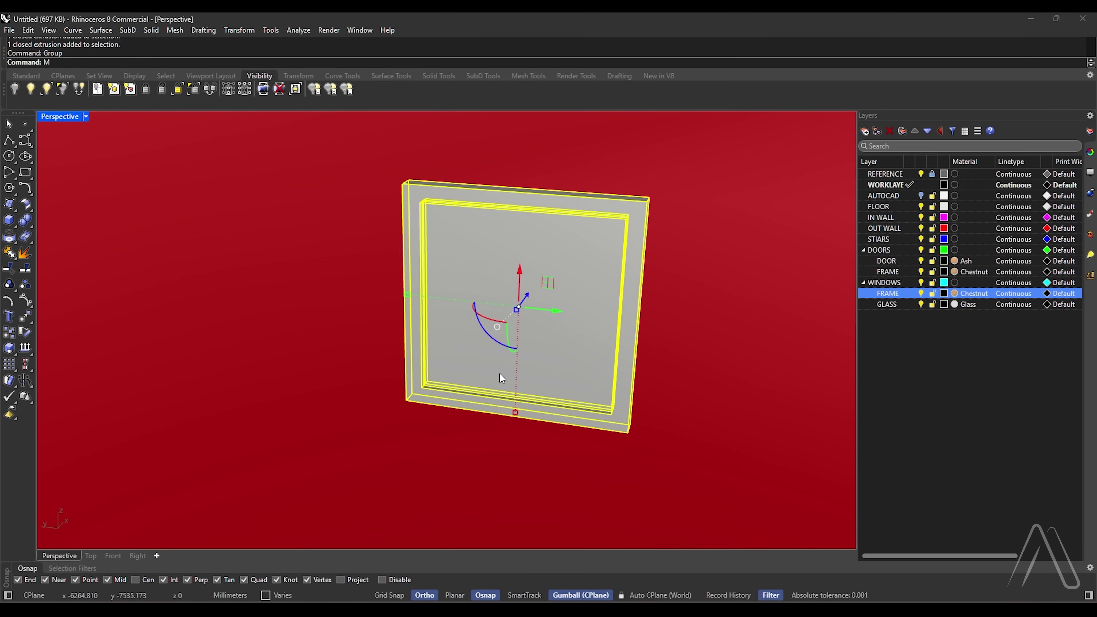
# Move the grouped small window into its opening in the outer wall.
pyautogui.write('M')
pyautogui.press('Return')
pyautogui.moveTo(499, 380); pyautogui.dragTo(643, 420, button='right')
pyautogui.scroll(8, 514, 501)
pyautogui.click(490, 503)
pyautogui.scroll(-10, 490, 502)
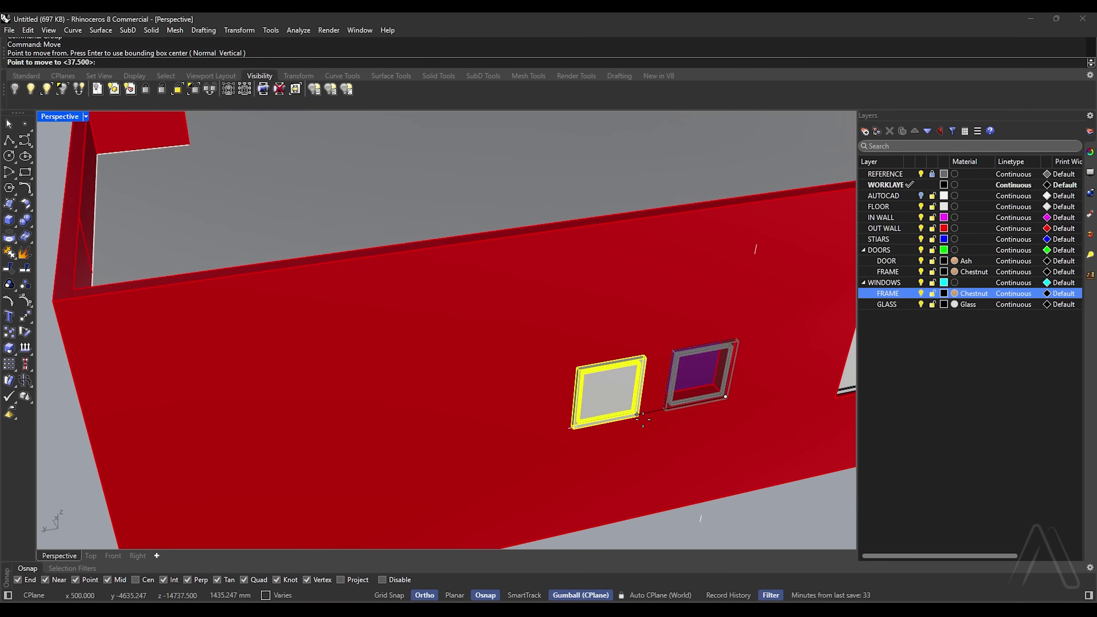
pyautogui.scroll(5, 643, 419)
pyautogui.click(694, 412)
# Copy the grouped small window to the corner of the other small opening in the outer wall.
pyautogui.scroll(-3, 691, 412)
pyautogui.write('Copy')
pyautogui.press('Return')
pyautogui.click(677, 407)
pyautogui.scroll(-5, 702, 425)
pyautogui.scroll(6, 423, 380)
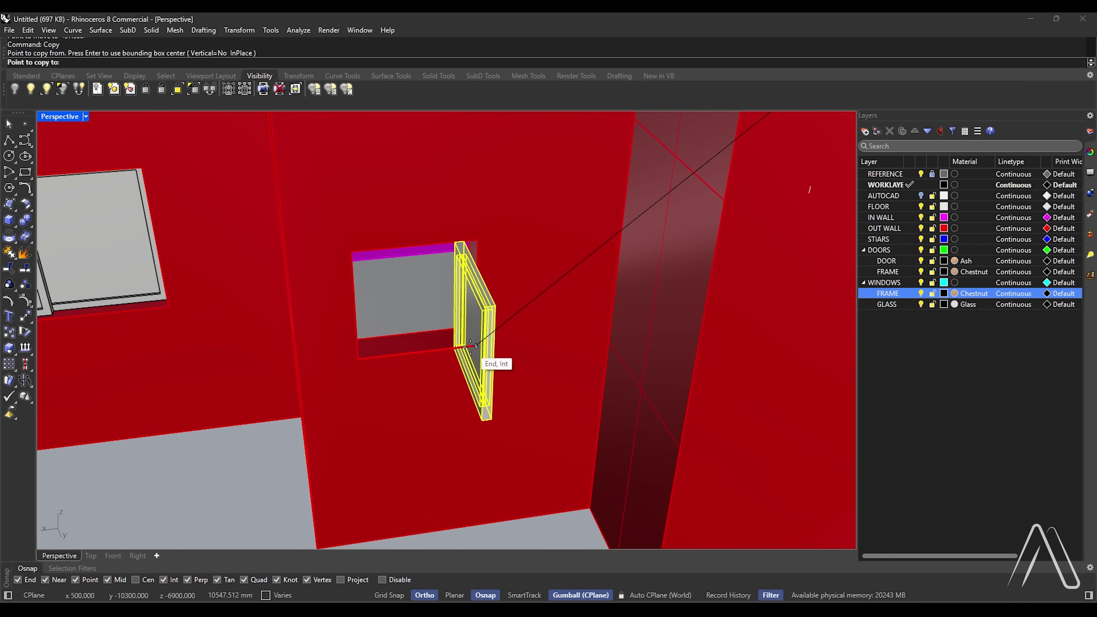
pyautogui.click(476, 346)
pyautogui.scroll(-4, 514, 369)
pyautogui.rightClick(510, 367)
pyautogui.scroll(3, 510, 368)
# Rotate the copied small window so that it is parallel to the wall of its new opening.
pyautogui.click(508, 382)
pyautogui.moveTo(482, 400); pyautogui.dragTo(541, 390, button='right')
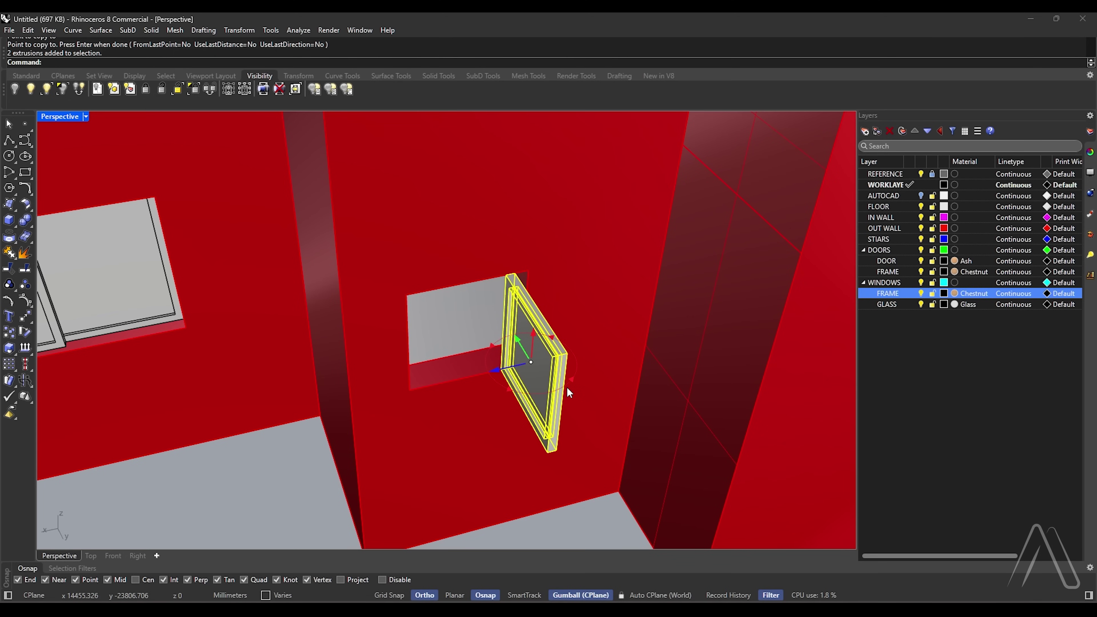
pyautogui.moveTo(567, 387); pyautogui.dragTo(504, 398)
# Move the rotated small window by its bottom corner into the wall opening.
pyautogui.write('Move')
pyautogui.press('Return')
pyautogui.moveTo(416, 408); pyautogui.dragTo(502, 422, button='right')
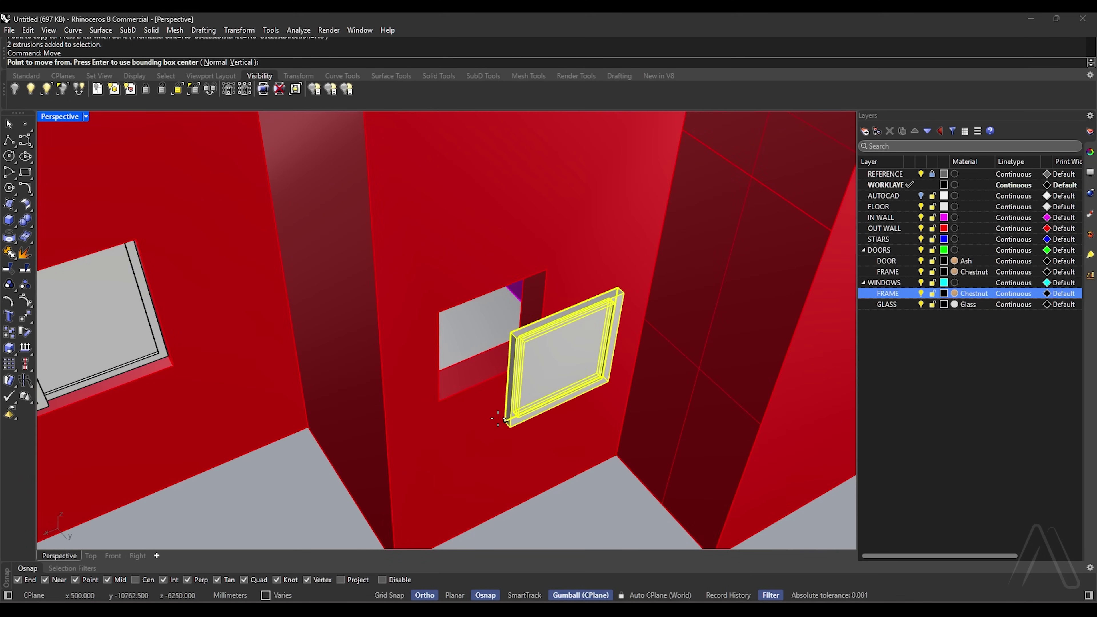
pyautogui.scroll(6, 505, 422)
pyautogui.click(529, 432)
pyautogui.scroll(-7, 529, 432)
pyautogui.moveTo(605, 432); pyautogui.dragTo(231, 389, button='right')
pyautogui.scroll(7, 398, 430)
pyautogui.click(387, 455)
pyautogui.scroll(-10, 471, 448)
pyautogui.press('Escape')
# Draw a vertical rectangle over the side door opening and hide the FLOOR layer.
pyautogui.scroll(4, 531, 410)
pyautogui.rightClick(531, 409)
pyautogui.press('Escape')
pyautogui.scroll(4, 435, 385)
pyautogui.moveTo(531, 409); pyautogui.dragTo(438, 388, button='right')
pyautogui.scroll(2, 431, 380)
pyautogui.write('rec')
pyautogui.press('Return')
pyautogui.click(392, 156)
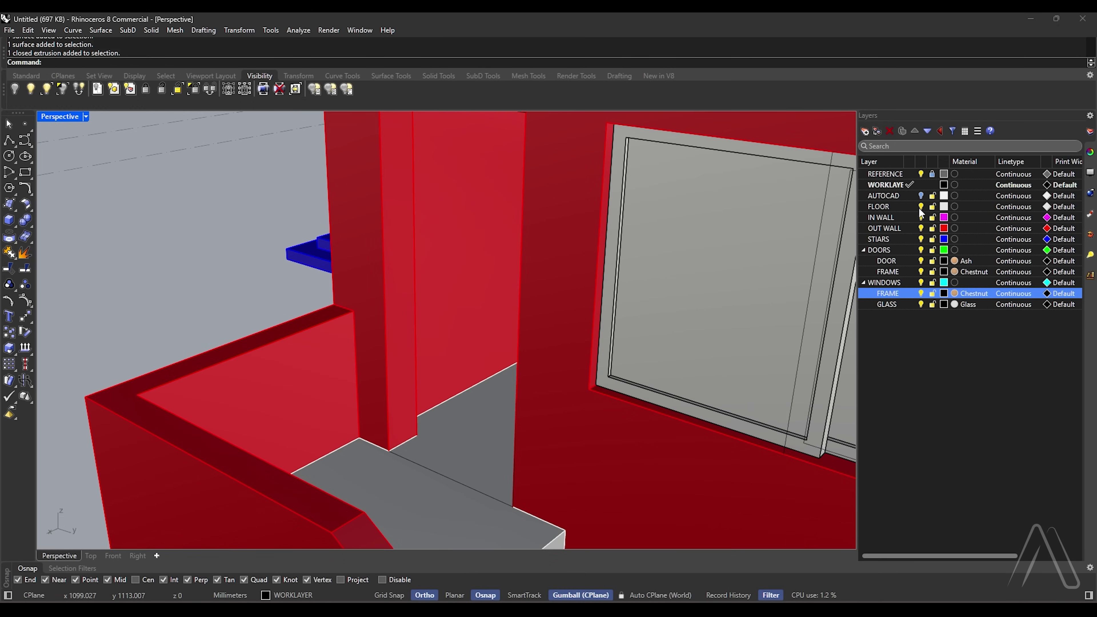
pyautogui.click(921, 206)
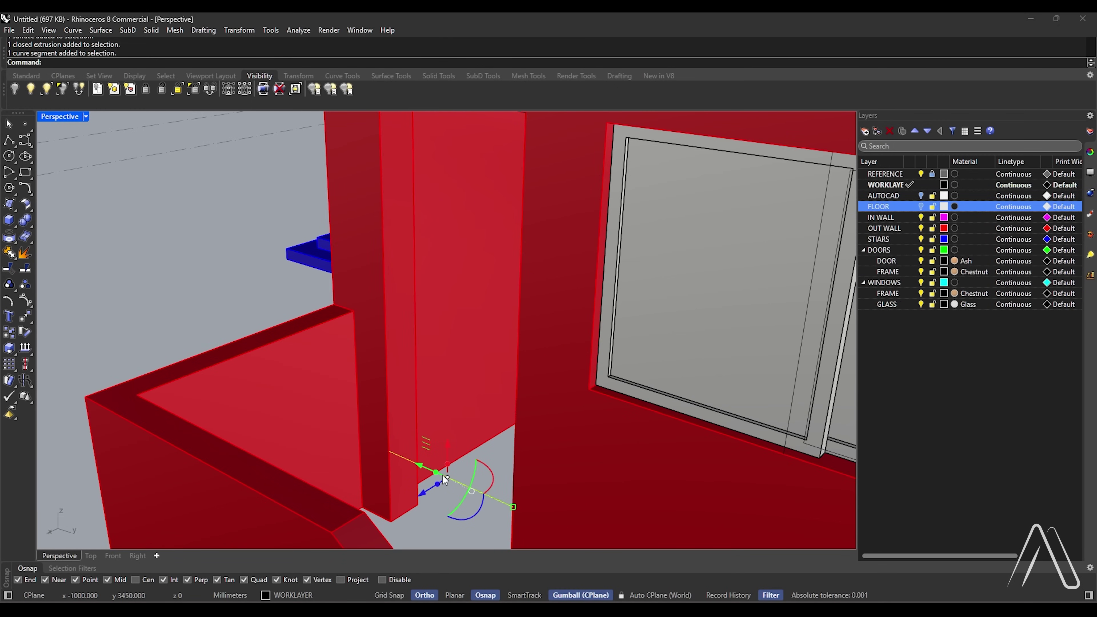
# Delete the door rectangle's bottom edge and offset the remaining curve inward by 75 mm with flat caps.
pyautogui.click(387, 420)
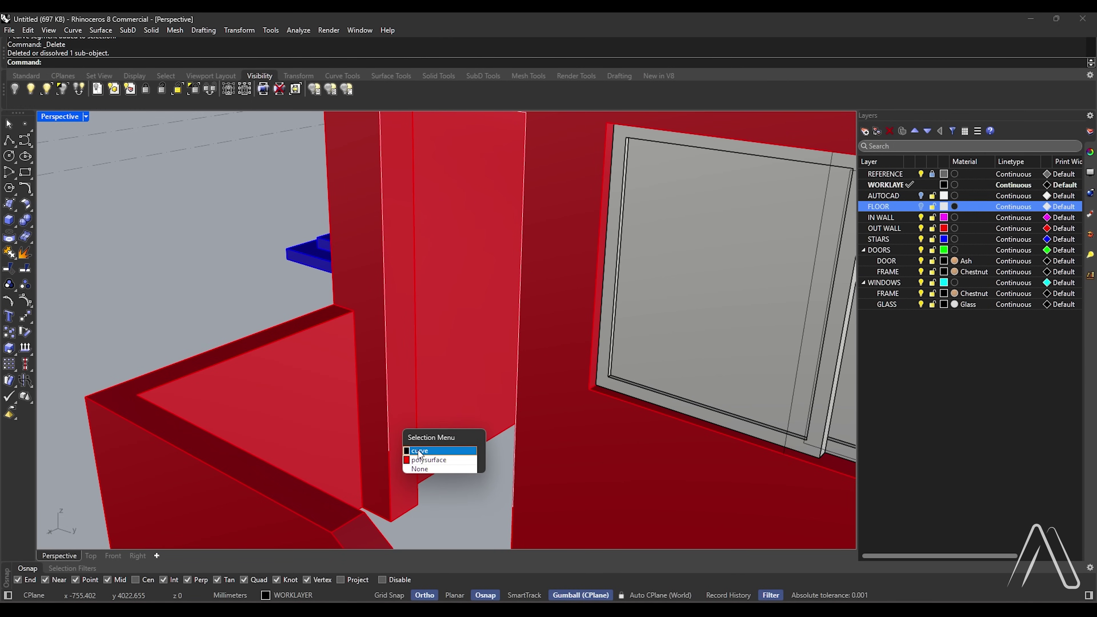
pyautogui.click(418, 451)
pyautogui.scroll(-2, 451, 453)
pyautogui.write('Offset')
pyautogui.press('Return')
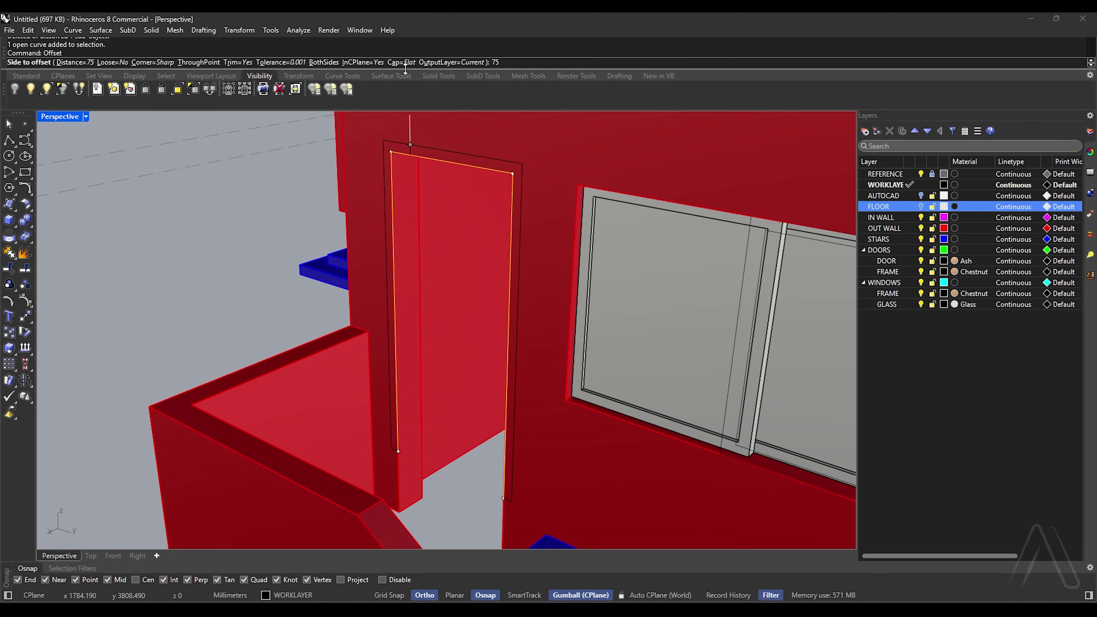
pyautogui.click(429, 383)
pyautogui.moveTo(429, 383); pyautogui.dragTo(394, 471, button='right')
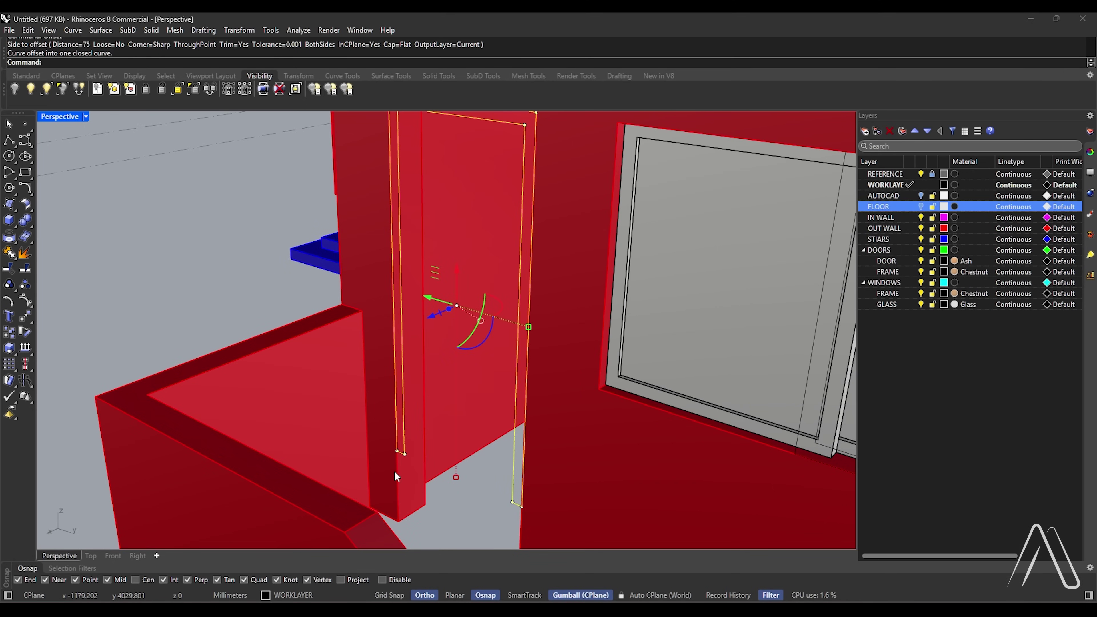
# Move the door frame profile 150 mm into the thickness of the wall.
pyautogui.press('Return')
pyautogui.scroll(1, 605, 391)
pyautogui.scroll(-3, 605, 391)
pyautogui.scroll(4, 416, 444)
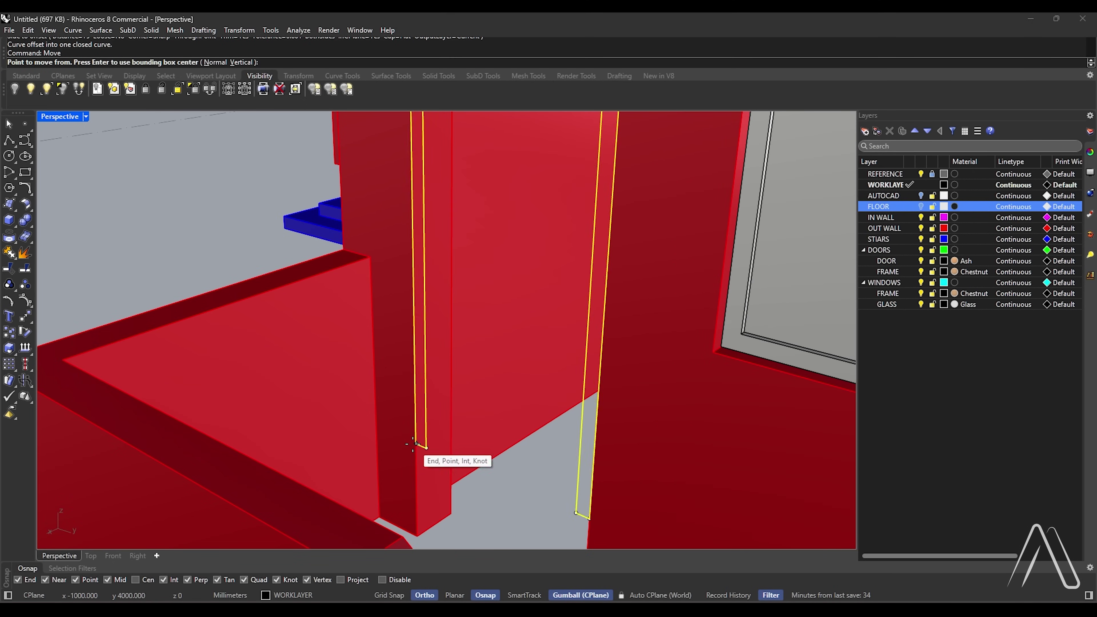
pyautogui.click(416, 444)
pyautogui.write('150')
pyautogui.press('Return')
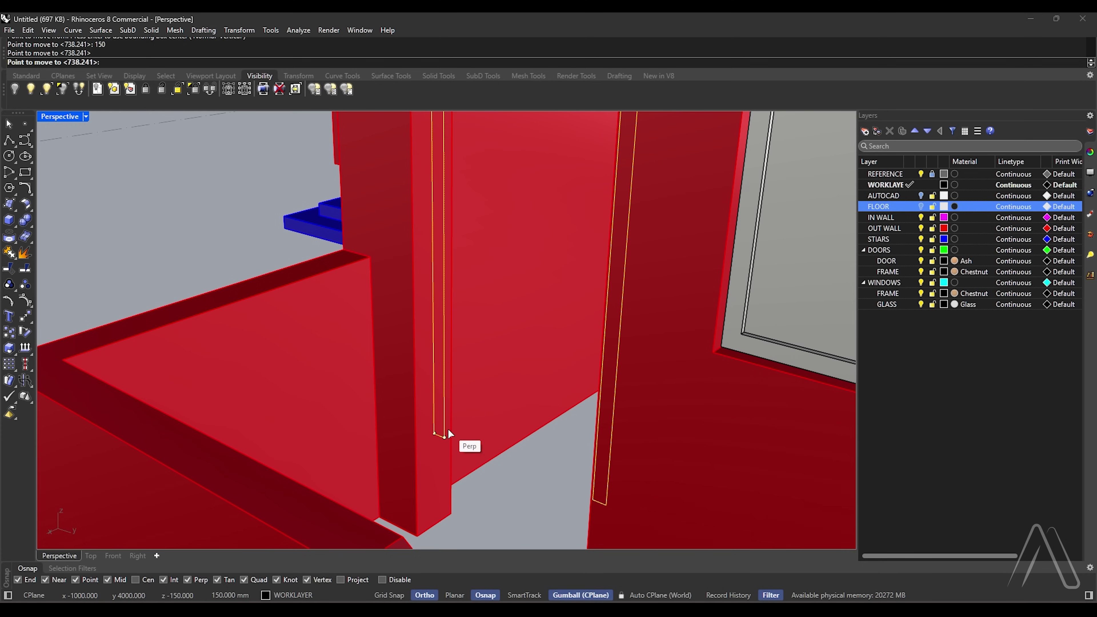
# Extrude the door frame profile by 75 mm to both sides as a solid.
pyautogui.write('ExtrudeCrv')
pyautogui.press('Return')
pyautogui.write('b')
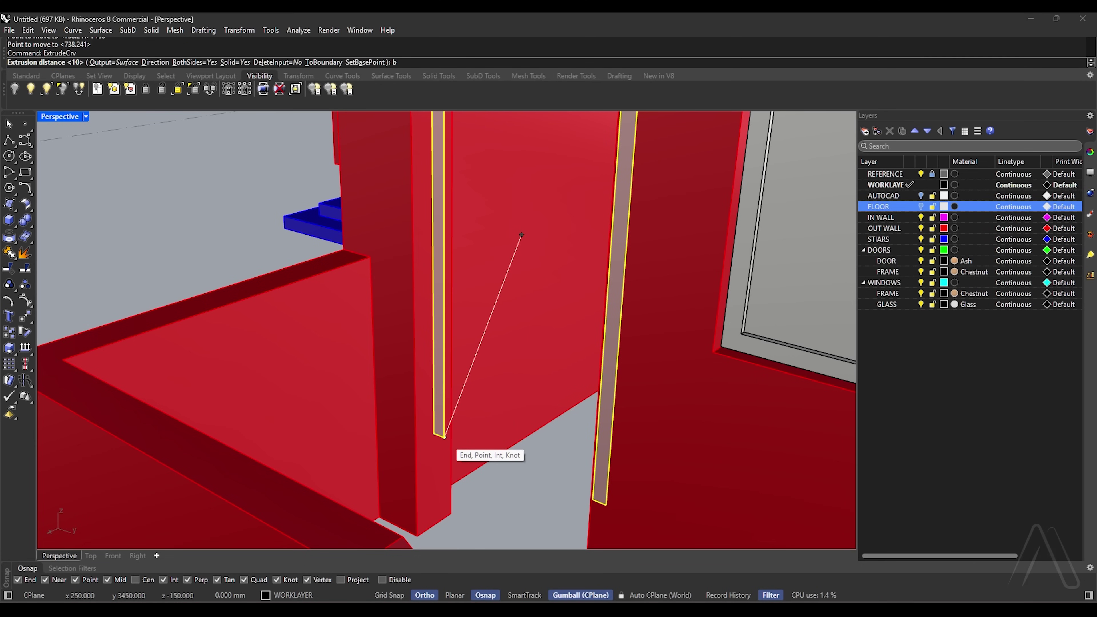
pyautogui.moveTo(445, 440); pyautogui.dragTo(421, 454, button='right')
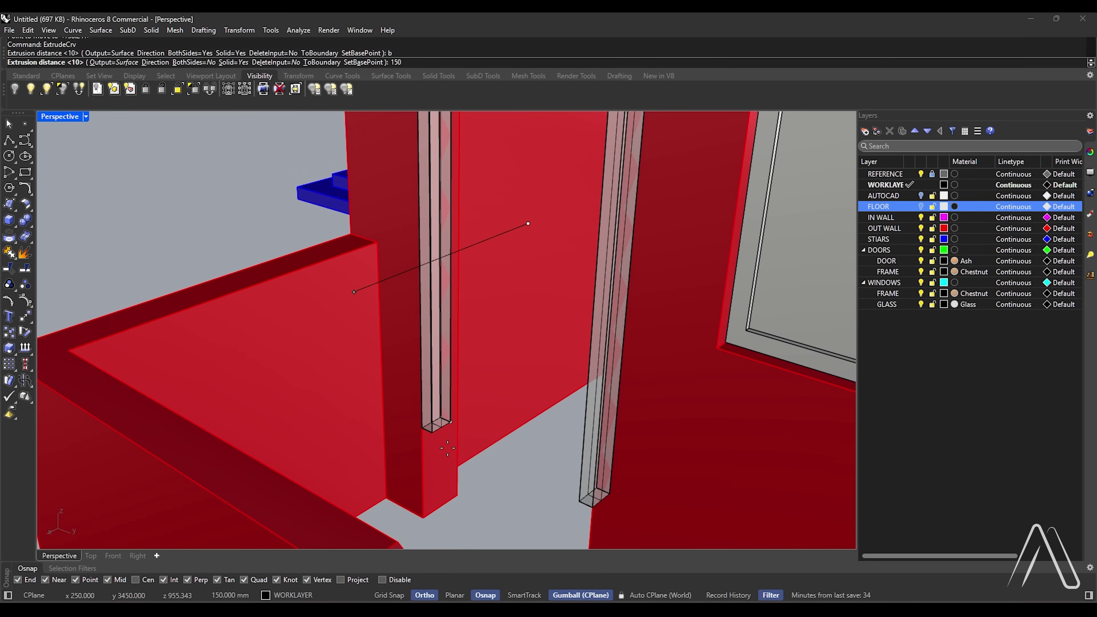
pyautogui.write('b')
pyautogui.press('Return')
pyautogui.write('75')
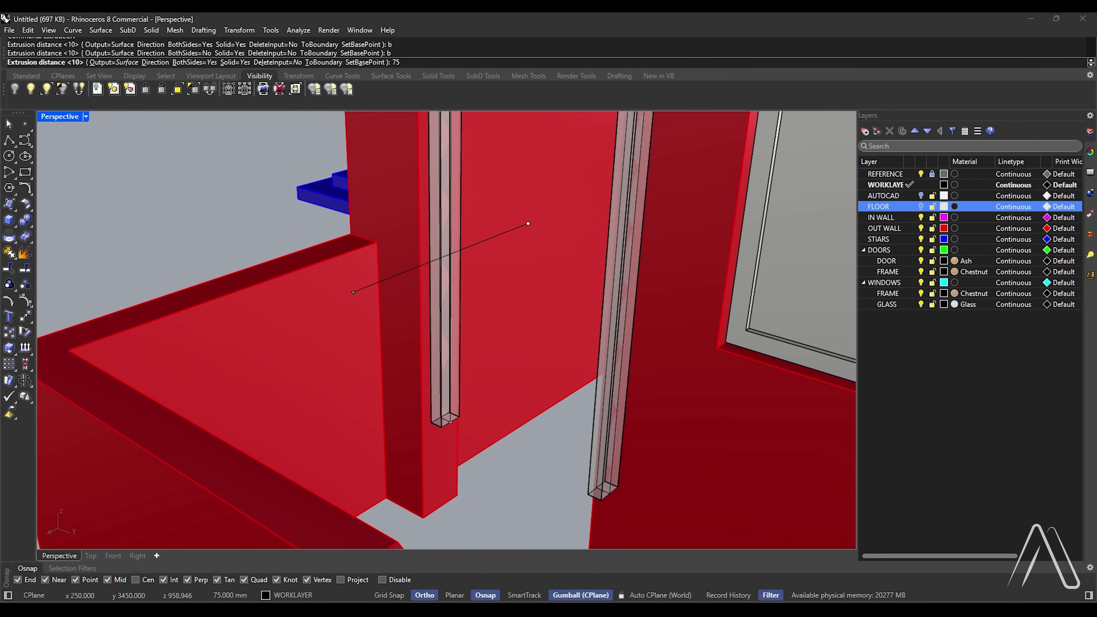
pyautogui.press('Return')
# Draw a rectangle between opposite inner corners of the door frame as the door panel's outline.
pyautogui.moveTo(450, 426)
pyautogui.mouseDown(button='right')
pyautogui.moveTo(460, 430)
pyautogui.moveTo(430, 409)
pyautogui.moveTo(450, 429)
pyautogui.moveTo(468, 426)
pyautogui.mouseUp(button='right')
pyautogui.write('Rec')
pyautogui.scroll(-2, 443, 403)
pyautogui.moveTo(443, 404); pyautogui.dragTo(425, 216, button='right')
pyautogui.scroll(6, 421, 263)
pyautogui.scroll(4, 425, 372)
pyautogui.click(422, 363)
pyautogui.scroll(-6, 426, 355)
pyautogui.moveTo(426, 355); pyautogui.dragTo(508, 411, button='right')
pyautogui.scroll(5, 493, 406)
pyautogui.click(551, 398)
pyautogui.scroll(-2, 584, 431)
pyautogui.scroll(-4, 583, 432)
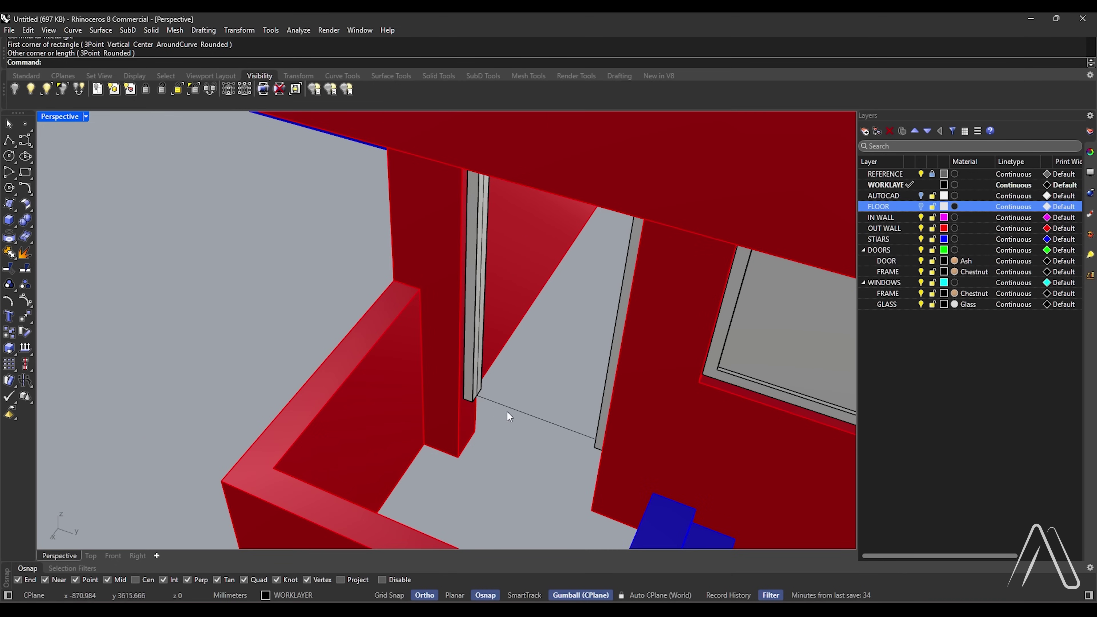
# Extrude the door panel's rectangle to both sides as a thin solid.
pyautogui.click(509, 408)
pyautogui.scroll(5, 523, 414)
pyautogui.write('ExtrudeCrv')
pyautogui.press('Return')
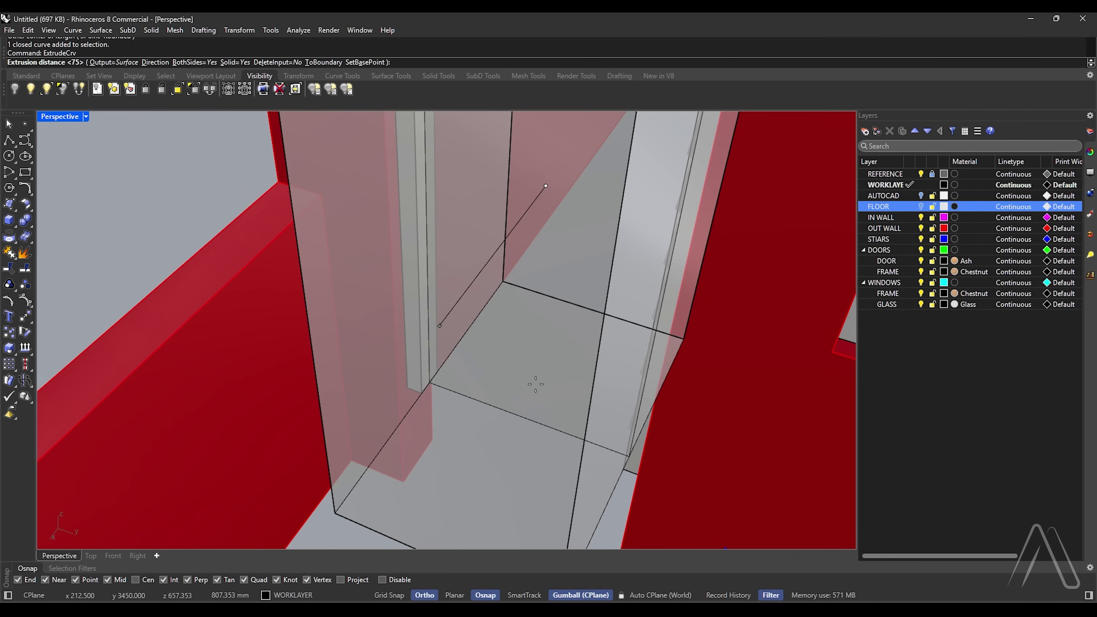
pyautogui.scroll(-2, 536, 385)
pyautogui.scroll(-3, 535, 382)
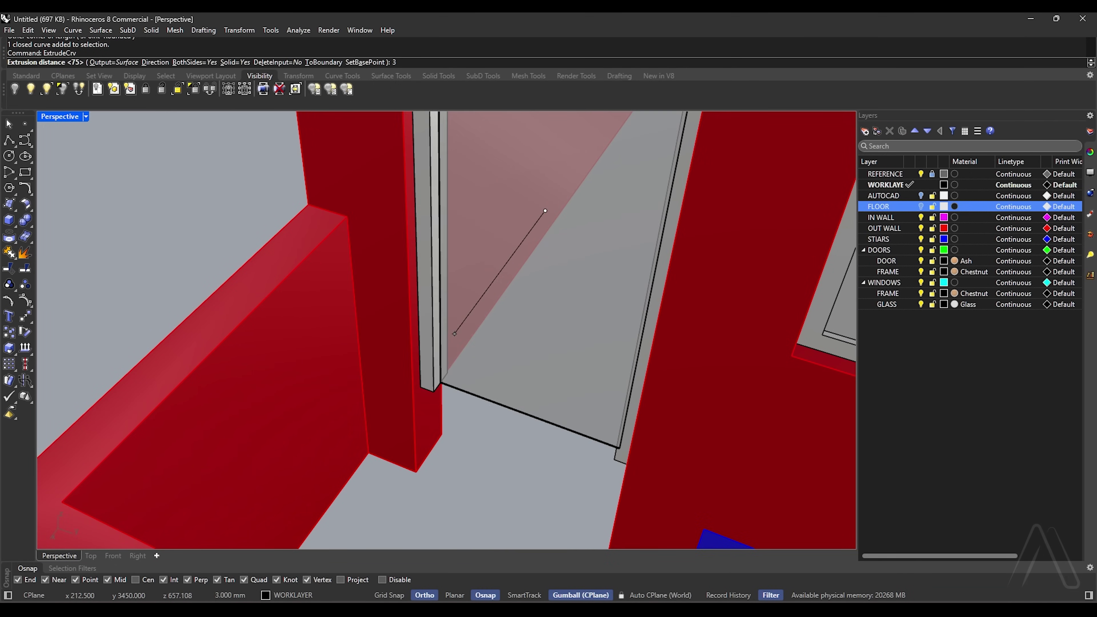
pyautogui.press('Return')
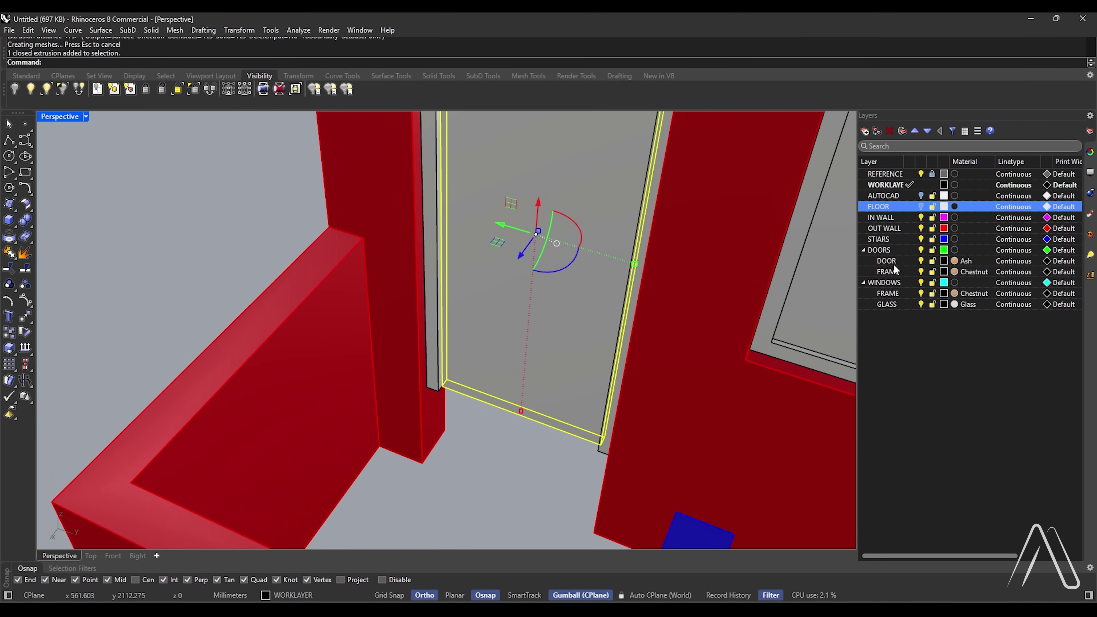
# Assign the door panel to the DOOR layer and its frame to the FRAME layer under DOORS.
pyautogui.rightClick(893, 260)
pyautogui.click(924, 320)
pyautogui.scroll(3, 627, 286)
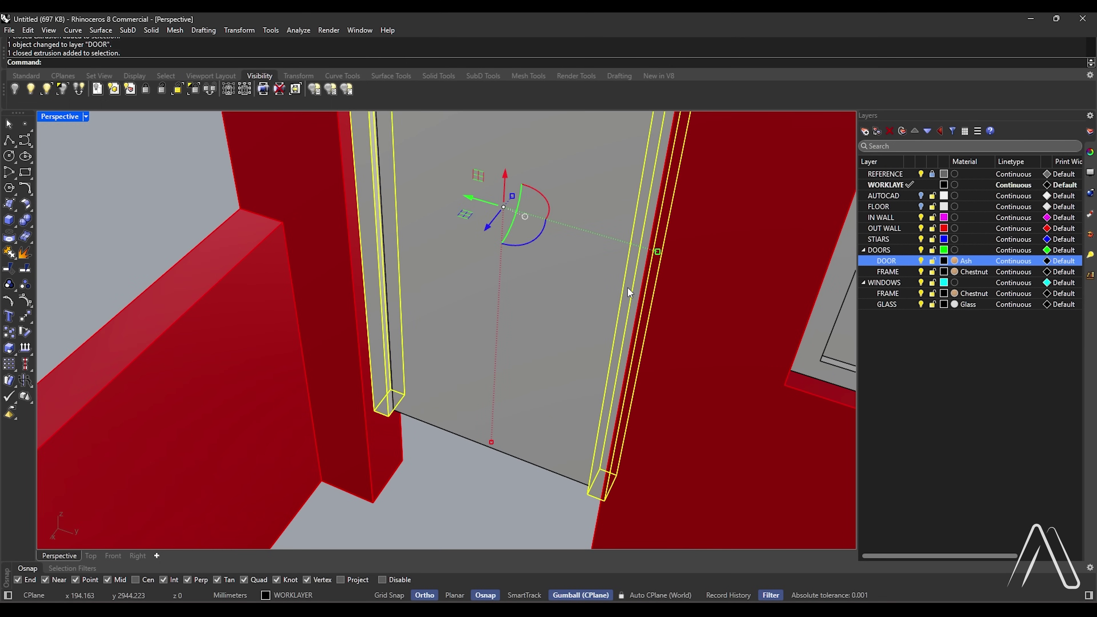
pyautogui.rightClick(888, 271)
pyautogui.click(924, 320)
pyautogui.scroll(3, 632, 382)
# Group the door panel with its frame.
pyautogui.write('D')
pyautogui.press('BackSpace')
pyautogui.write('Group')
pyautogui.press('Return')
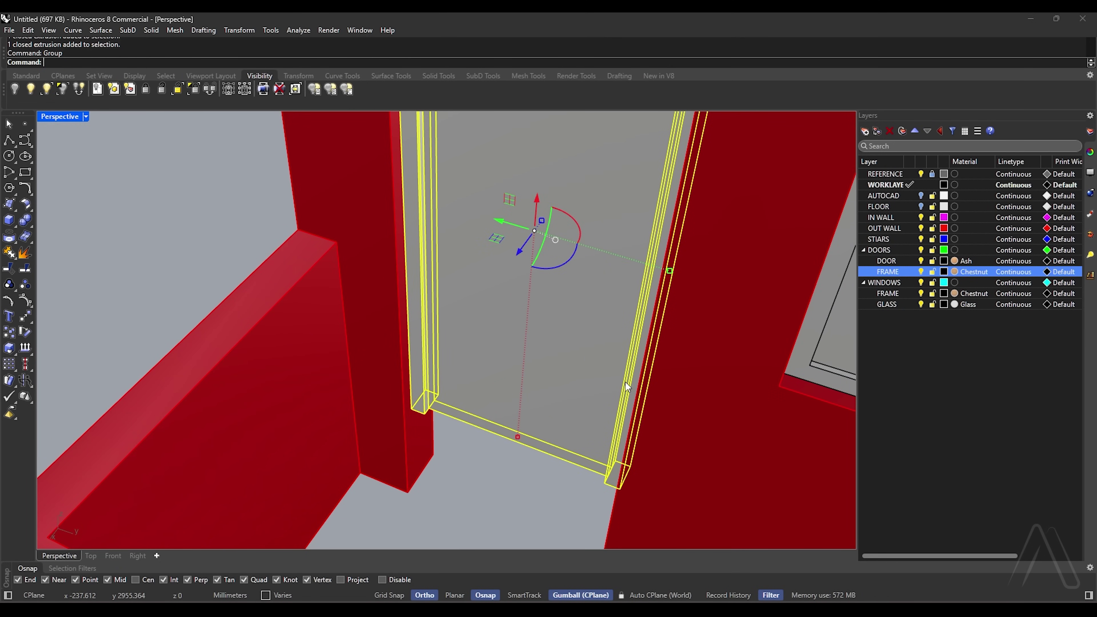
pyautogui.scroll(-2, 626, 383)
pyautogui.press('Escape')
# Select the grouped door and turn the FLOOR layer back on.
pyautogui.scroll(-3, 548, 386)
pyautogui.click(548, 386)
pyautogui.moveTo(548, 386); pyautogui.dragTo(621, 379, button='right')
pyautogui.scroll(-3, 620, 379)
pyautogui.scroll(4, 462, 405)
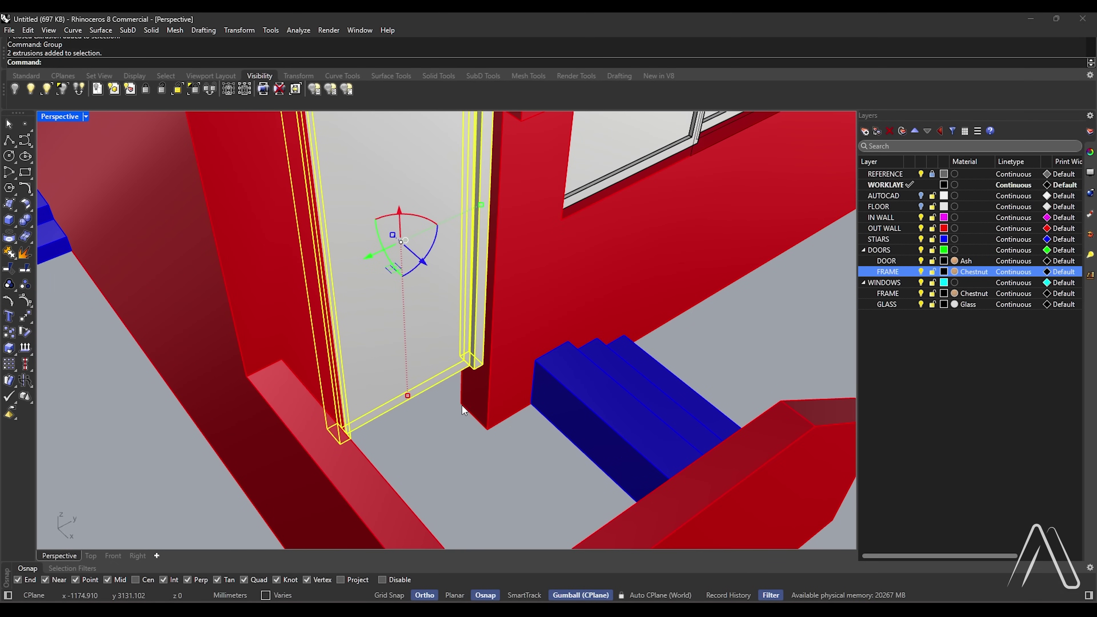
pyautogui.click(921, 206)
pyautogui.scroll(-2, 579, 338)
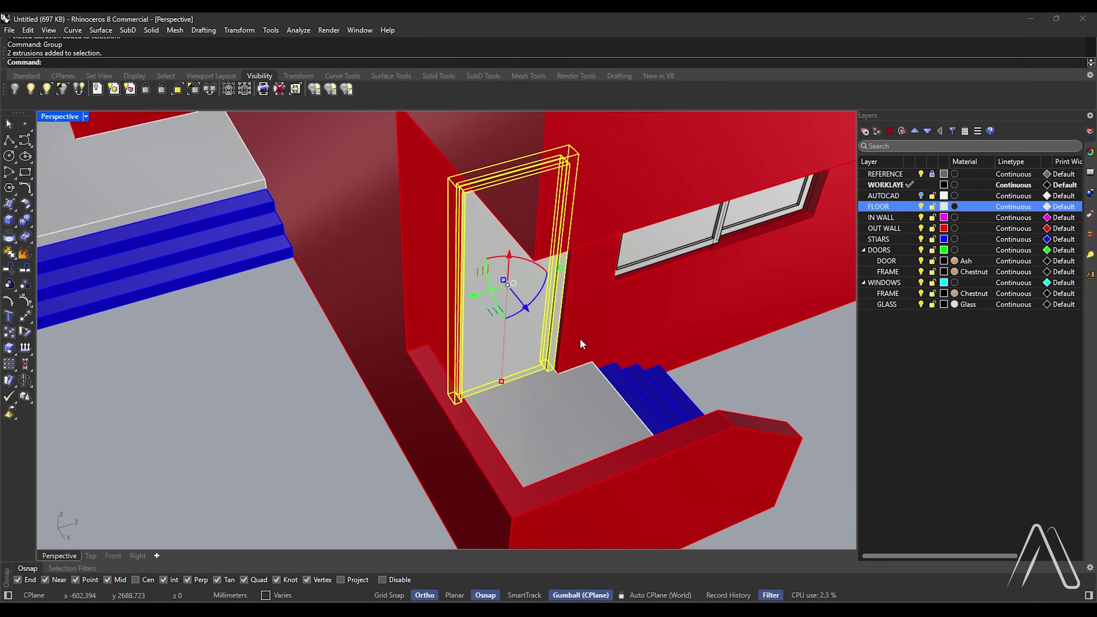
# Copy the grouped door from the side opening's floor-level corner to the main entrance opening above the wide steps.
pyautogui.scroll(3, 557, 372)
pyautogui.write('co')
pyautogui.press('Return')
pyautogui.scroll(1, 561, 378)
pyautogui.click(563, 377)
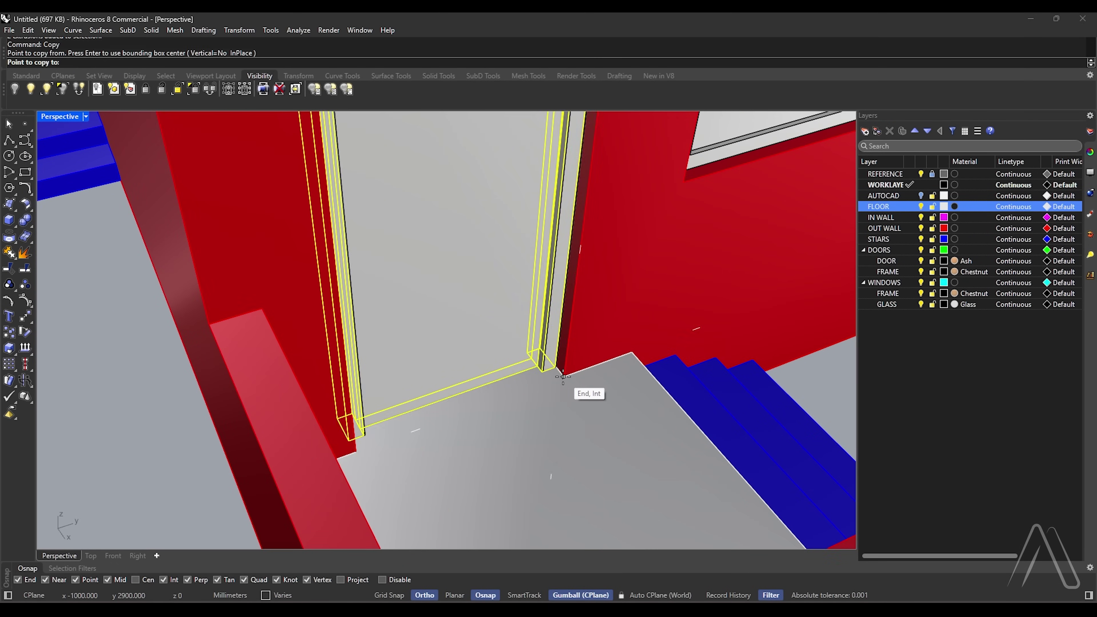
pyautogui.scroll(-5, 540, 376)
pyautogui.scroll(5, 410, 271)
pyautogui.click(414, 269)
pyautogui.press('Return')
pyautogui.scroll(-8, 432, 302)
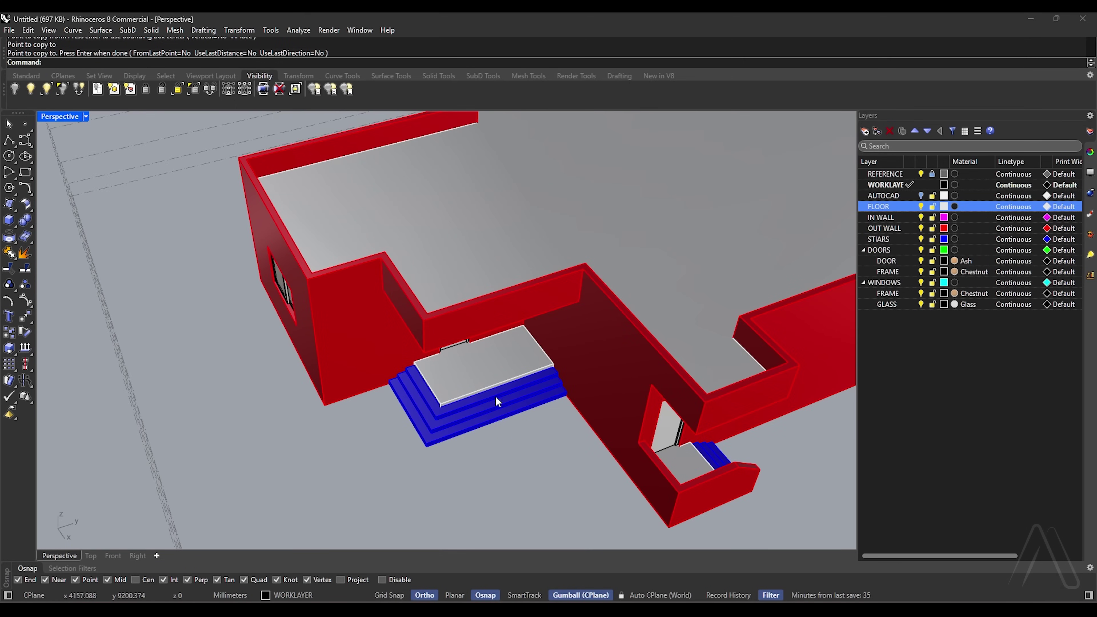
# Switch the Perspective viewport to the Rendered display mode and inspect the house from outside.
pyautogui.scroll(2, 294, 180)
pyautogui.click(87, 117)
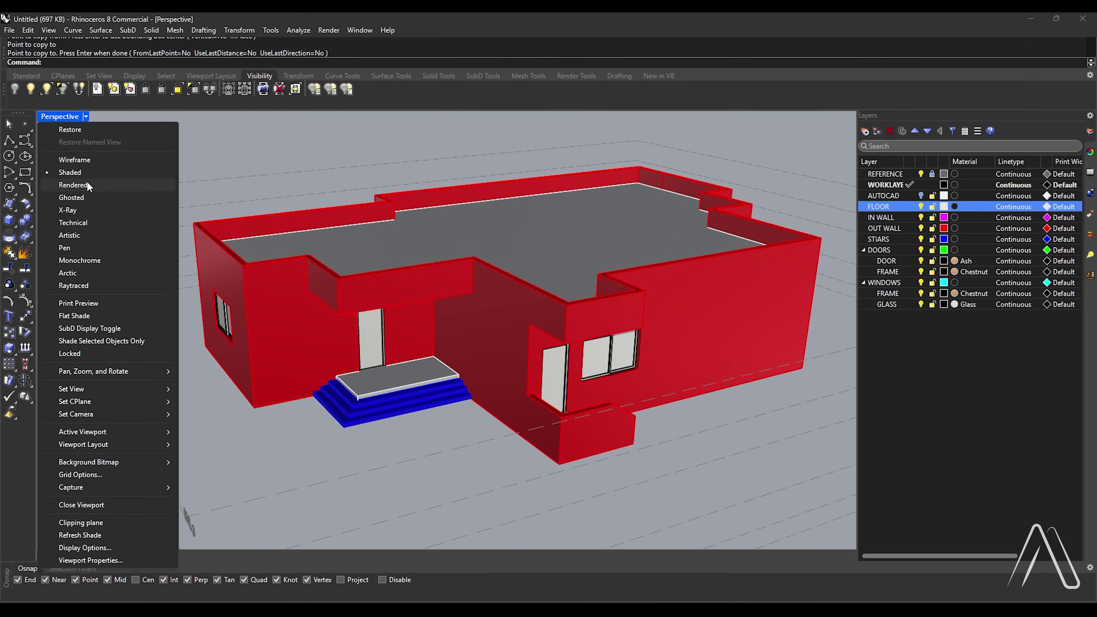
pyautogui.click(86, 181)
pyautogui.moveTo(481, 268); pyautogui.dragTo(540, 281, button='right')
pyautogui.scroll(3, 459, 251)
pyautogui.moveTo(459, 251); pyautogui.dragTo(449, 258, button='right')
pyautogui.scroll(-3, 511, 278)
pyautogui.scroll(3, 470, 265)
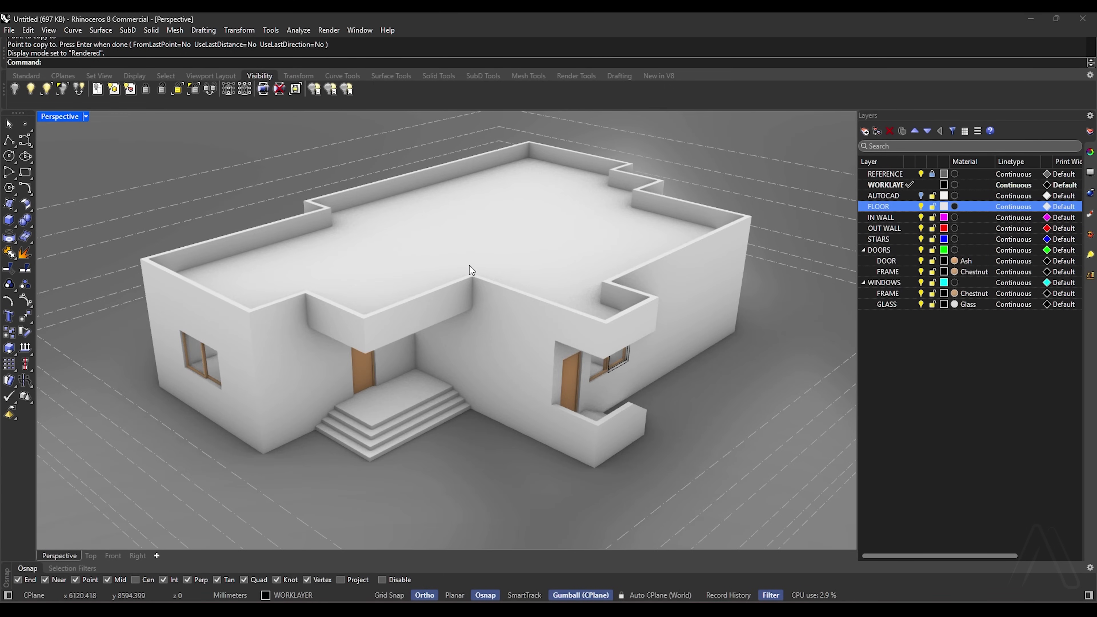
# Create a clipping plane in the Top view that covers the whole floor plan.
pyautogui.doubleClick(54, 120)
pyautogui.doubleClick(47, 121)
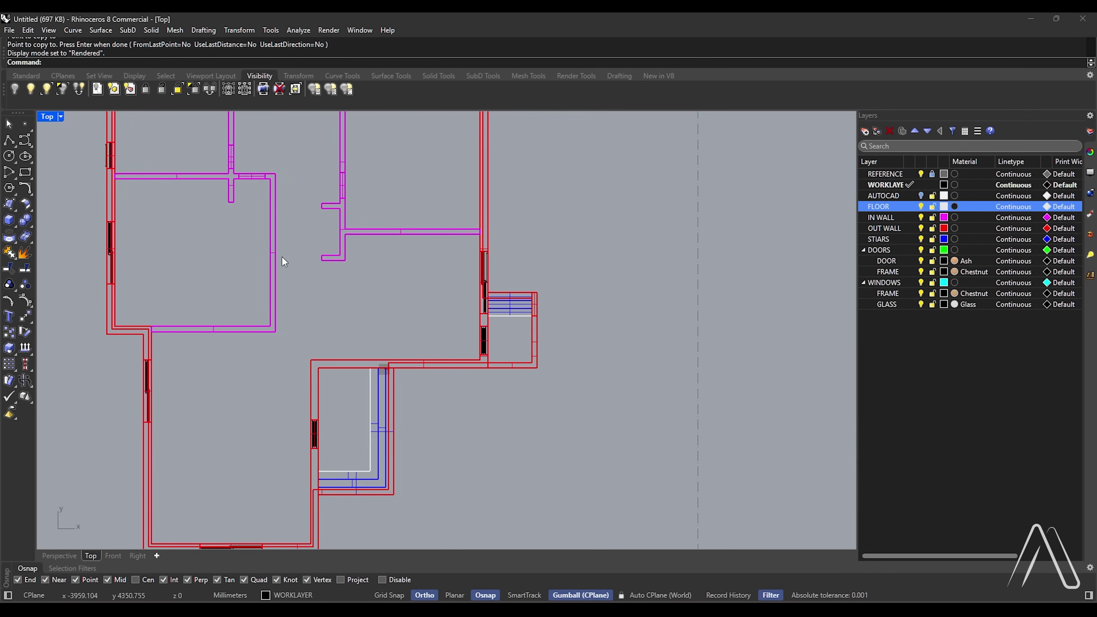
pyautogui.scroll(-4, 259, 242)
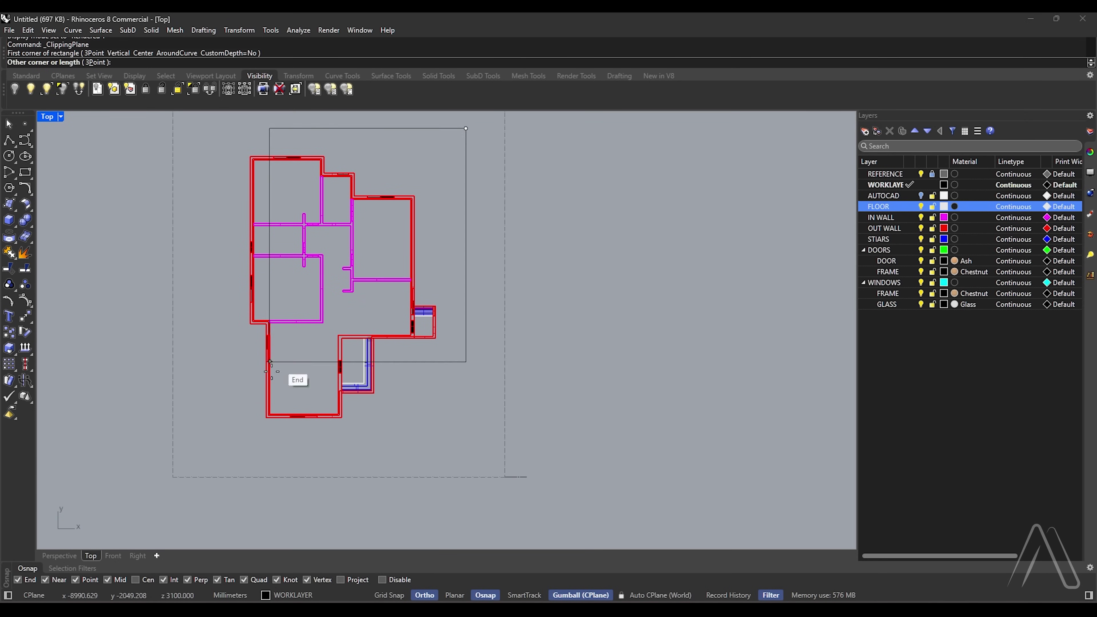
pyautogui.click(204, 443)
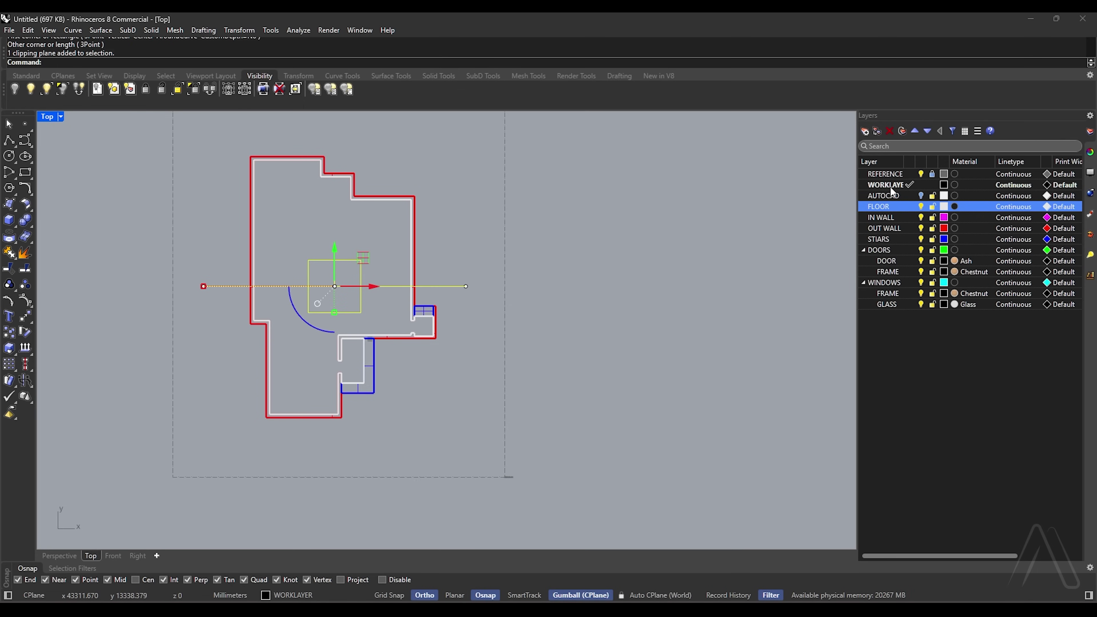
# Apply the clipping plane to the Perspective view too and position it to cut the walls just below door-and-window height.
pyautogui.click(1091, 153)
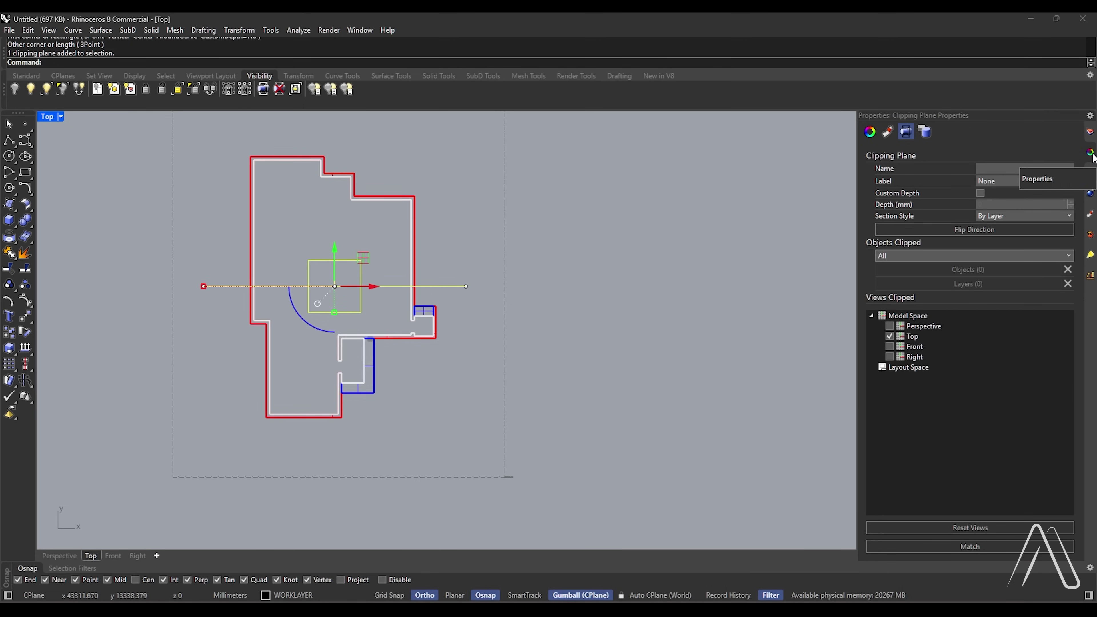
pyautogui.doubleClick(48, 116)
pyautogui.moveTo(674, 197); pyautogui.dragTo(672, 156)
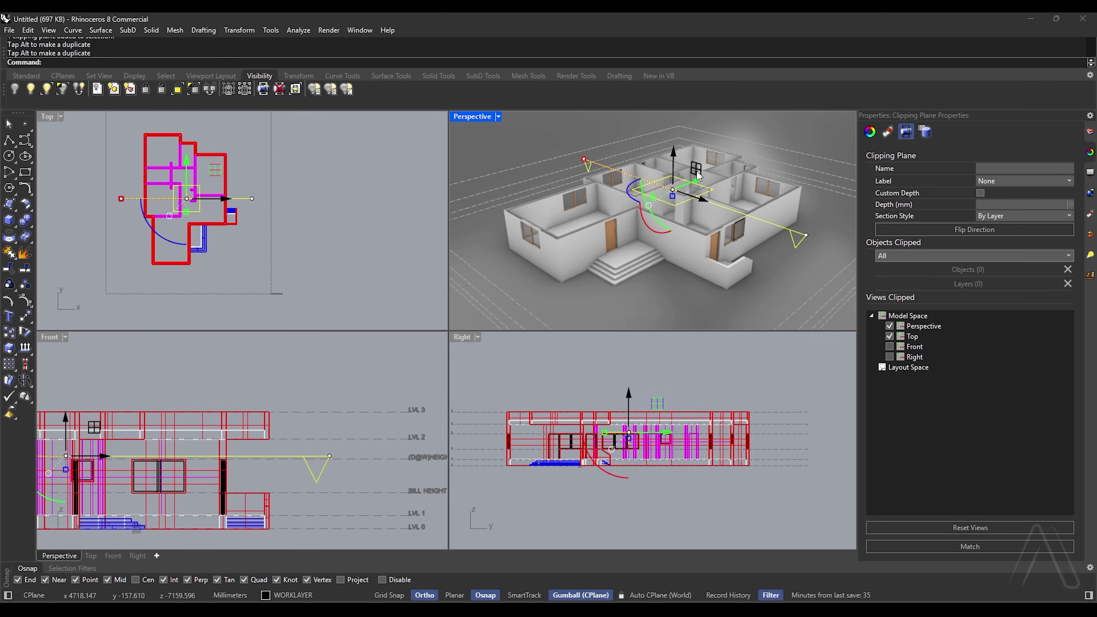
pyautogui.scroll(6, 691, 199)
pyautogui.moveTo(691, 199); pyautogui.dragTo(667, 203, button='right')
pyautogui.moveTo(540, 167); pyautogui.dragTo(541, 180)
pyautogui.scroll(-7, 692, 216)
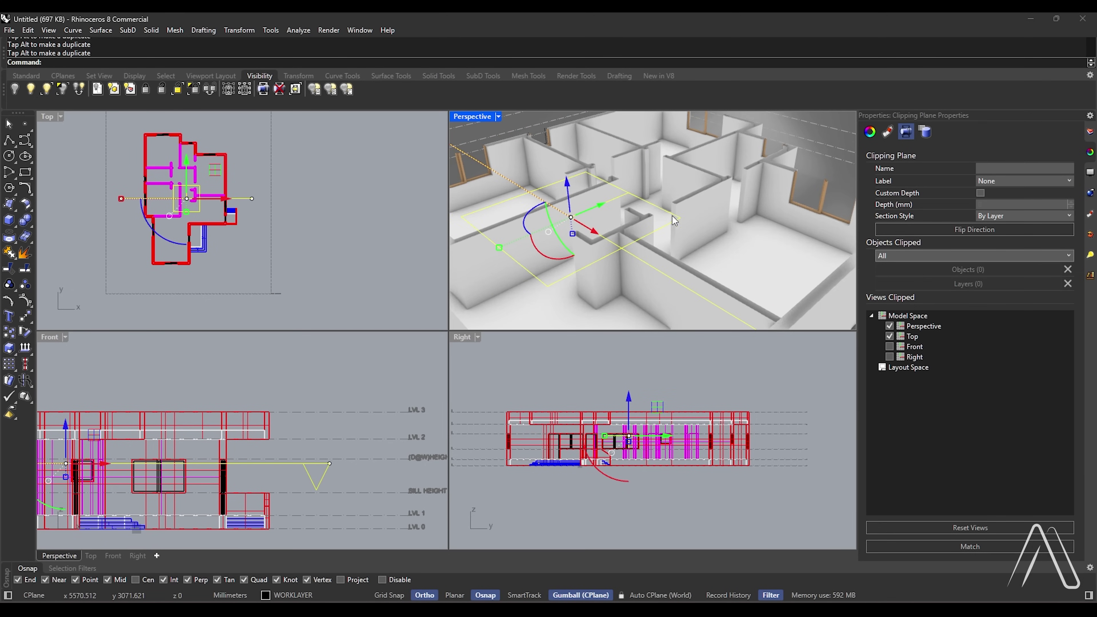
# Deselect the clipping plane and select the grouped side door in the Top view.
pyautogui.scroll(12, 181, 201)
pyautogui.press('Escape')
pyautogui.scroll(4, 388, 270)
pyautogui.moveTo(434, 269); pyautogui.dragTo(403, 278)
pyautogui.scroll(-5, 376, 290)
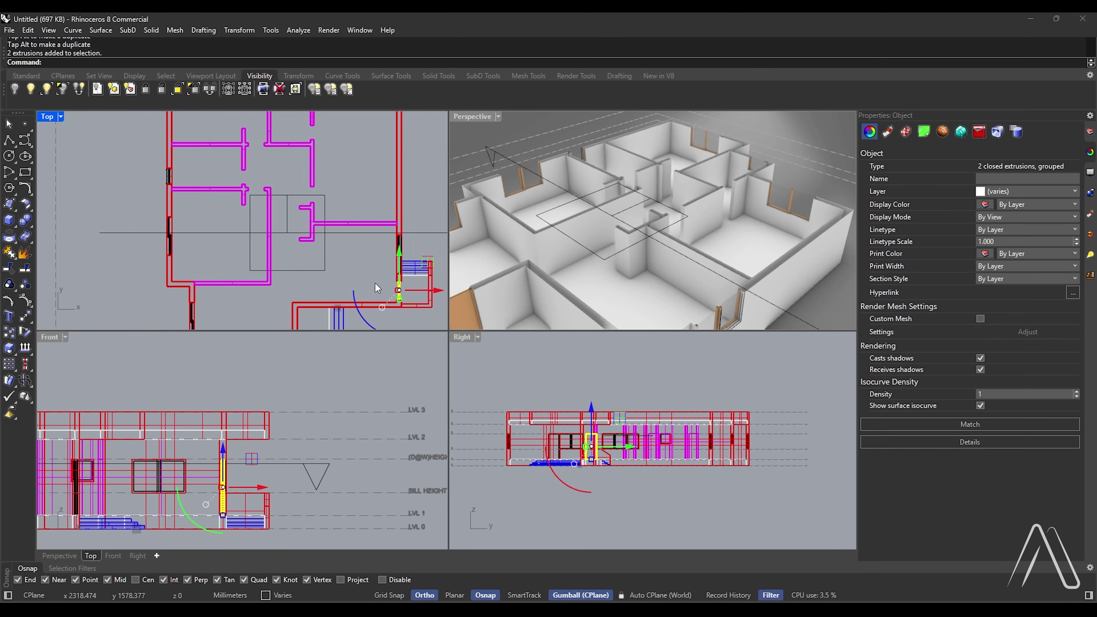
pyautogui.scroll(3, 397, 280)
pyautogui.write('Co')
pyautogui.scroll(8, 407, 290)
pyautogui.press('Return')
pyautogui.click(379, 290)
pyautogui.press('Escape')
# Copy the side door to the midpoint of the inner wall's end at an interior doorway and select the copy.
pyautogui.press('Return')
pyautogui.click(374, 286)
pyautogui.scroll(4, 380, 290)
pyautogui.scroll(-5, 384, 299)
pyautogui.scroll(4, 320, 247)
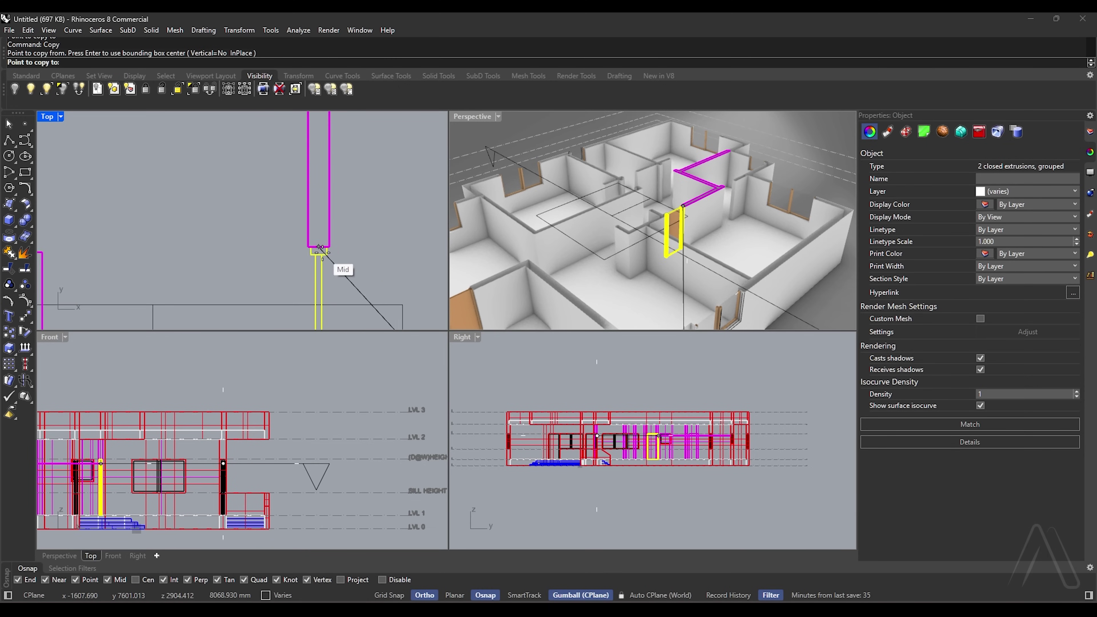
pyautogui.scroll(-6, 328, 251)
pyautogui.press('Return')
pyautogui.scroll(4, 372, 282)
pyautogui.click(356, 282)
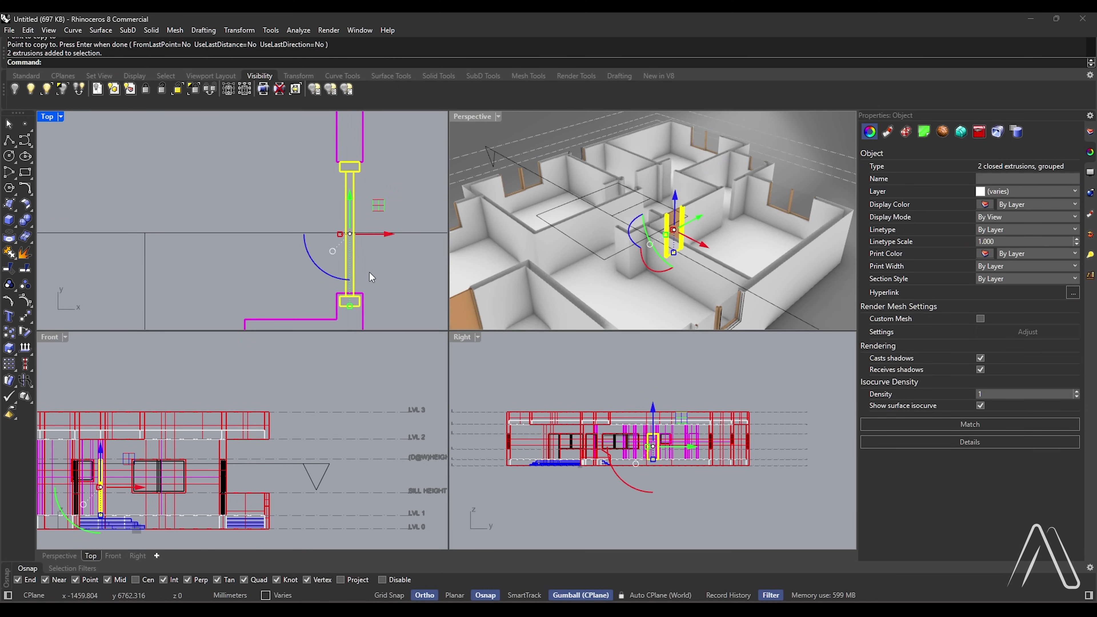
# Scale the copied door in one direction so its frame spans the full width of the interior doorway.
pyautogui.press('Escape')
pyautogui.write('sca')
pyautogui.click(65, 82)
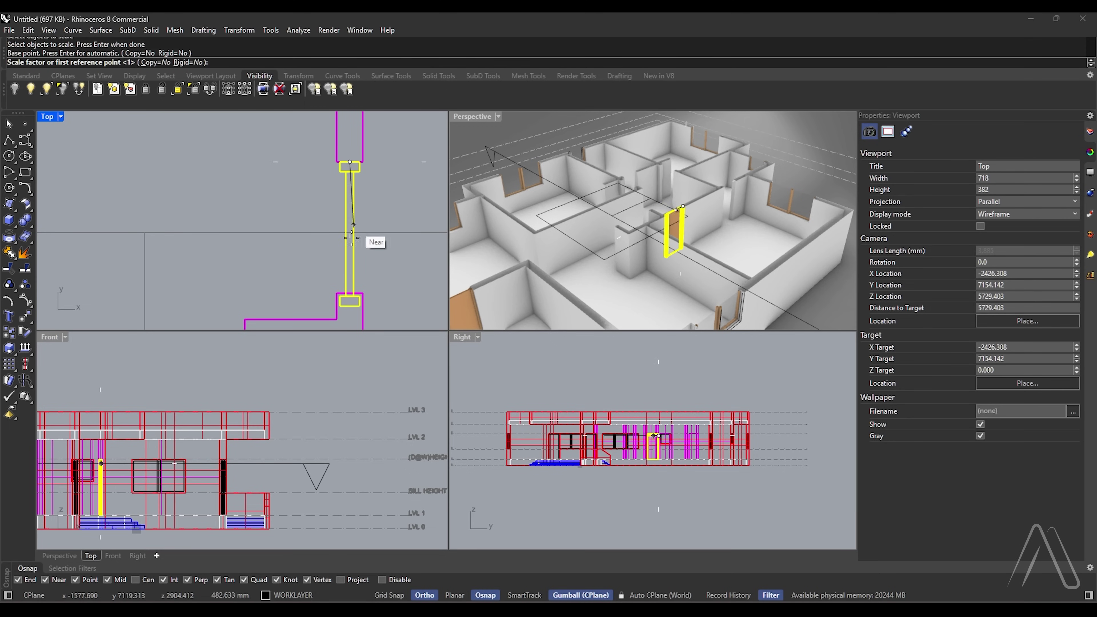
pyautogui.click(350, 292)
pyautogui.scroll(-4, 389, 292)
pyautogui.click(372, 280)
# Copy the fitted door from its frame-end midpoint to the wall-end midpoint at the next interior doorway.
pyautogui.scroll(-3, 372, 280)
pyautogui.write('co')
pyautogui.press('Return')
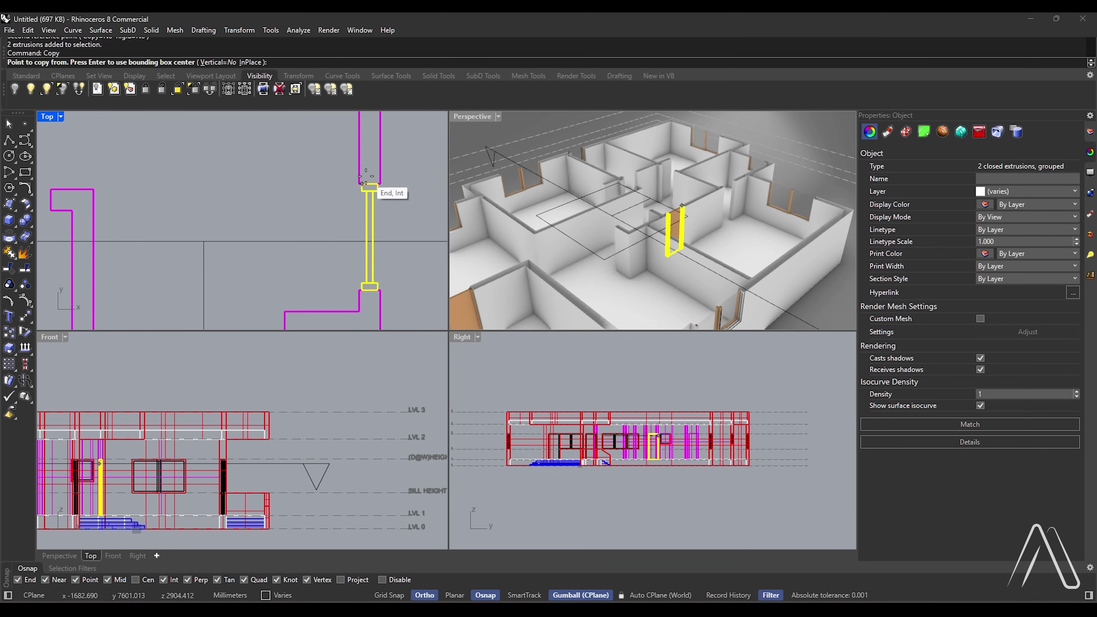
pyautogui.click(369, 185)
pyautogui.scroll(-4, 385, 251)
pyautogui.scroll(-4, 386, 252)
pyautogui.scroll(6, 360, 184)
pyautogui.click(339, 174)
pyautogui.press('Escape')
# Stretch the newly placed door in one direction from its upper frame end to fit its opening.
pyautogui.click(340, 210)
pyautogui.write('sc')
pyautogui.press('Down')
pyautogui.press('Return')
pyautogui.click(339, 174)
pyautogui.click(340, 305)
pyautogui.click(339, 292)
# Copy the resized door from its frame-end midpoint to another doorway in the Top view.
pyautogui.scroll(-3, 413, 222)
pyautogui.write('co')
pyautogui.press('Return')
pyautogui.click(368, 189)
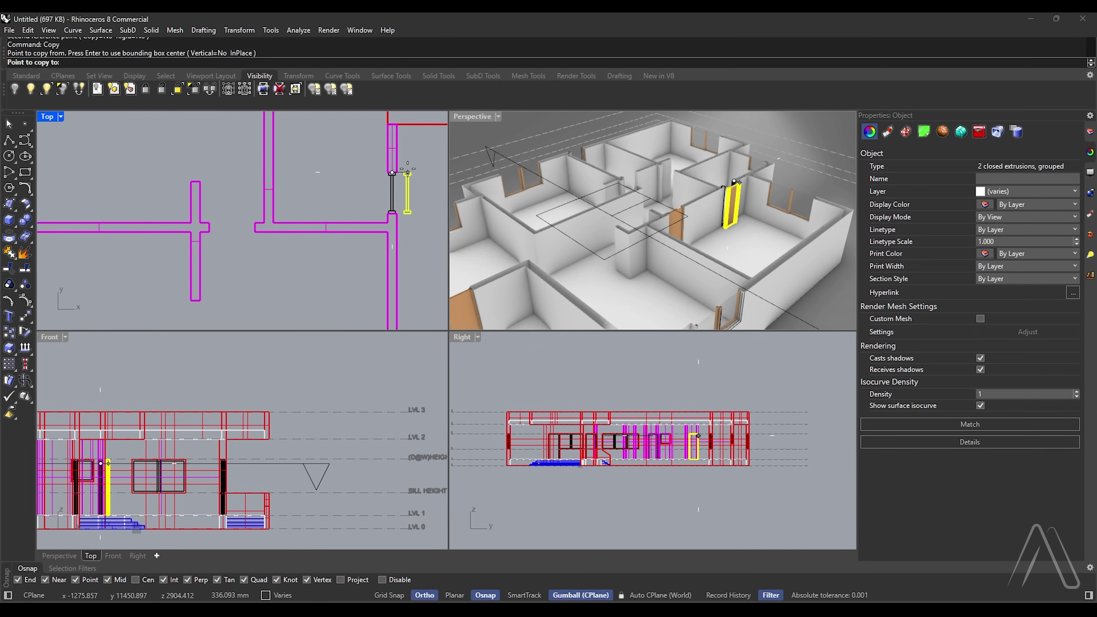
pyautogui.click(390, 269)
pyautogui.press('Return')
# Copy the door to the midpoint of the wall end at the perpendicular doorway and rotate it to span that opening.
pyautogui.click(391, 288)
pyautogui.scroll(4, 294, 169)
pyautogui.click(305, 209)
pyautogui.press('Return')
pyautogui.click(314, 243)
pyautogui.write('ro')
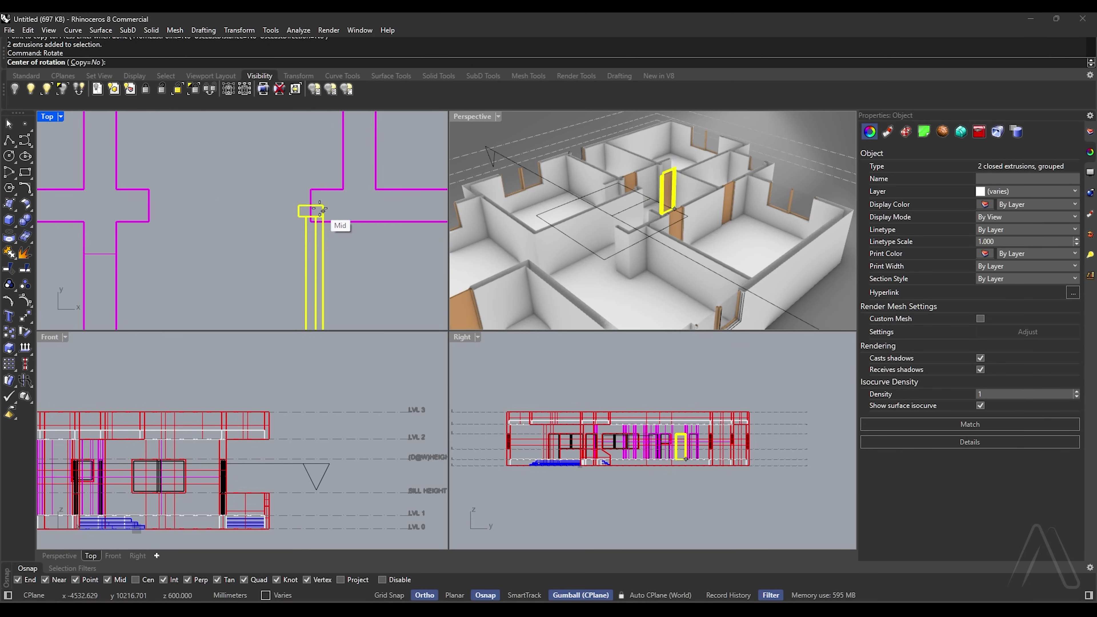
pyautogui.click(241, 216)
# Copy the rotated door from its frame-end midpoint to the remaining doorway running in the same direction.
pyautogui.write('co')
pyautogui.click(358, 211)
pyautogui.scroll(-5, 358, 211)
pyautogui.click(364, 255)
pyautogui.press('Return')
# Delete the clipping plane in the Perspective view so the house is no longer cut.
pyautogui.scroll(-4, 685, 254)
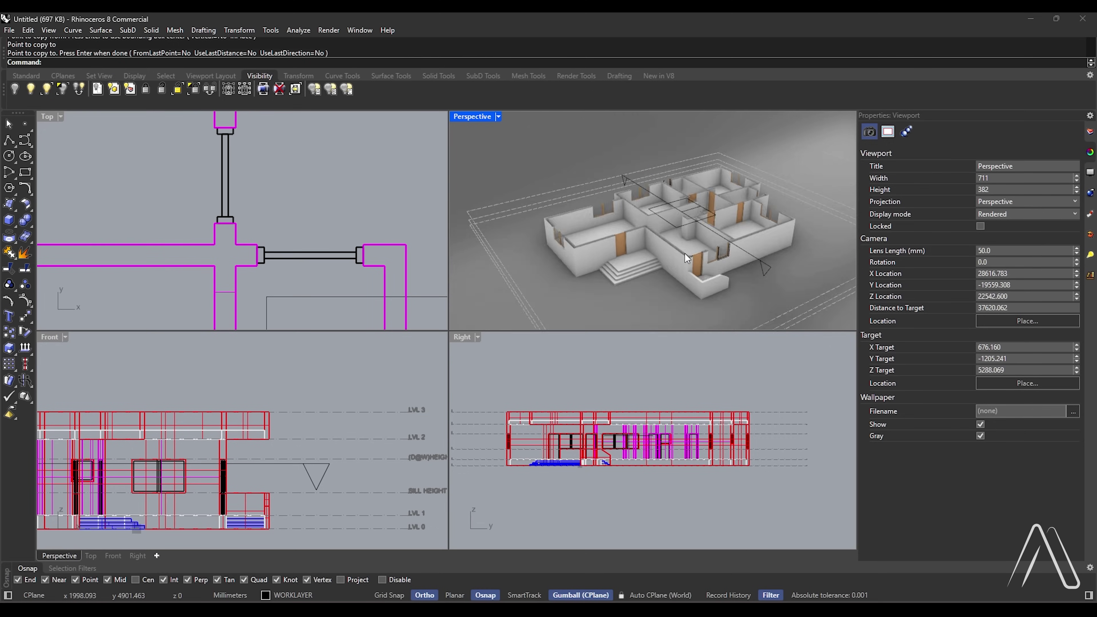
pyautogui.click(662, 191)
pyautogui.hotkey('ctrl', 'z')
pyautogui.moveTo(667, 188); pyautogui.dragTo(668, 145)
pyautogui.scroll(2, 685, 226)
pyautogui.write('cap')
pyautogui.click(665, 188)
pyautogui.scroll(-3, 668, 145)
pyautogui.press('Delete')
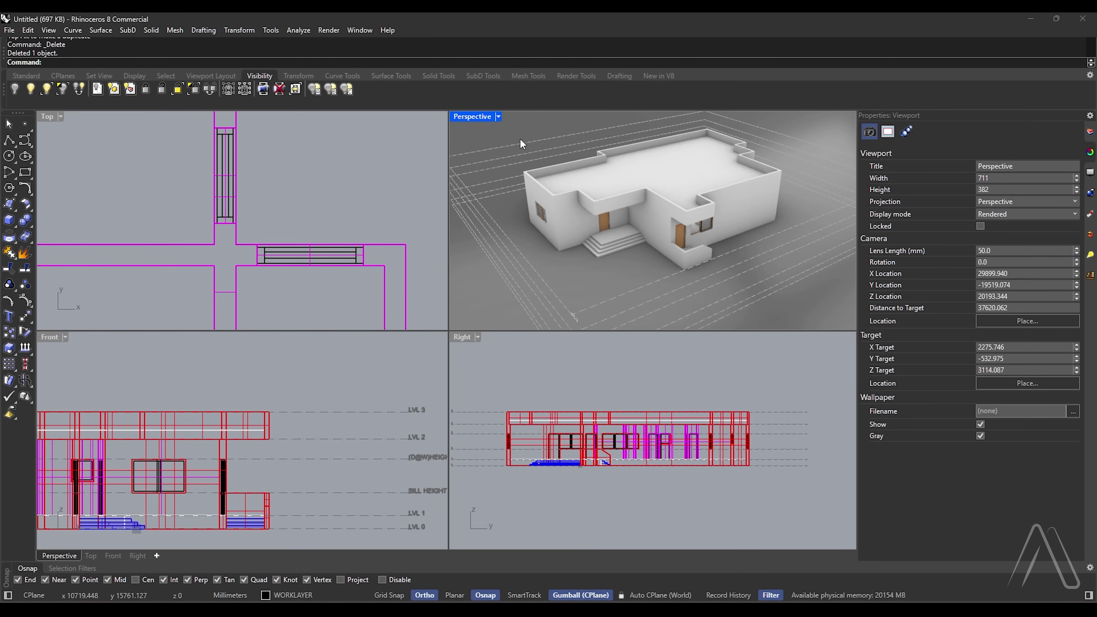
# Maximize the Perspective view, zoom to all the model's objects and clear the selection.
pyautogui.doubleClick(480, 116)
pyautogui.hotkey('ctrl', 'a')
pyautogui.write('zs')
pyautogui.press('Return')
pyautogui.click(710, 232)
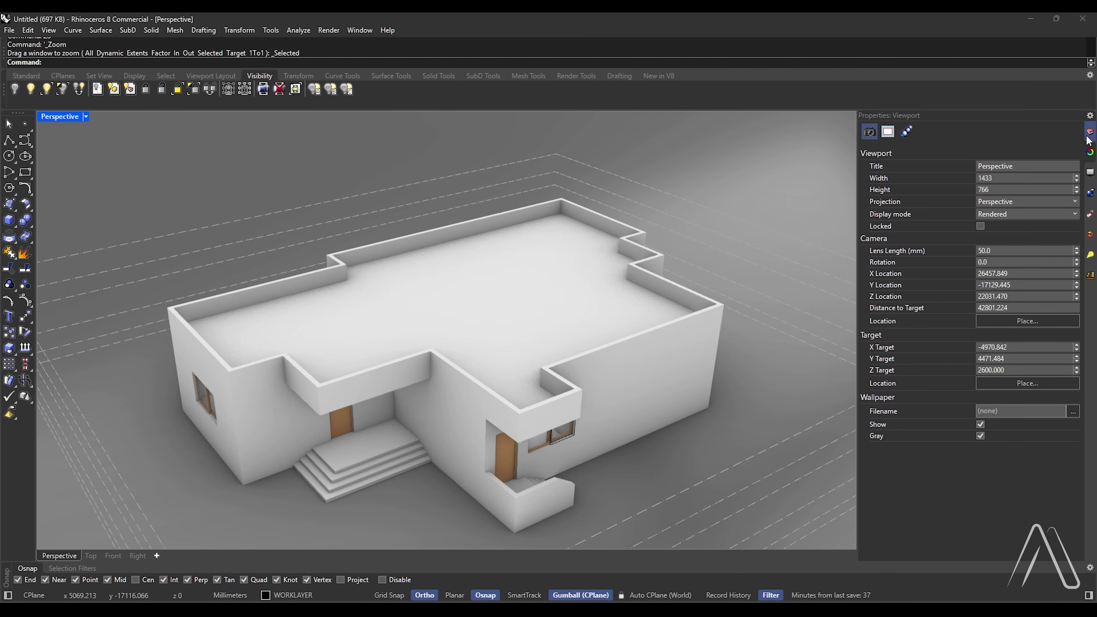